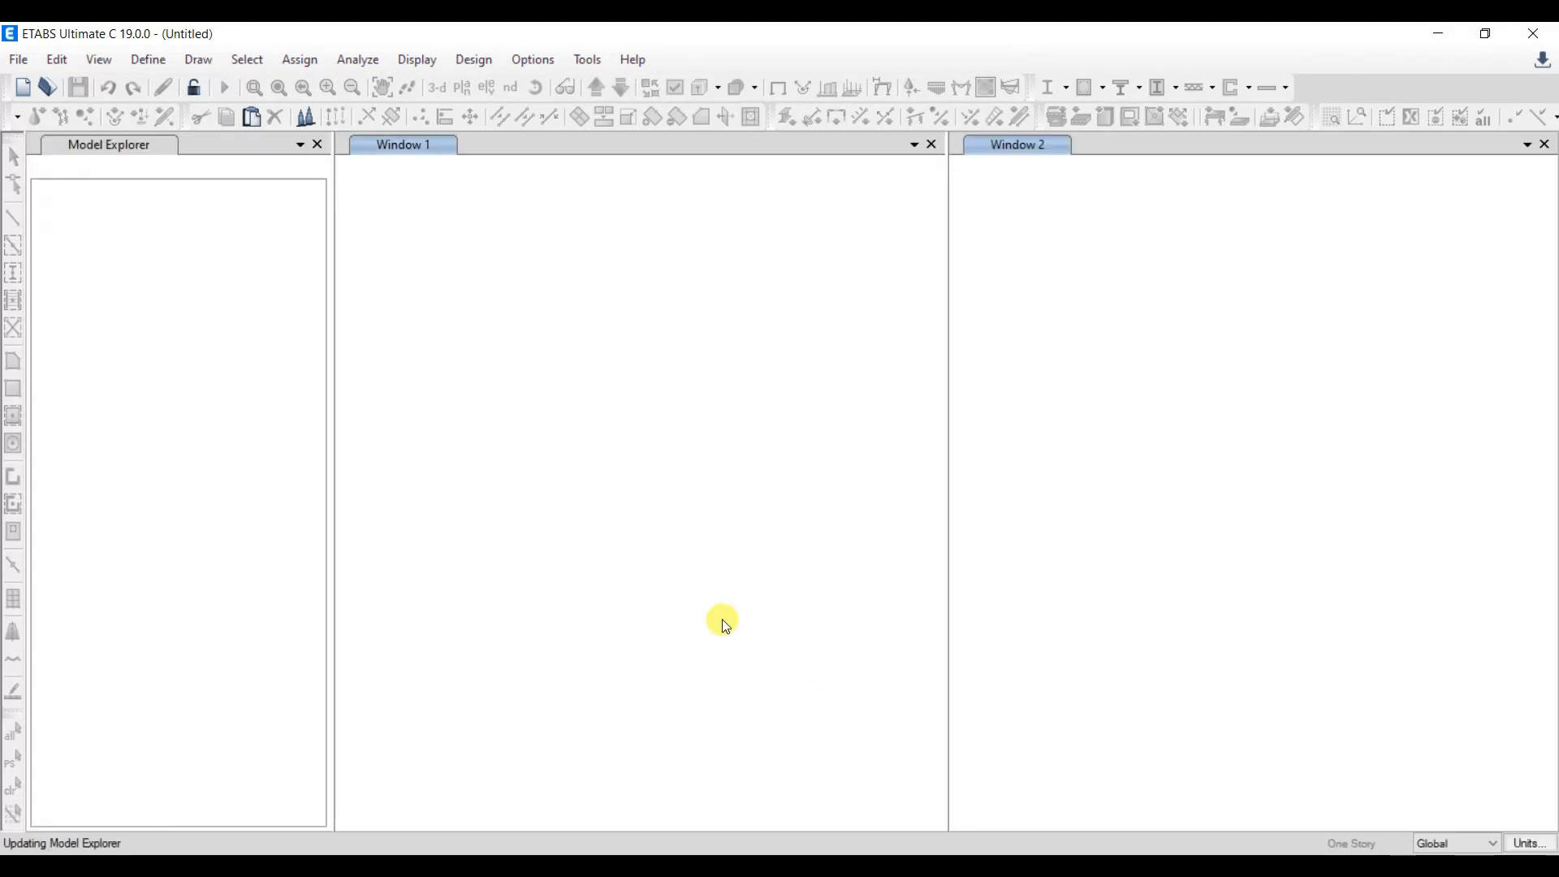
# - In grid system G1, set X grid B's ordinate to 3.5 m and delete X grids C and D
pyautogui.click(57, 60)
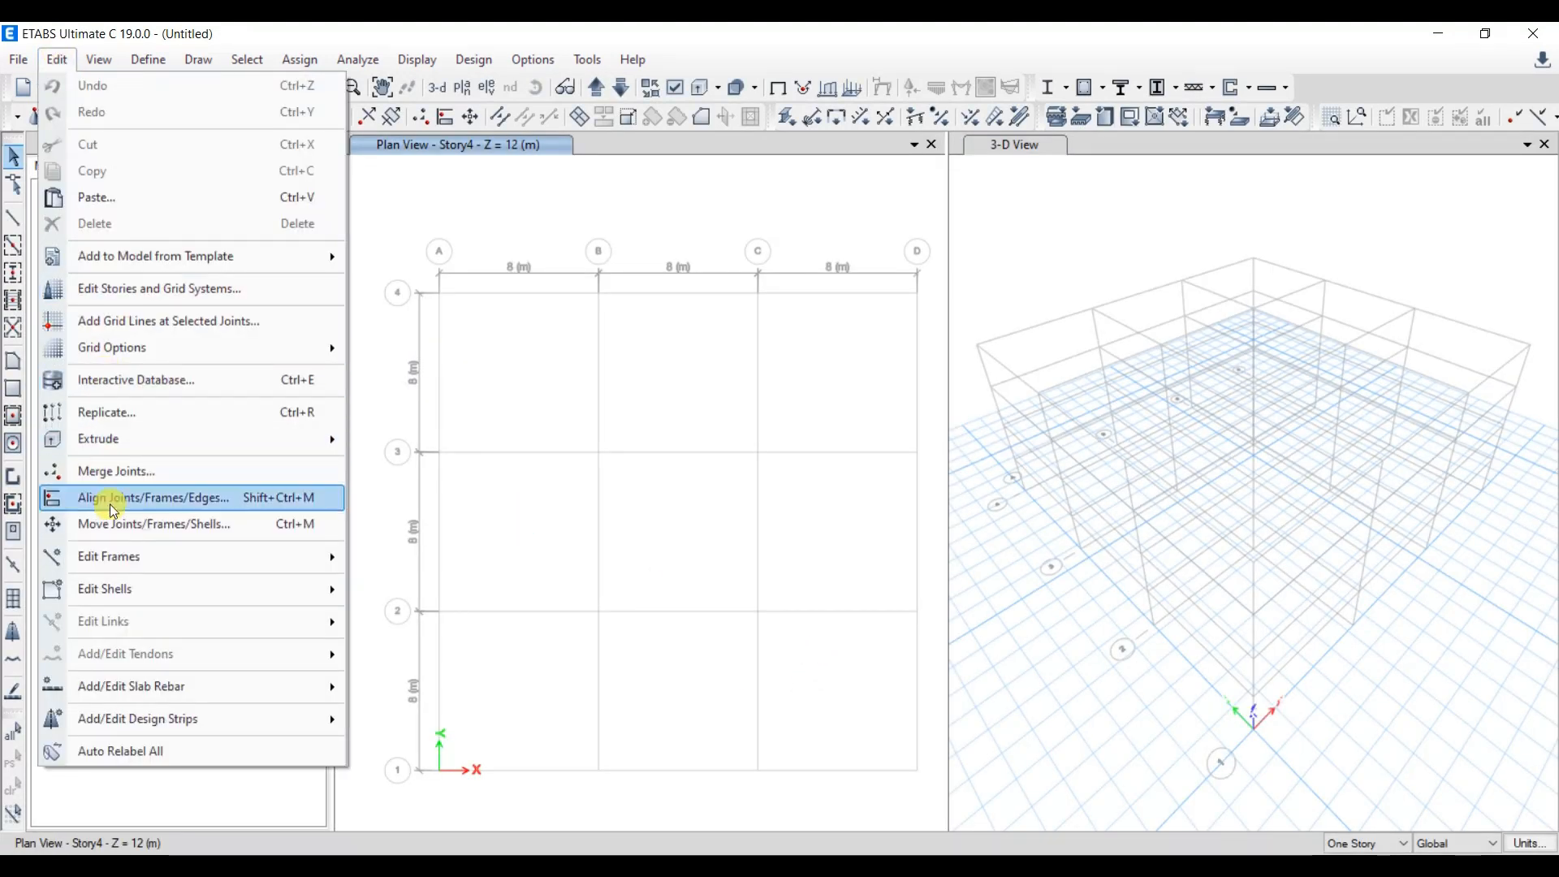
pyautogui.click(168, 291)
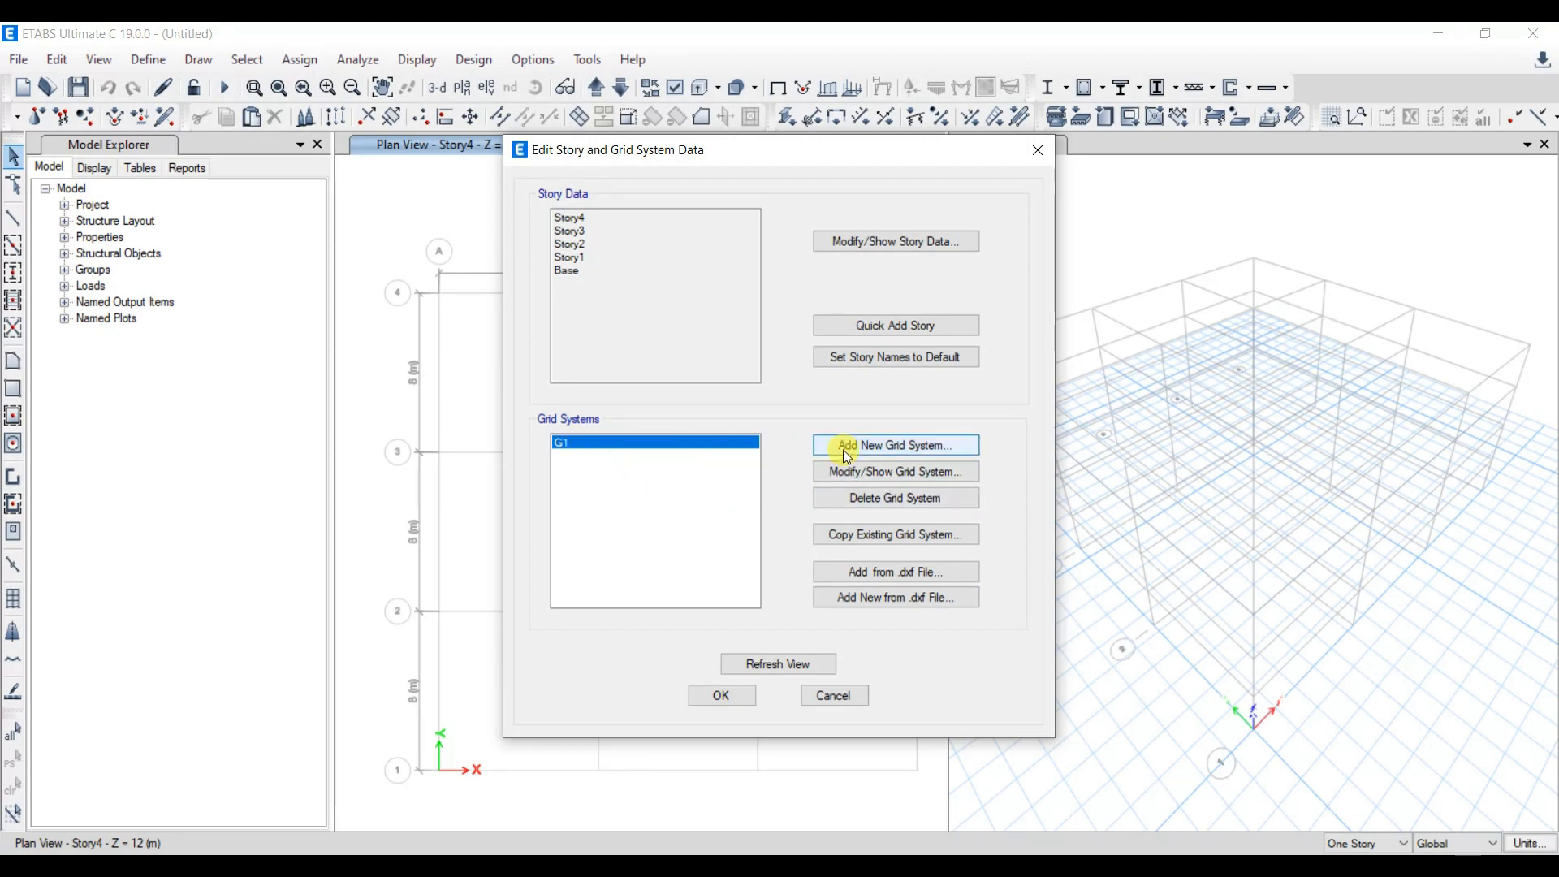
pyautogui.click(870, 473)
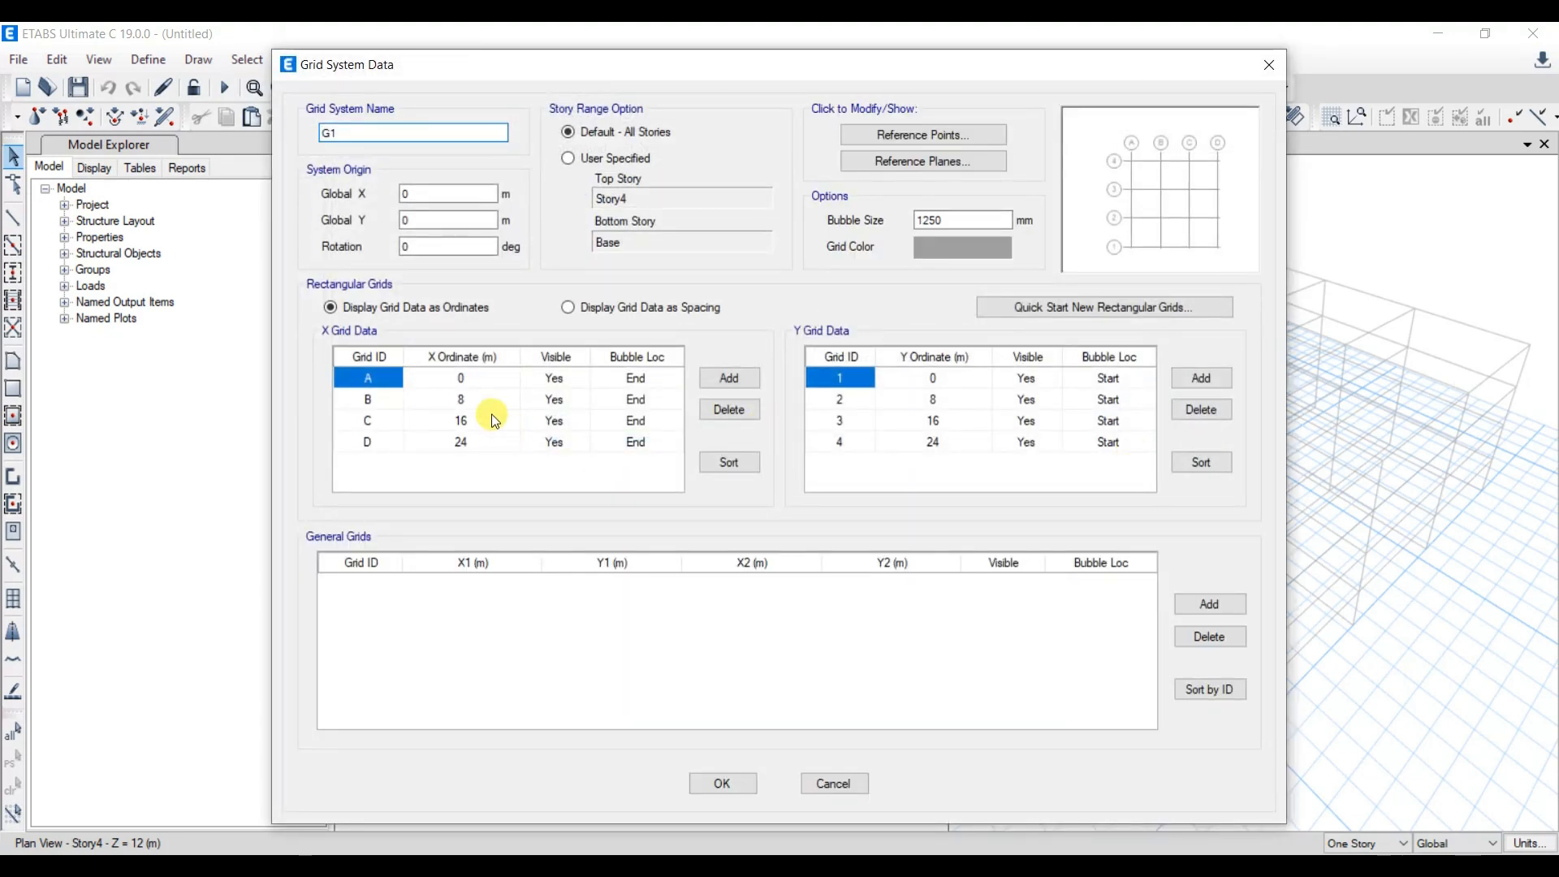
pyautogui.click(477, 399)
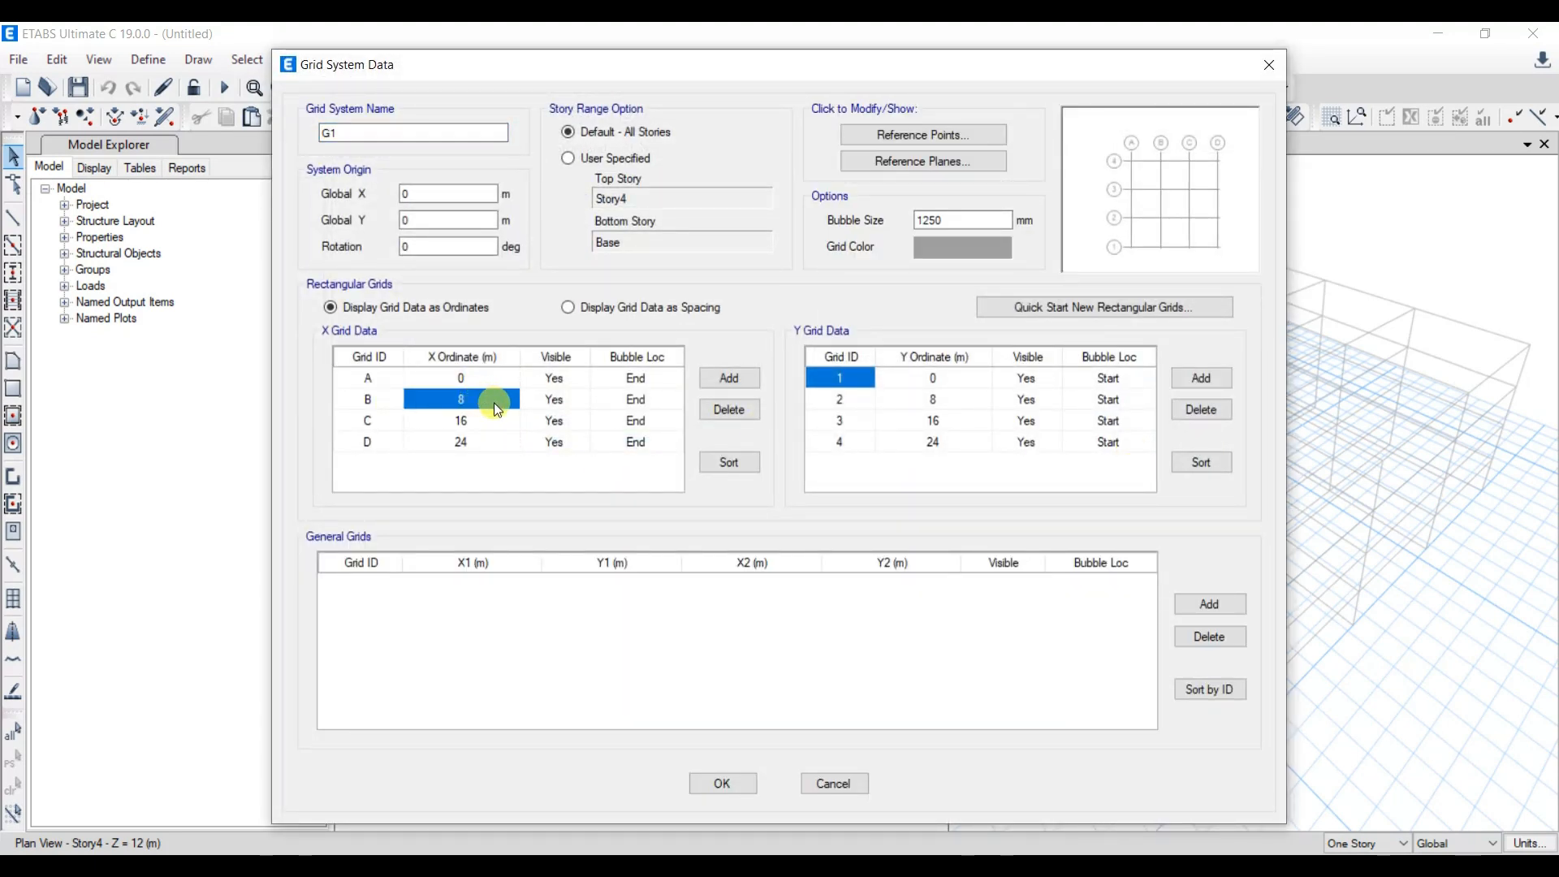
pyautogui.write('3.5')
pyautogui.click(439, 422)
pyautogui.click(390, 420)
pyautogui.click(728, 409)
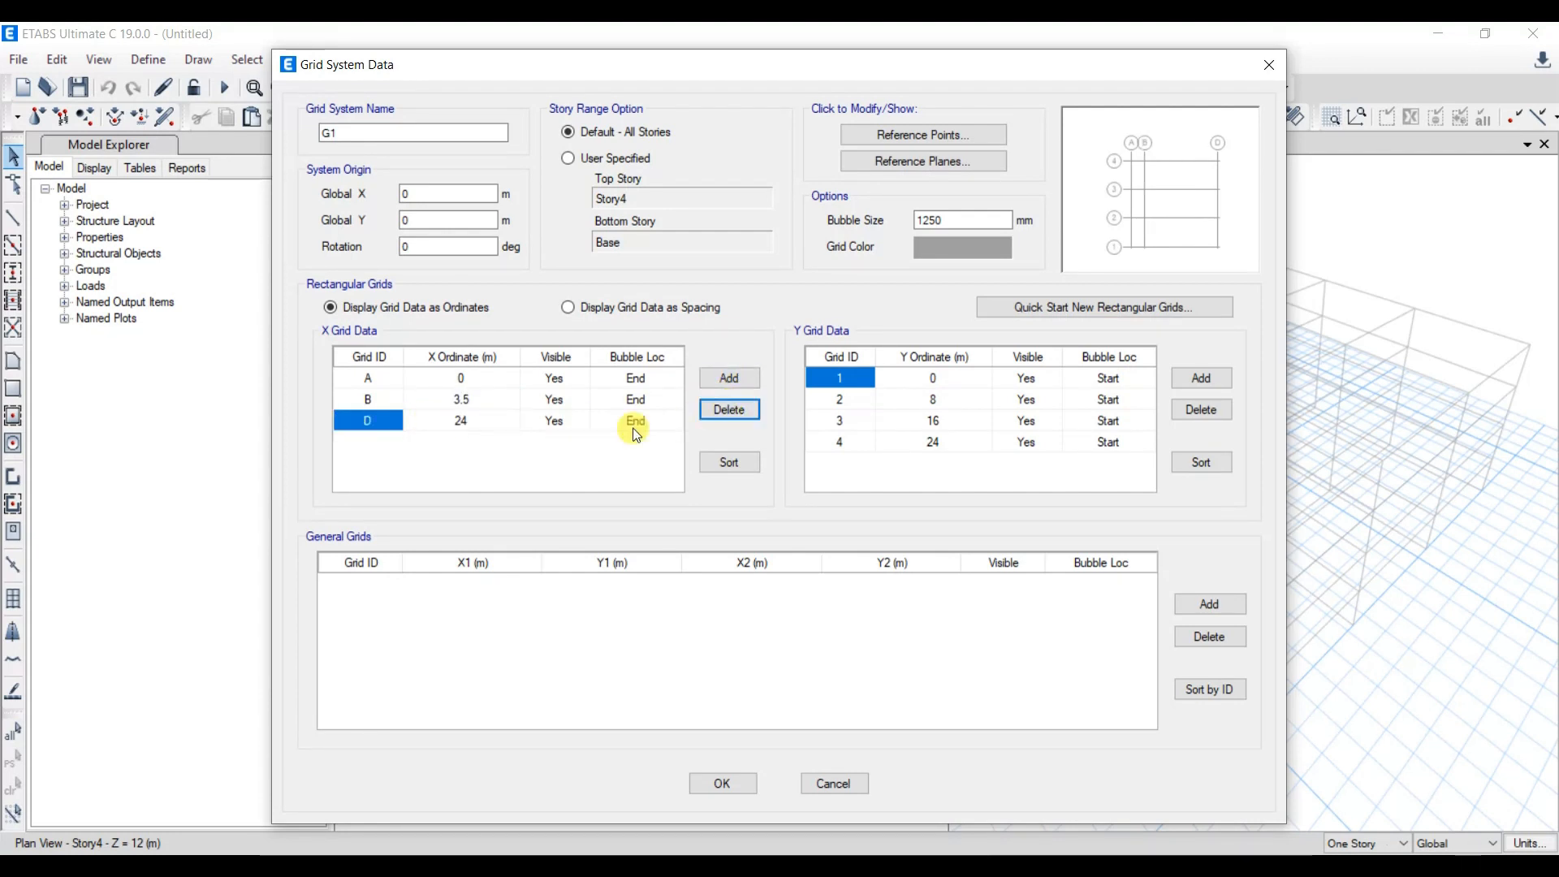
pyautogui.click(729, 409)
# - Set Y grid 2's ordinate to 2.5 m, delete Y grids 3 and 4, and accept the grid data
pyautogui.click(941, 402)
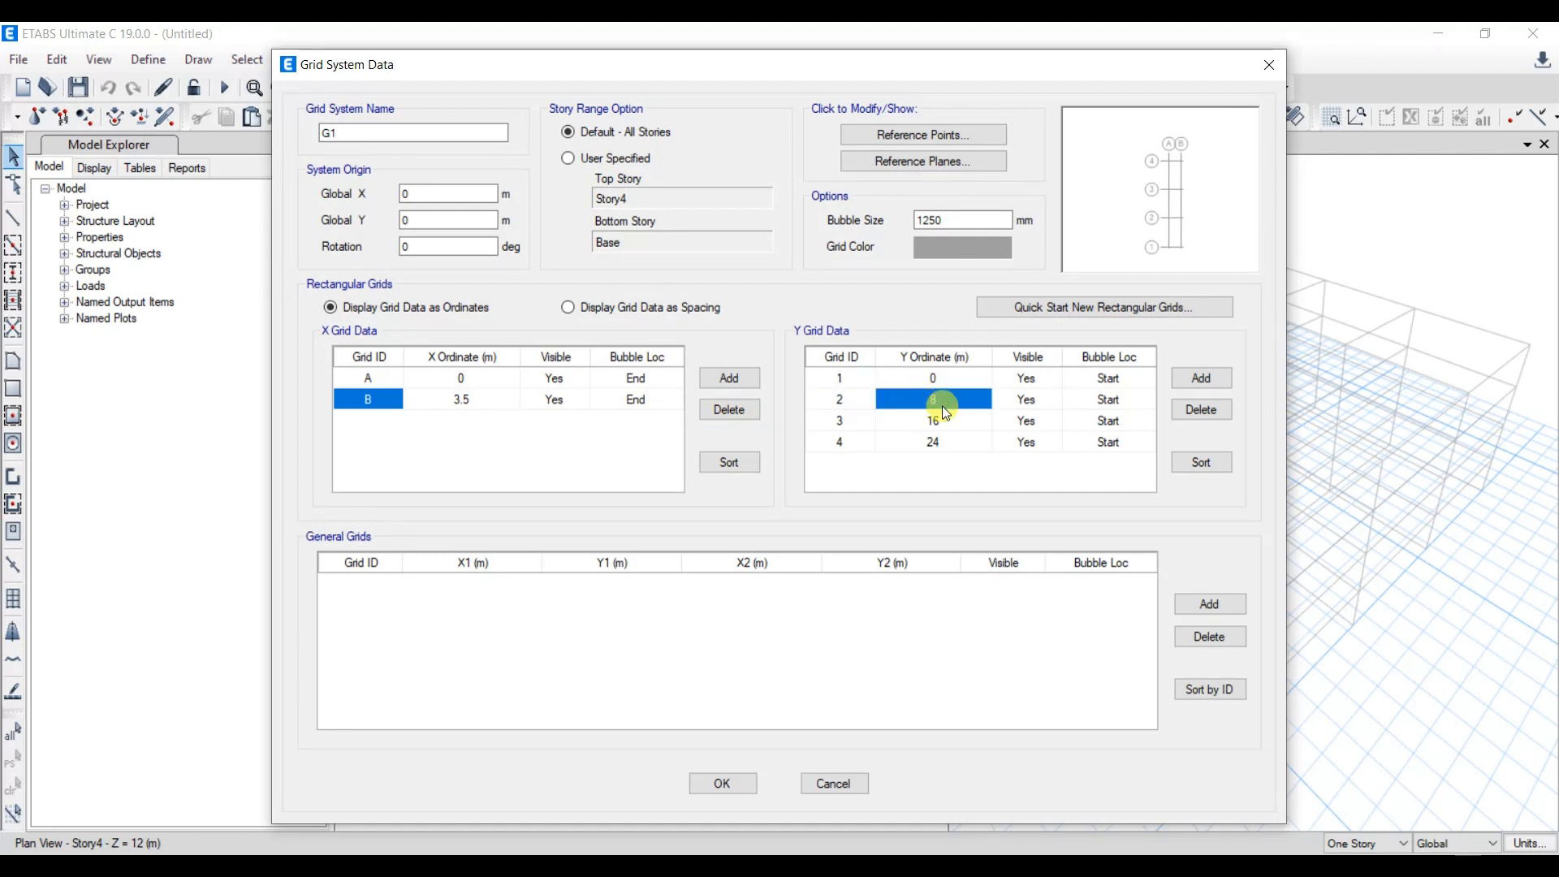
pyautogui.write('2.5')
pyautogui.click(957, 424)
pyautogui.click(1206, 375)
pyautogui.click(1198, 409)
pyautogui.click(845, 422)
pyautogui.click(1219, 410)
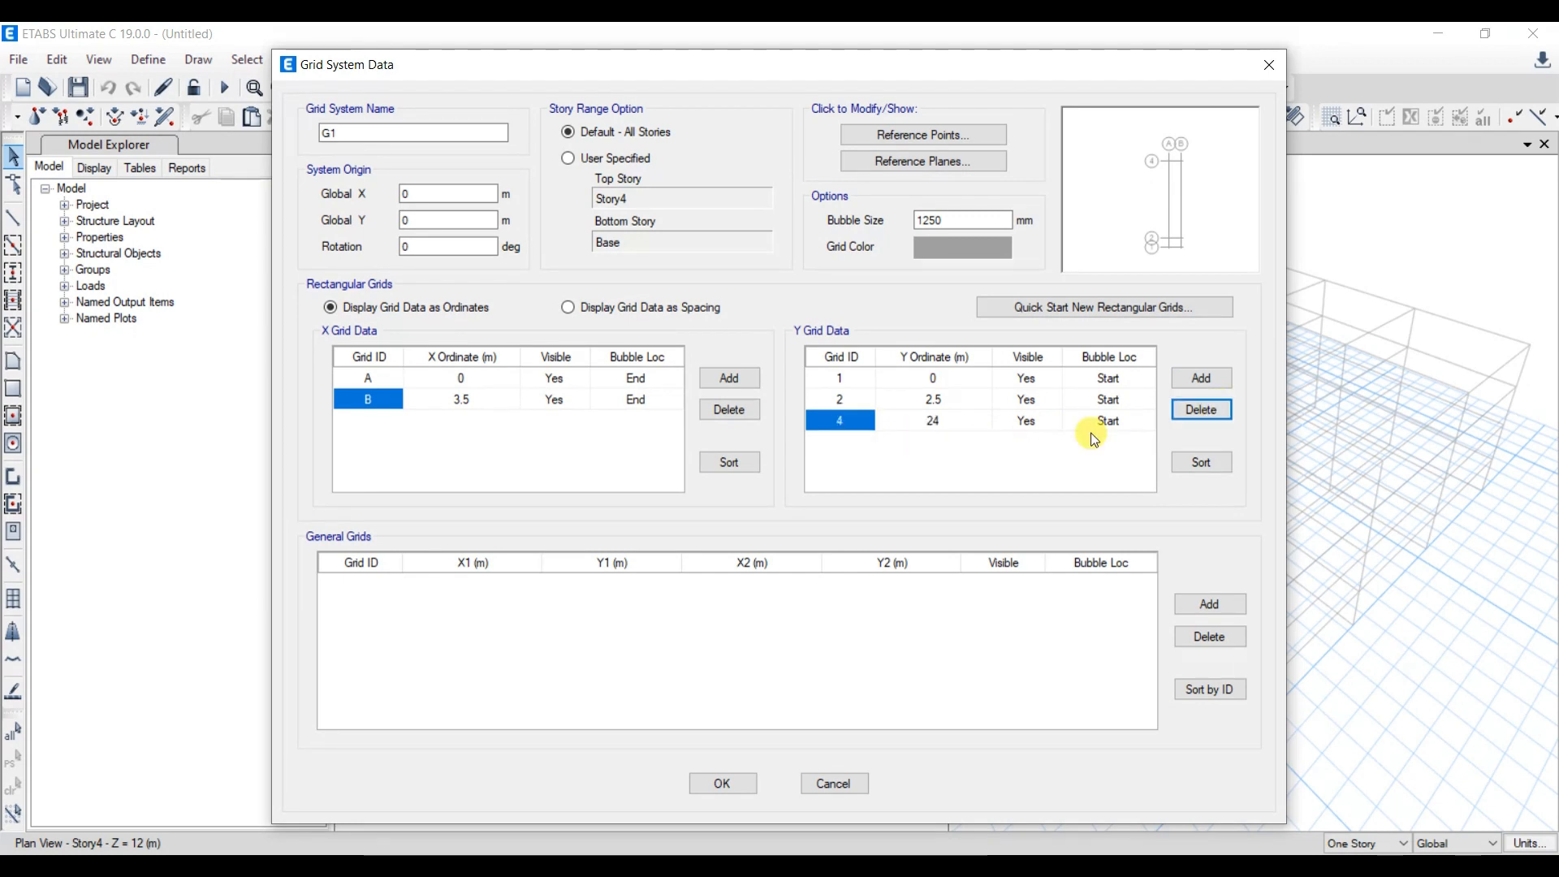
pyautogui.click(1202, 410)
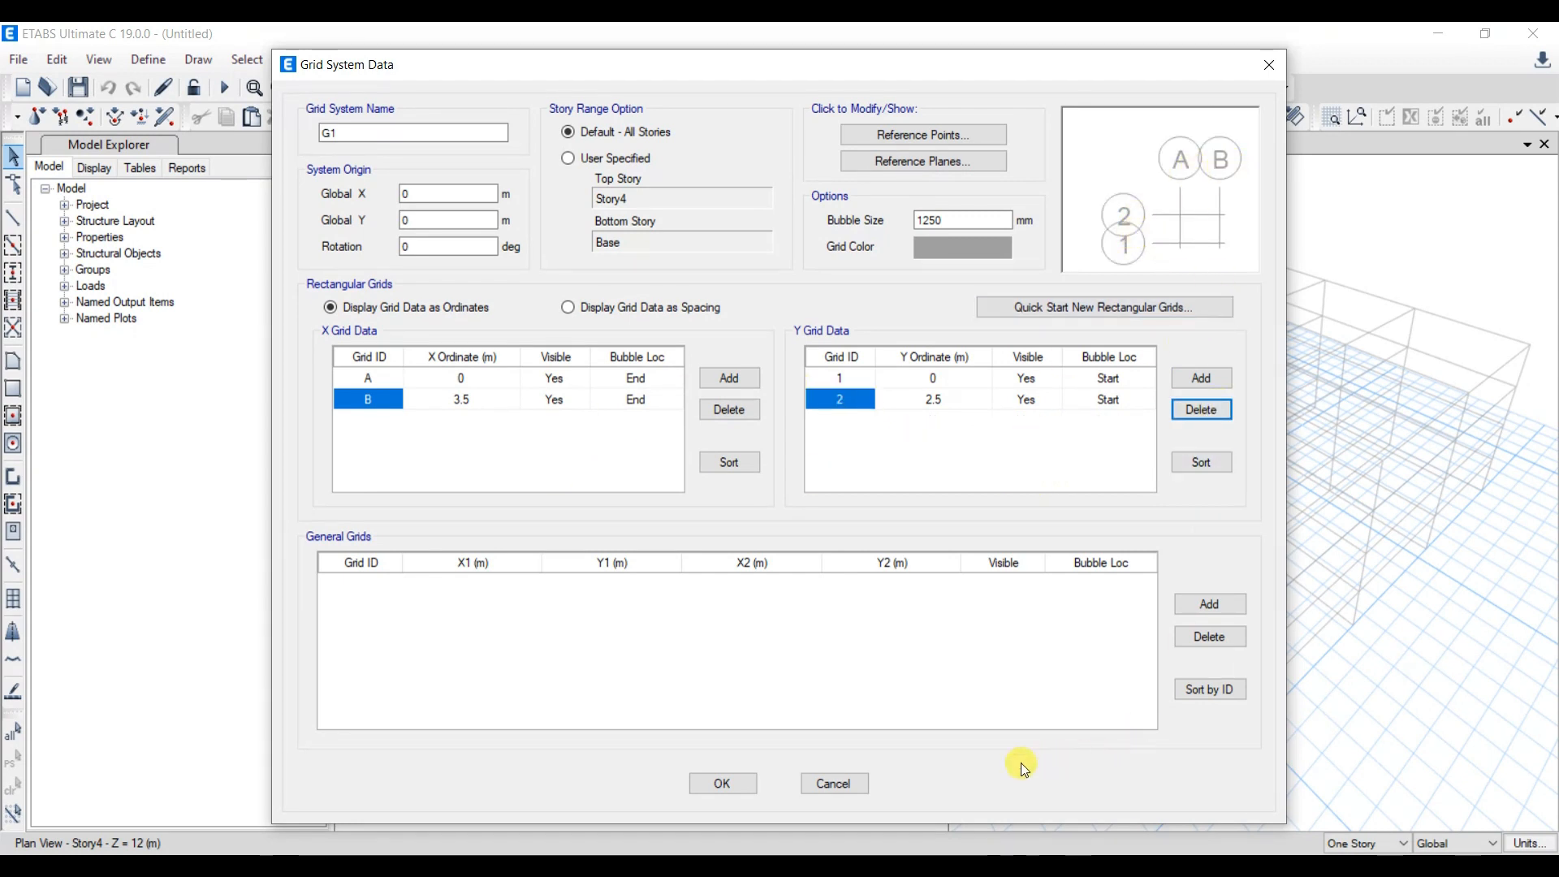
pyautogui.click(723, 784)
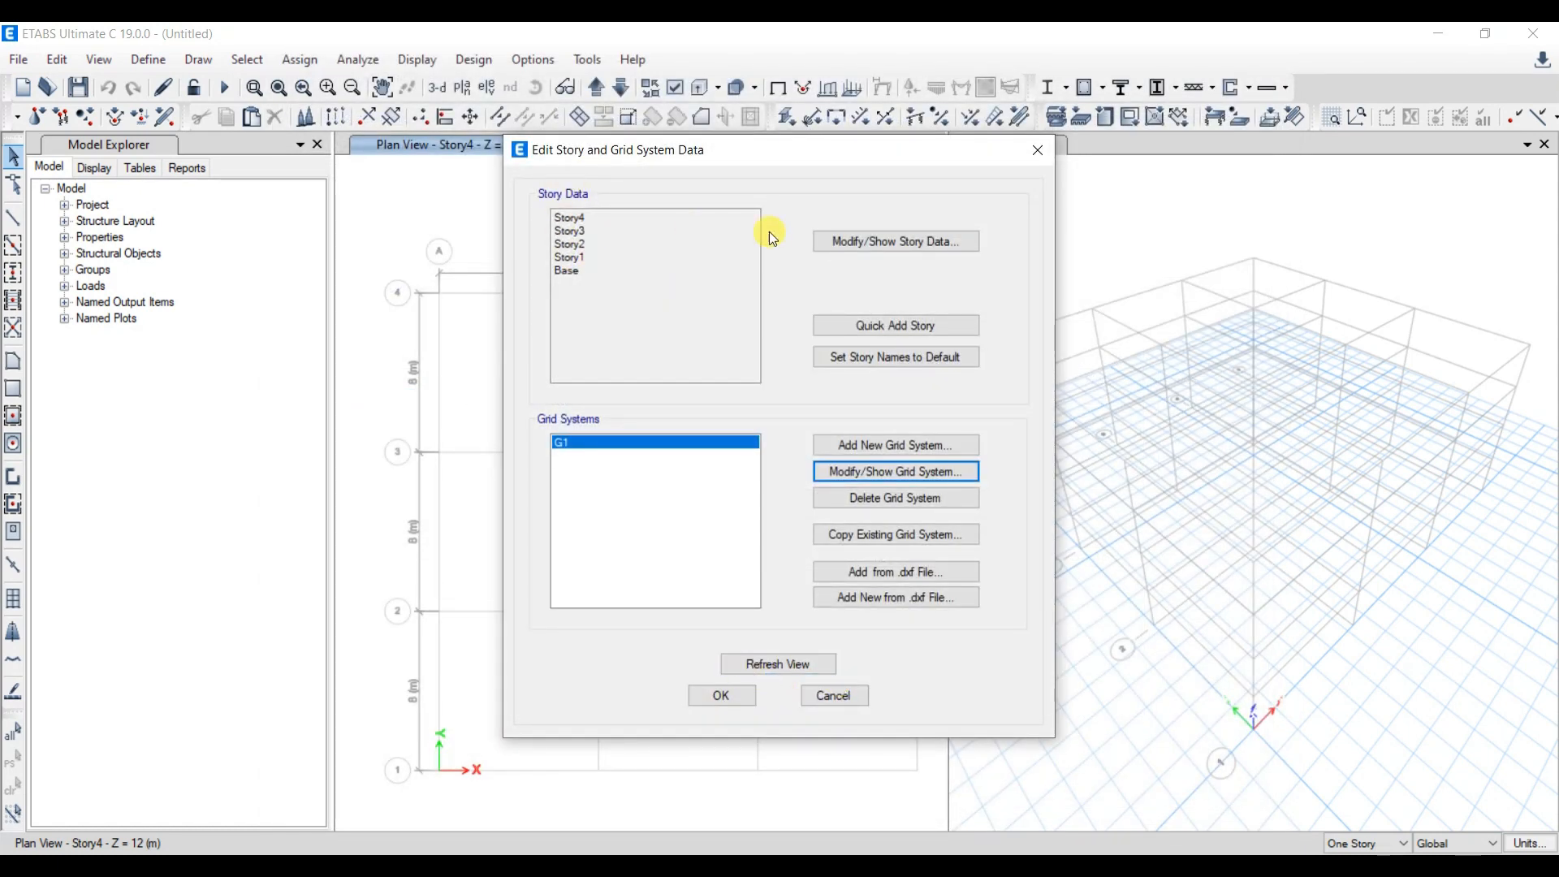
# - Delete Story4, Story3 and Story2 from the story data, keeping only Story1 above the base
pyautogui.click(893, 240)
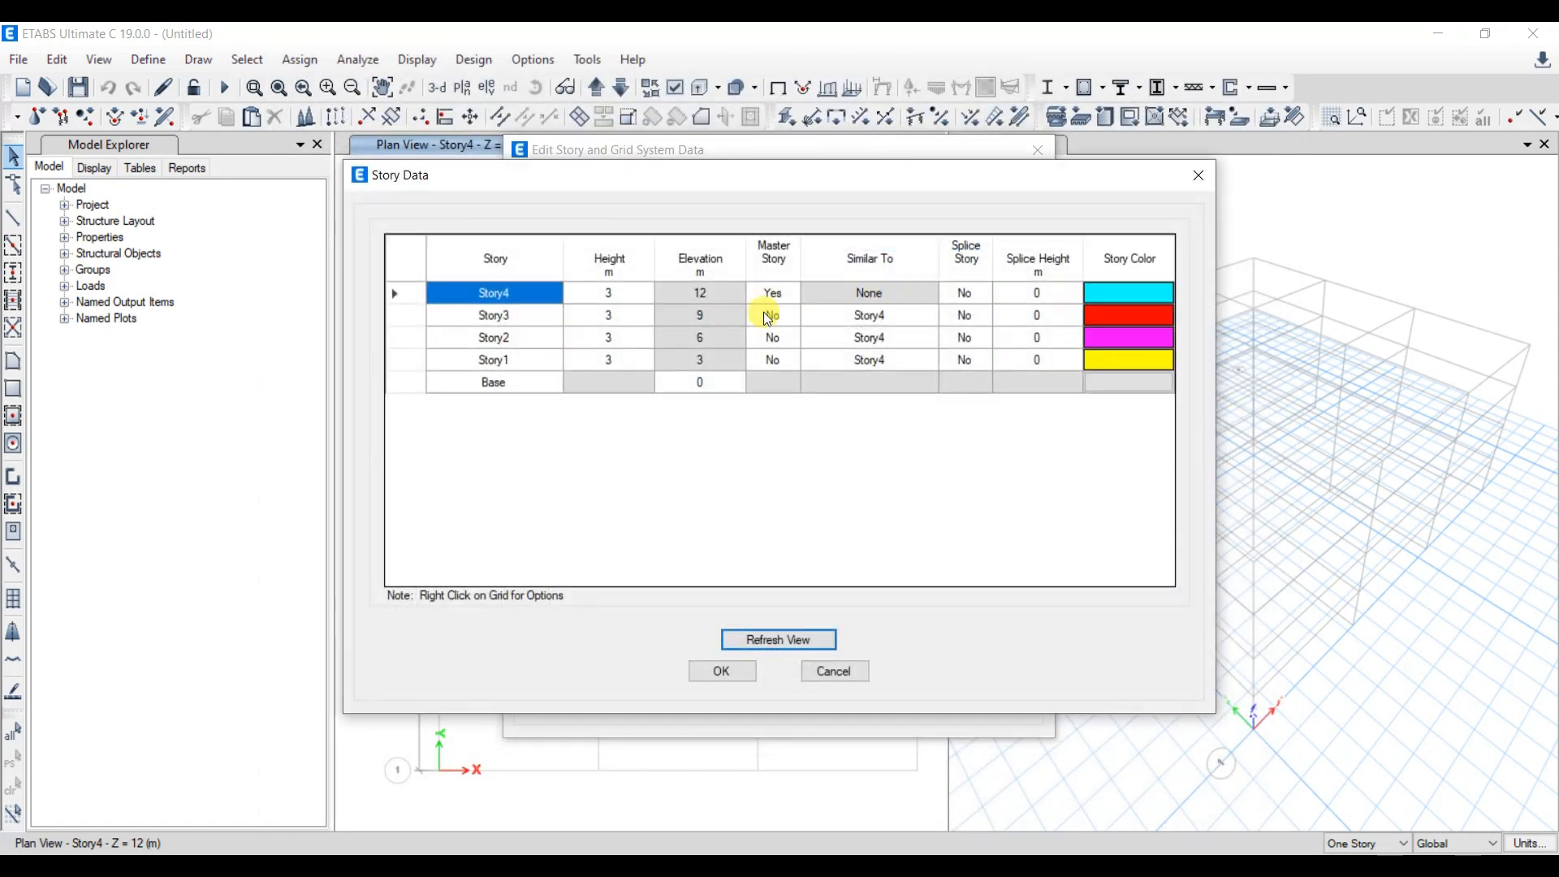
pyautogui.rightClick(411, 294)
pyautogui.moveTo(606, 391)
pyautogui.click(696, 381)
pyautogui.rightClick(410, 291)
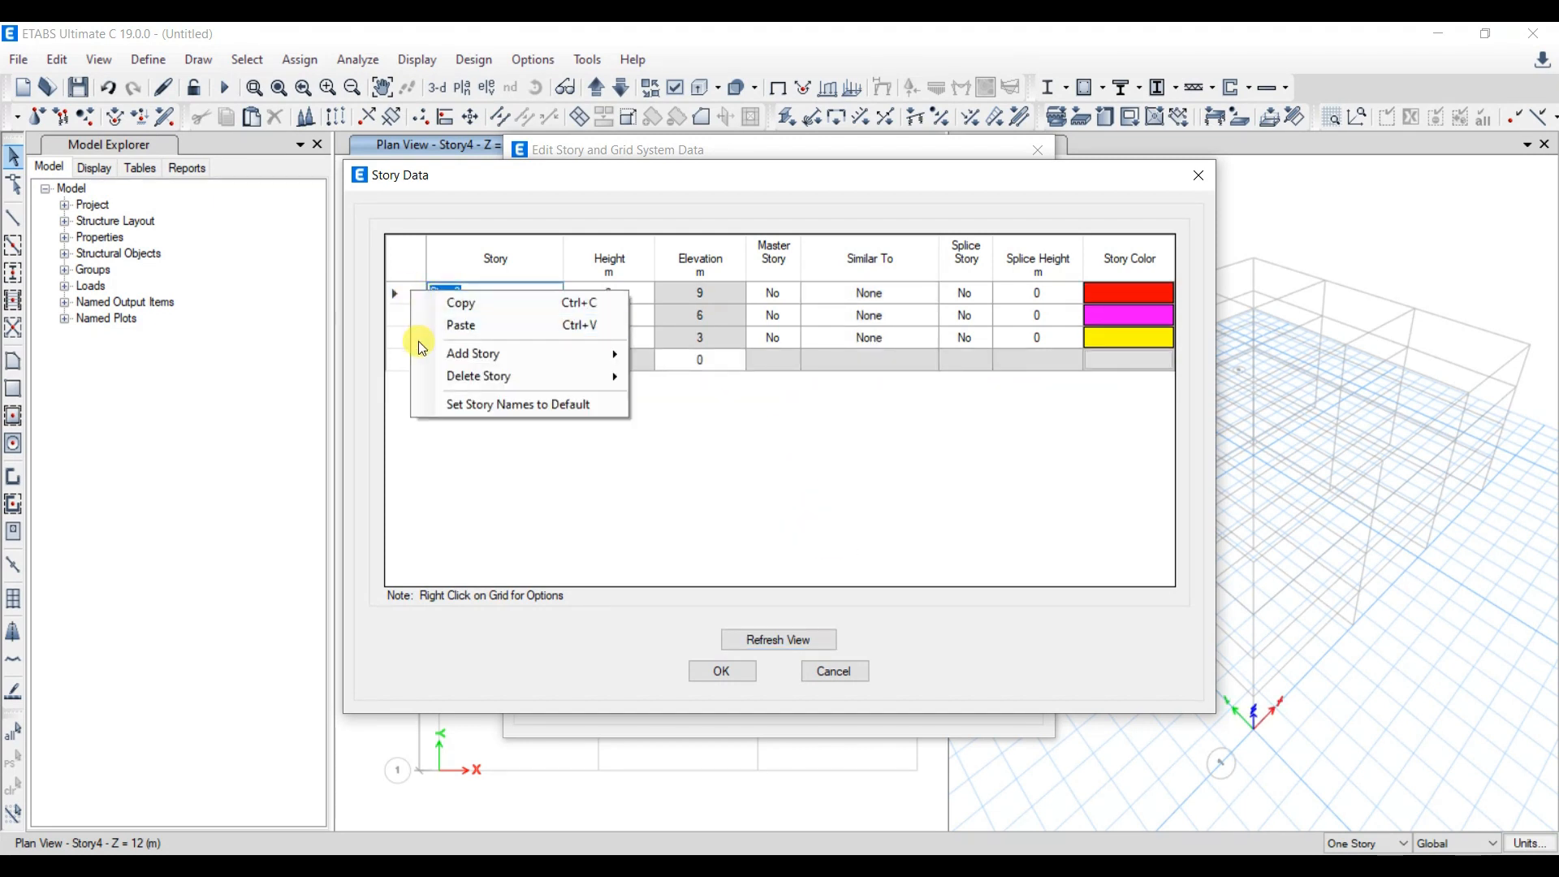
pyautogui.moveTo(487, 376)
pyautogui.click(704, 378)
pyautogui.rightClick(418, 290)
pyautogui.click(706, 375)
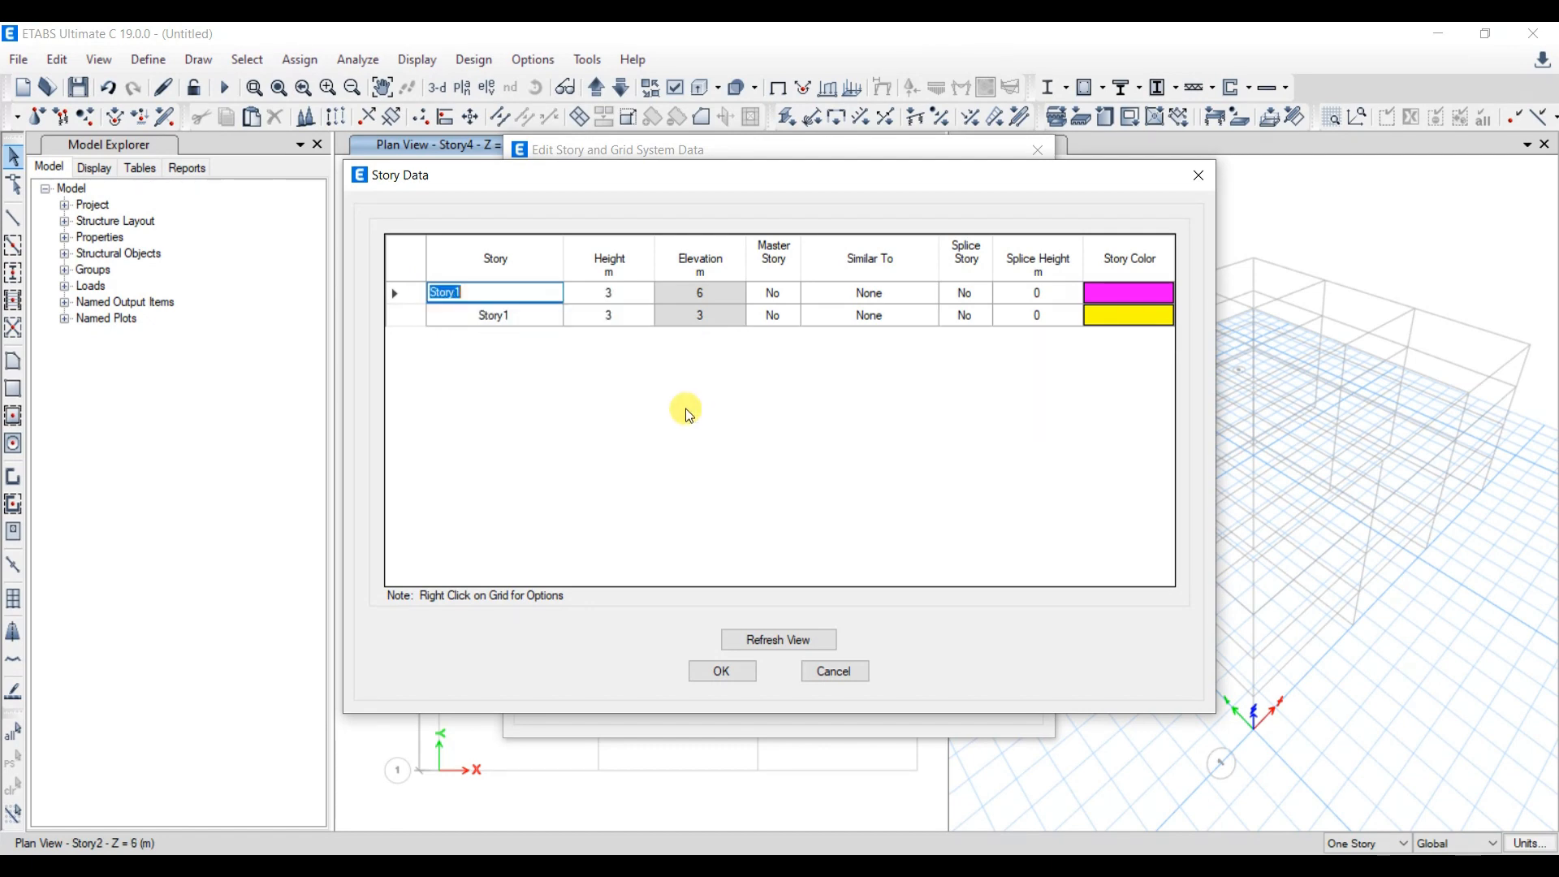
pyautogui.click(728, 687)
# - Close the 3-D view and the Model Explorer so only the Story1 plan view stays open
pyautogui.scroll(2, 849, 401)
pyautogui.scroll(3, 763, 463)
pyautogui.scroll(-3, 811, 487)
pyautogui.click(317, 143)
# - Add a new concrete material with region India, standard Indian and grade M25, keeping its default properties
pyautogui.click(151, 60)
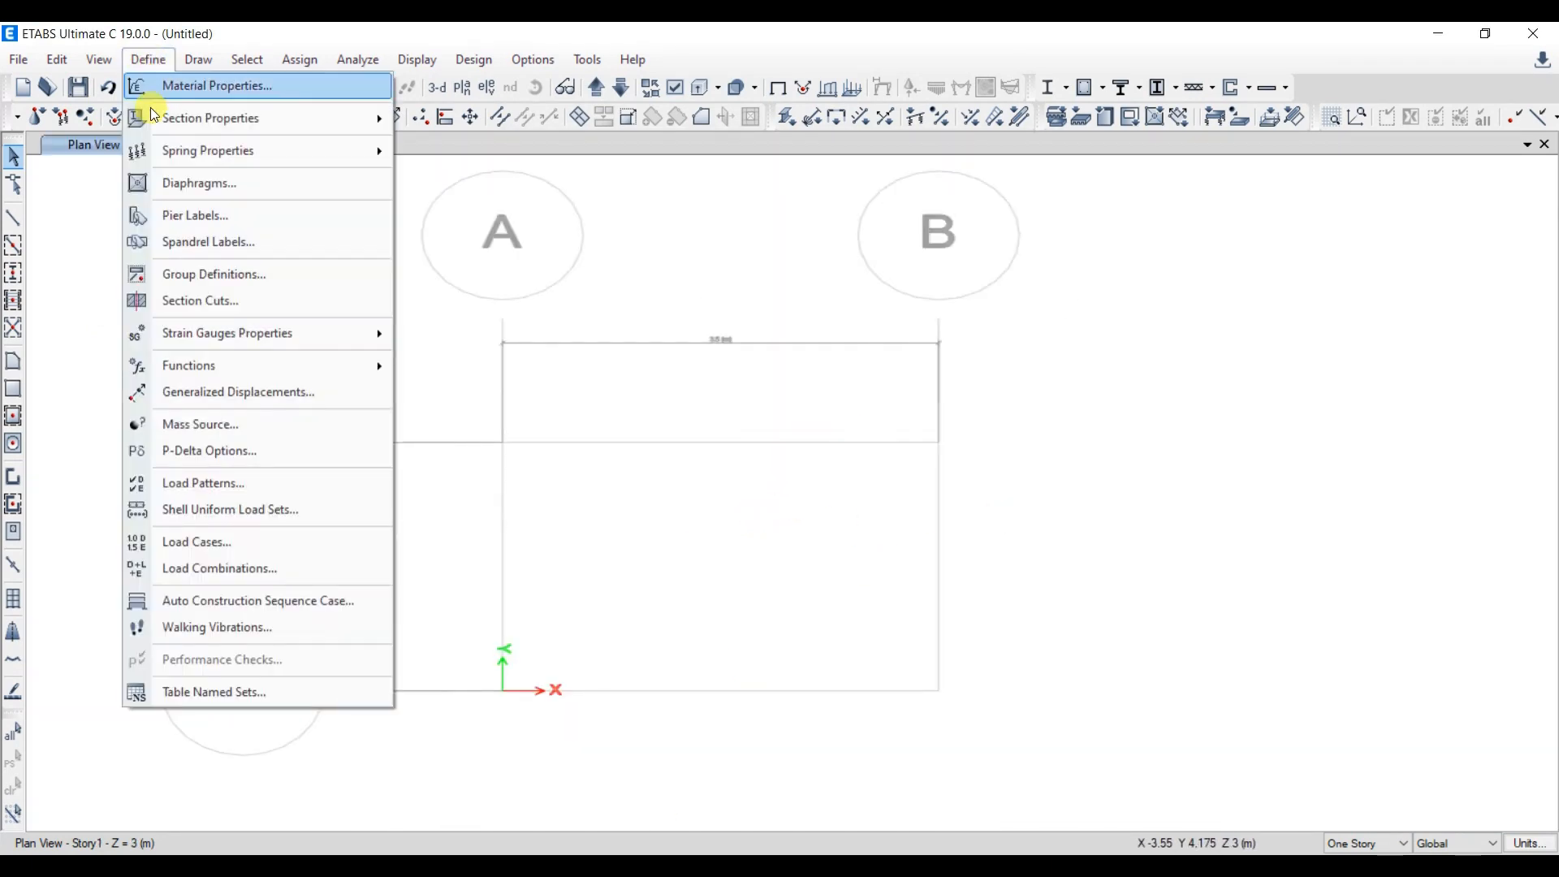
pyautogui.click(250, 84)
pyautogui.click(908, 338)
pyautogui.click(781, 389)
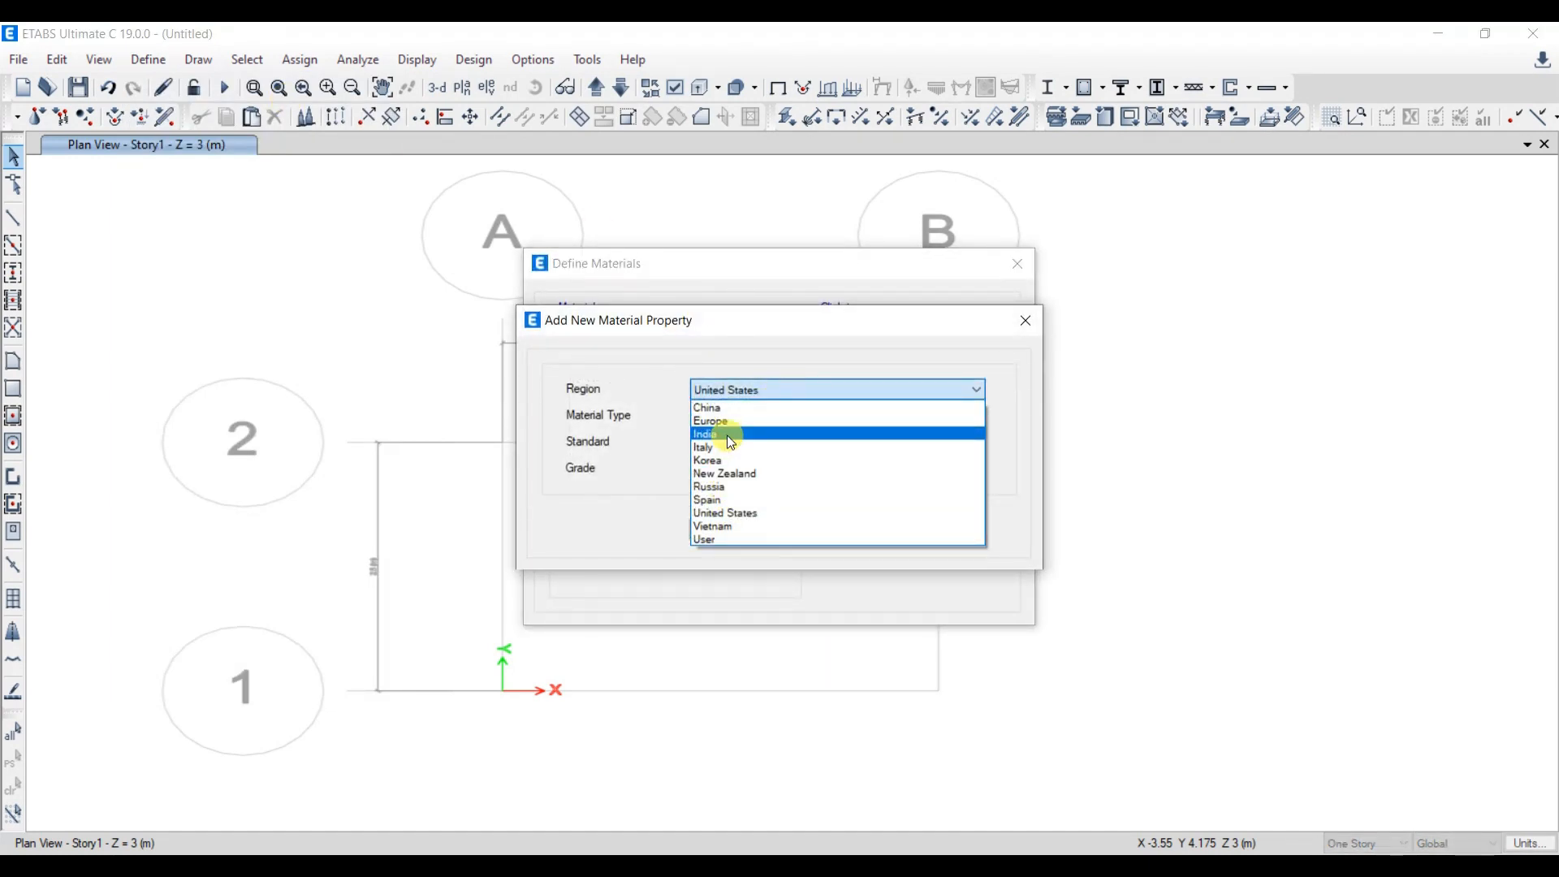
pyautogui.click(734, 432)
pyautogui.click(751, 416)
pyautogui.click(767, 446)
pyautogui.click(766, 445)
pyautogui.click(767, 445)
pyautogui.click(739, 469)
pyautogui.click(729, 518)
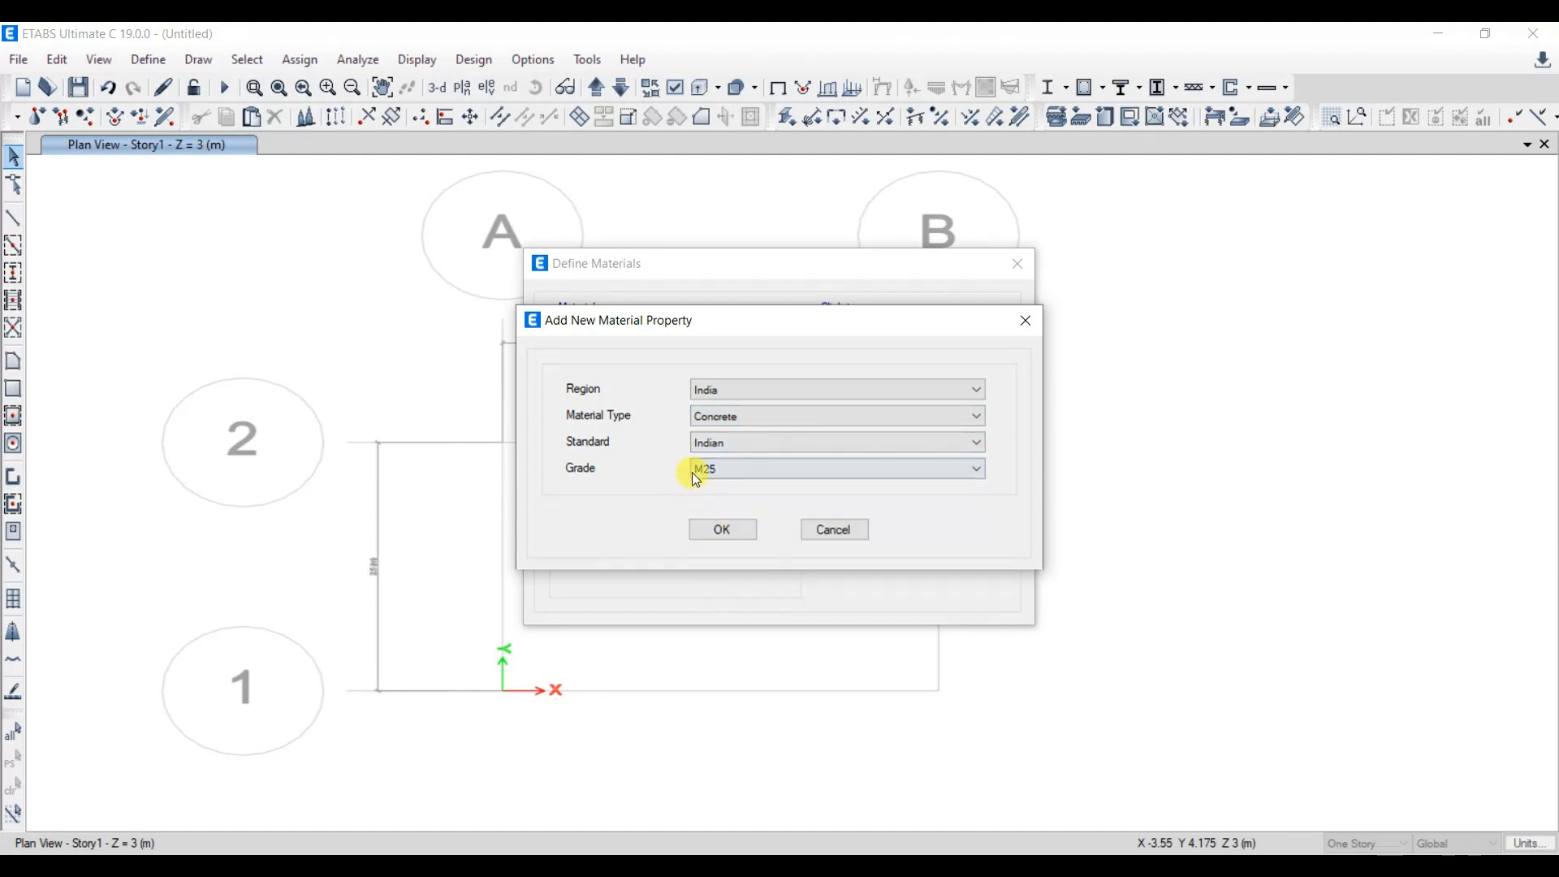
pyautogui.click(746, 529)
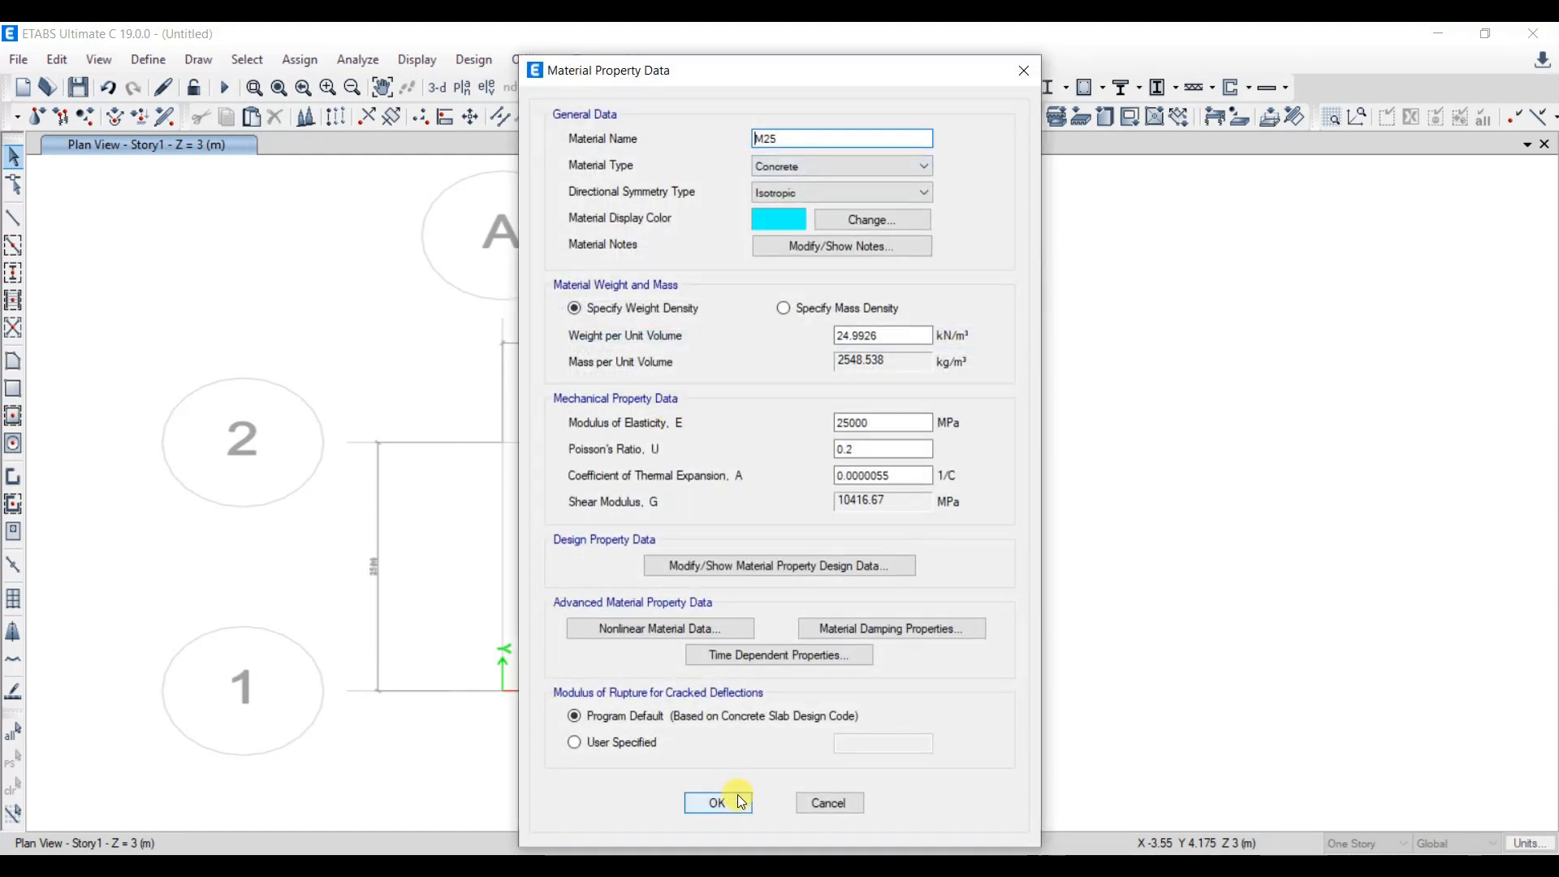
pyautogui.click(732, 806)
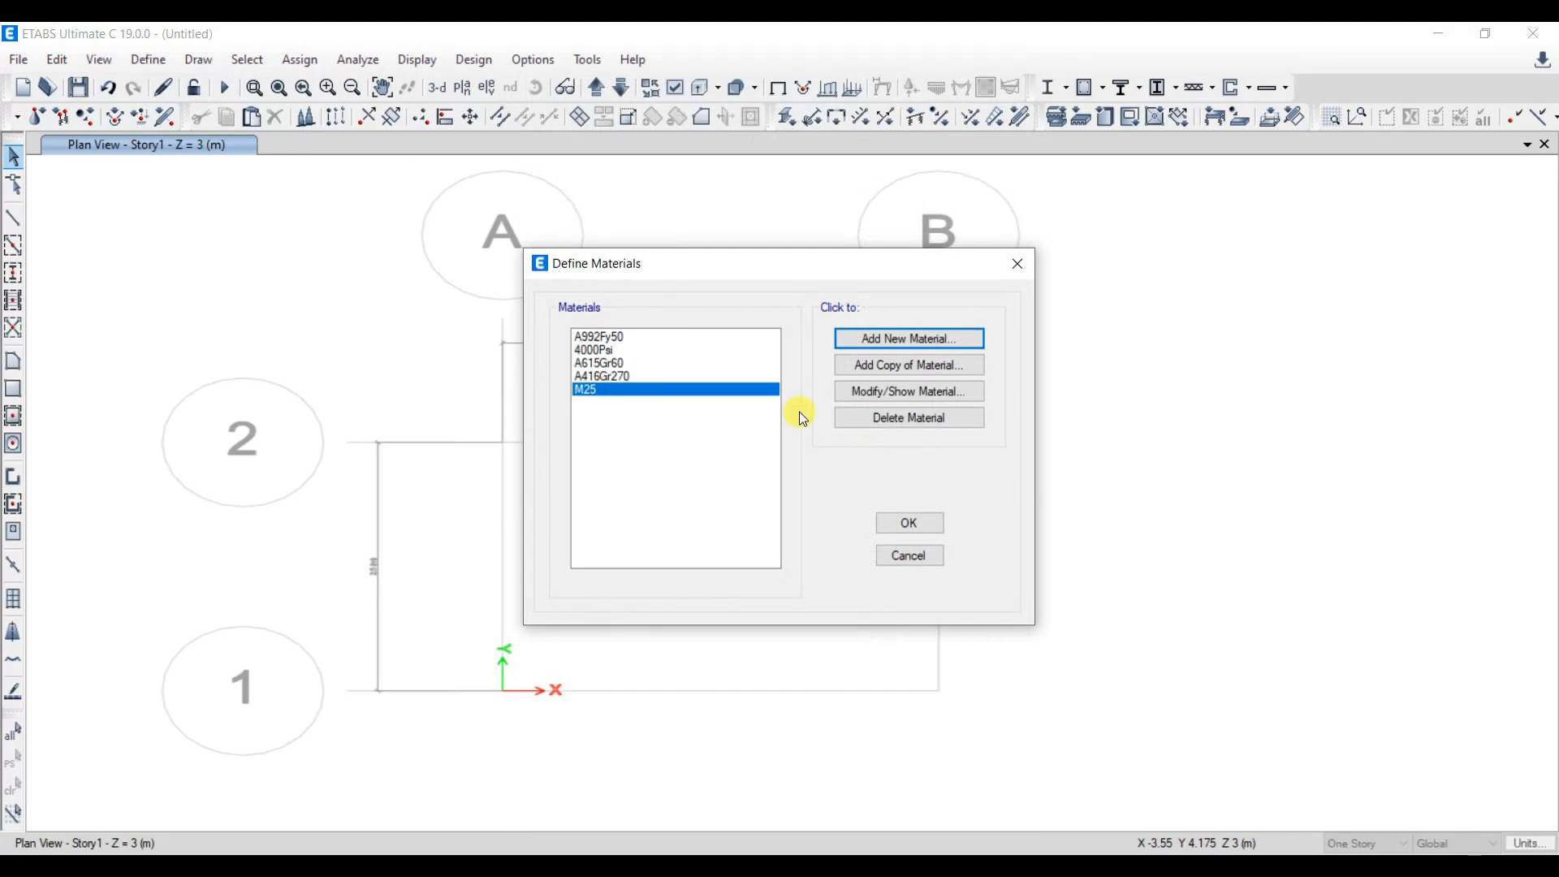
# - Add a rebar material for India with grade HYSD Grade 415 and accept the materials list
pyautogui.click(890, 337)
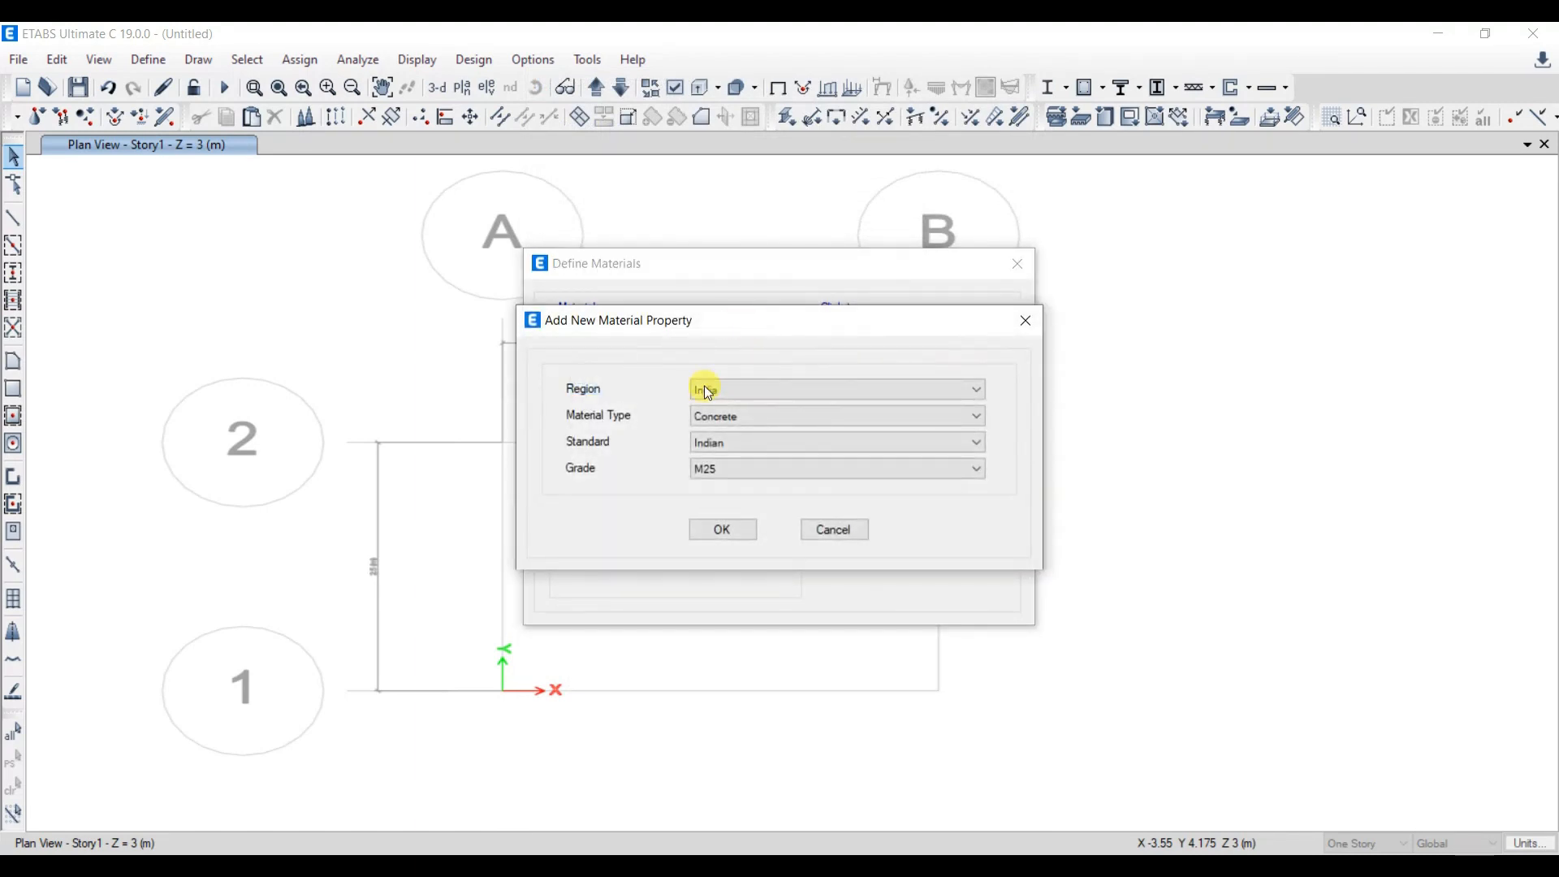
pyautogui.click(747, 418)
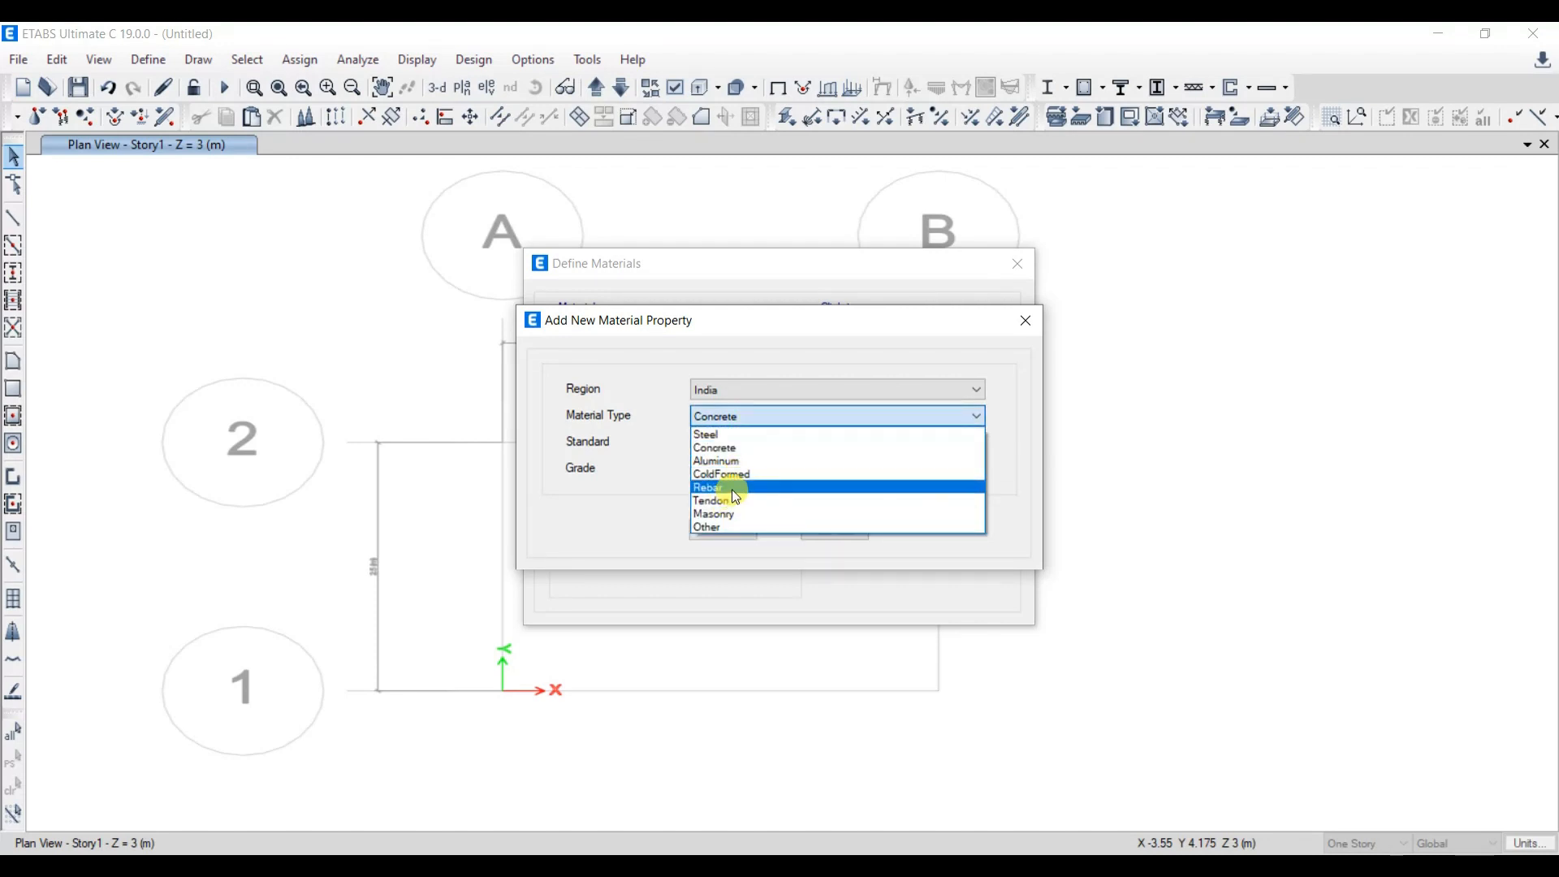
pyautogui.click(731, 490)
pyautogui.click(807, 471)
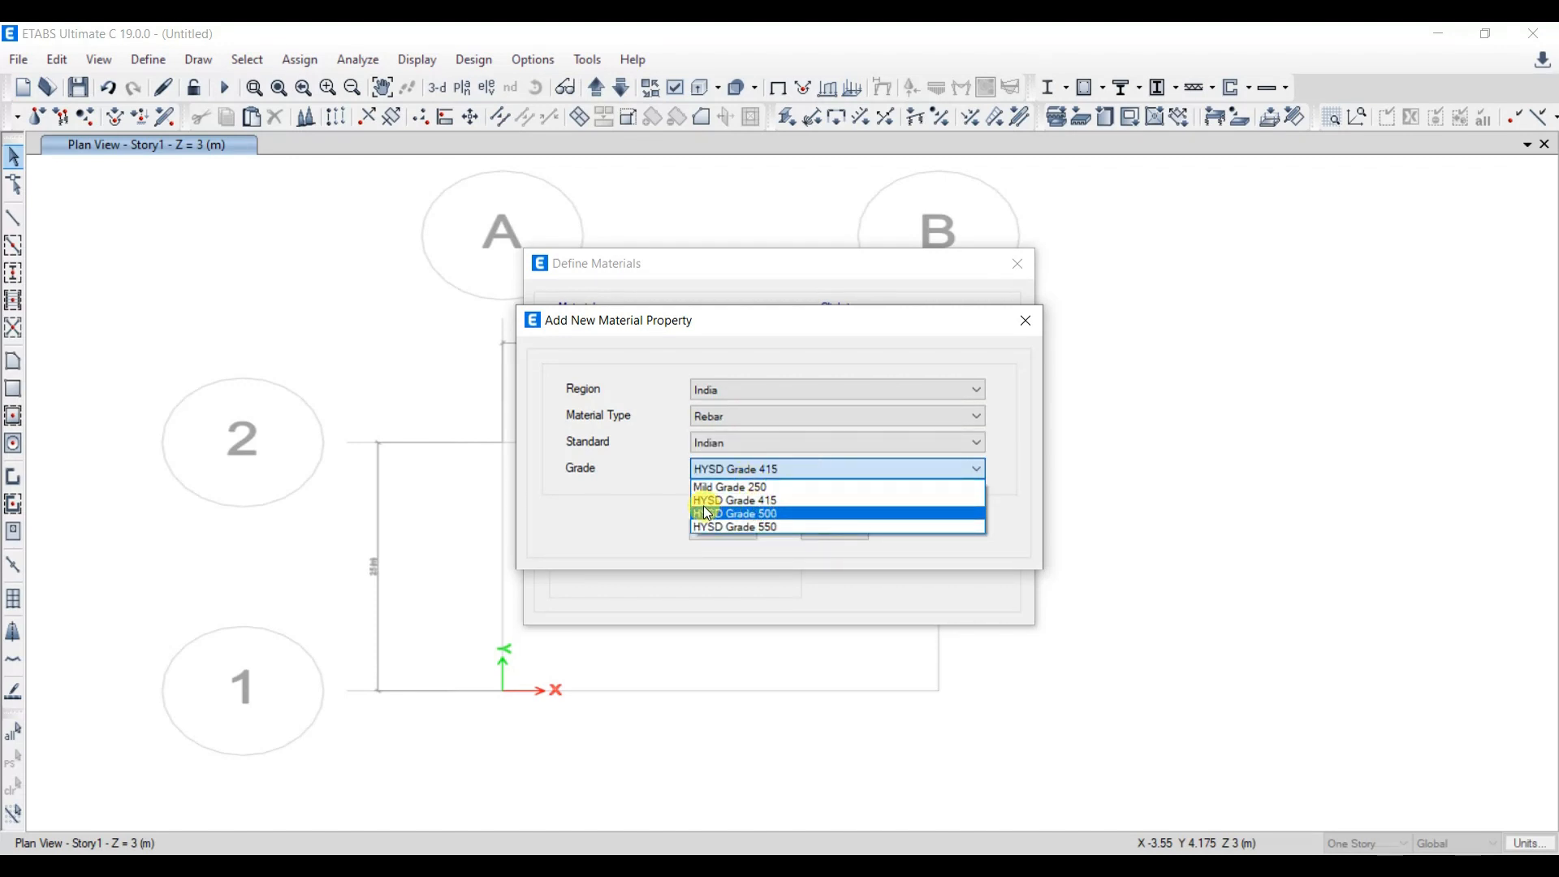
pyautogui.click(737, 500)
pyautogui.click(724, 530)
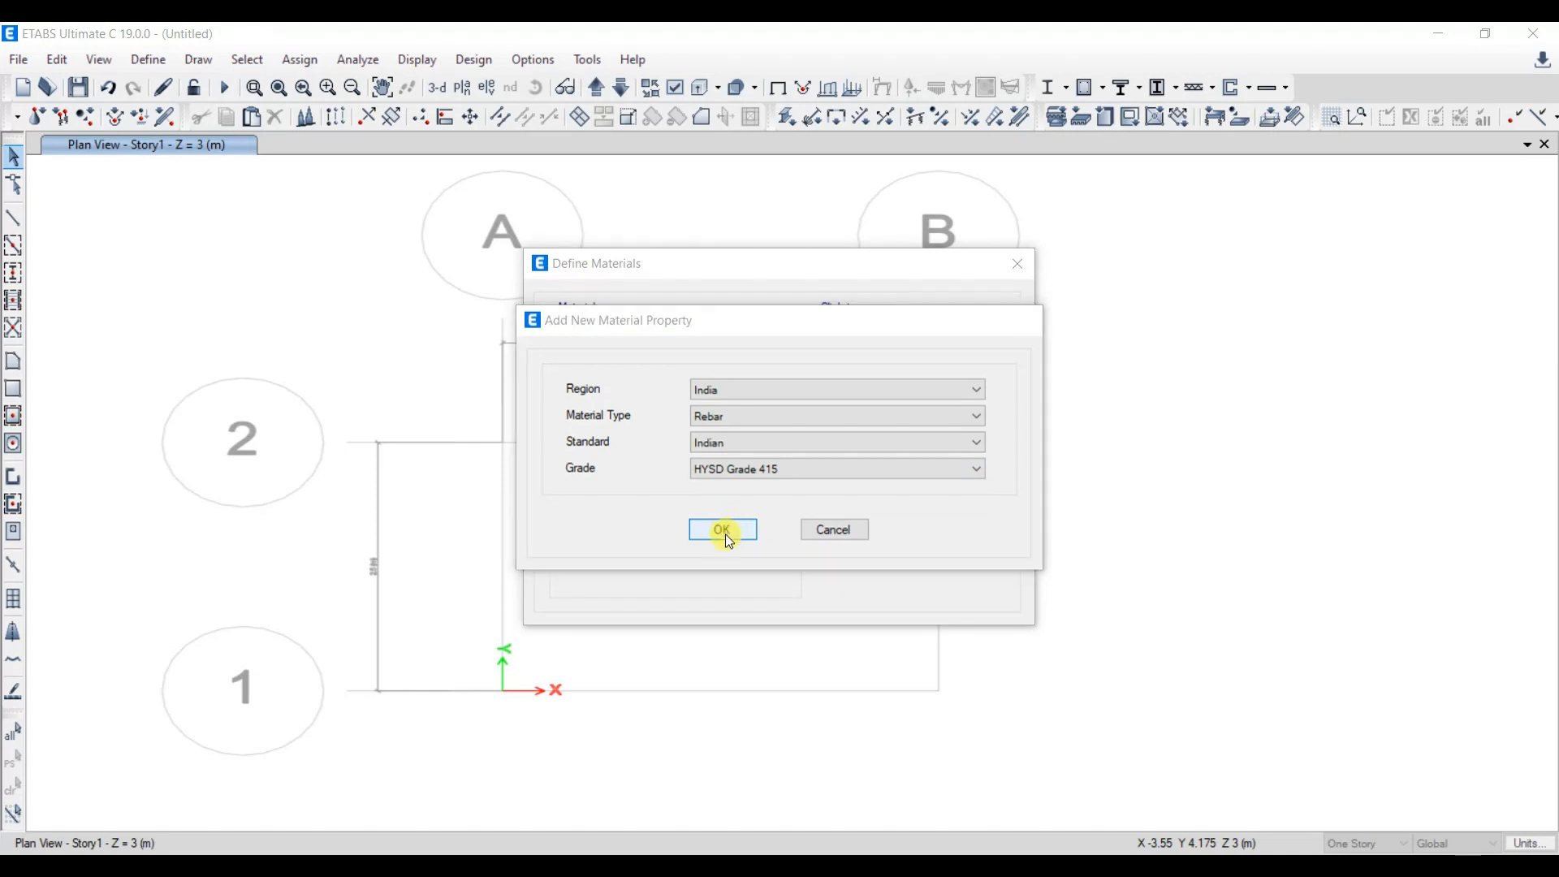
pyautogui.click(721, 657)
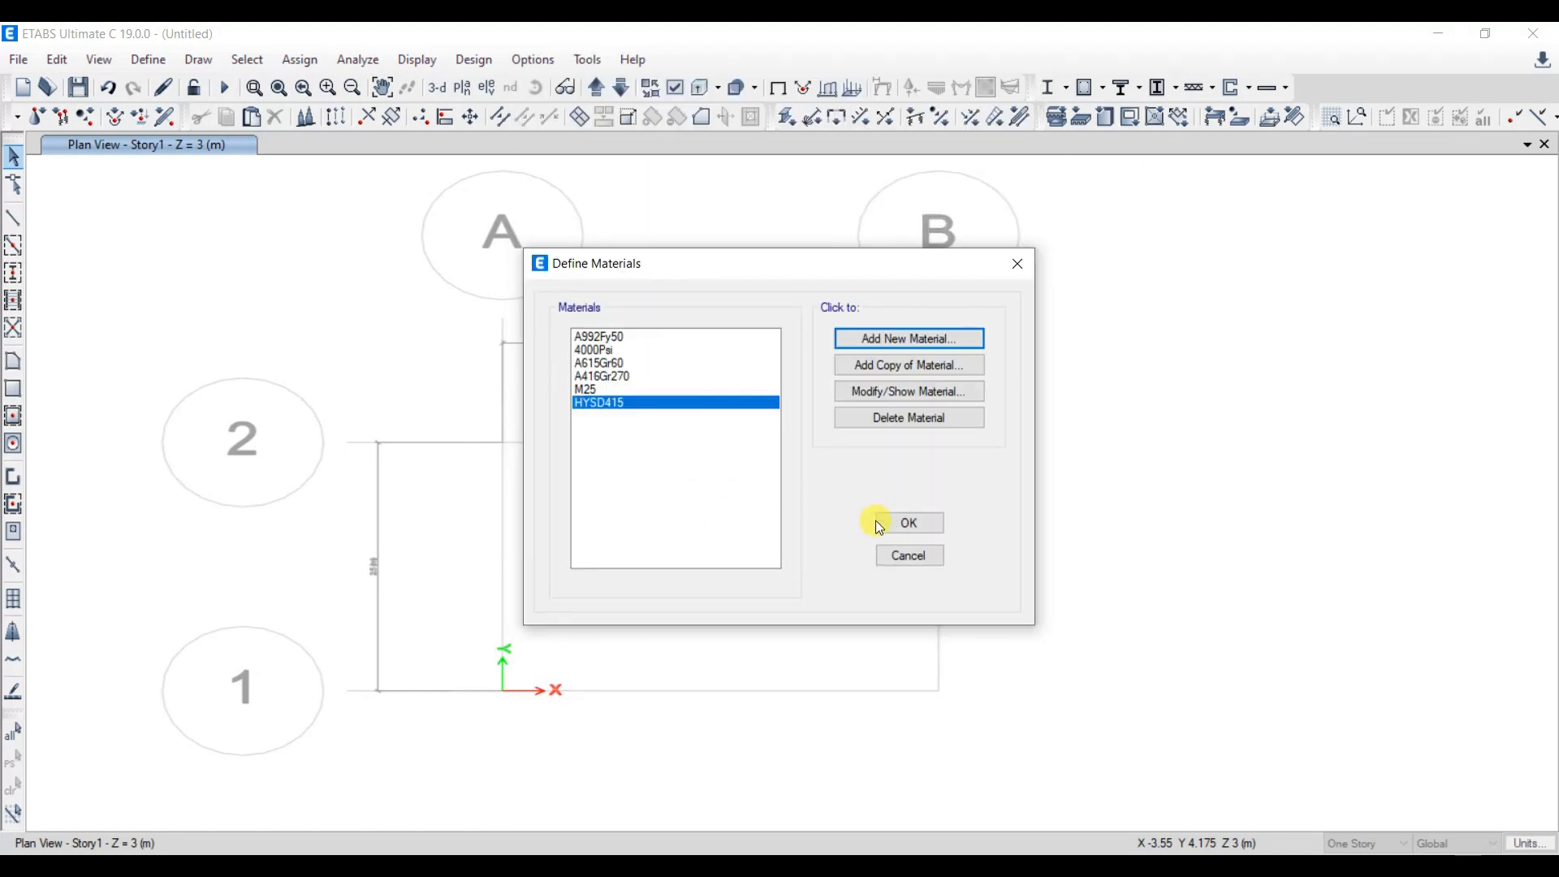
pyautogui.click(879, 522)
# - Create a concrete rectangular frame section named C300X300 with material M25, depth 300 mm and width 300 mm
pyautogui.click(149, 59)
pyautogui.moveTo(193, 121)
pyautogui.click(489, 120)
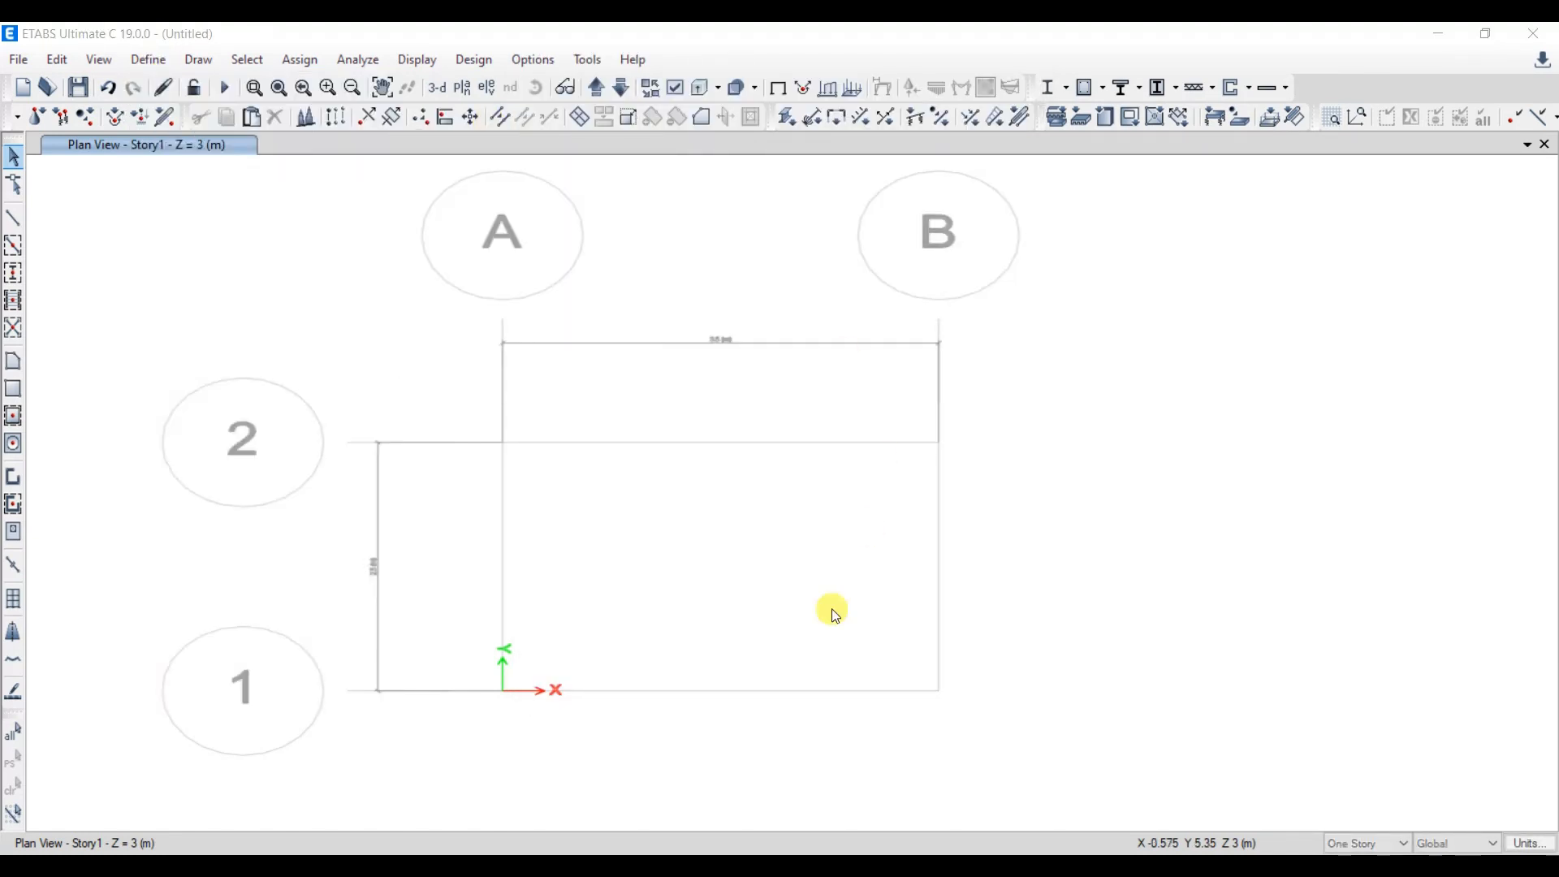
pyautogui.click(942, 281)
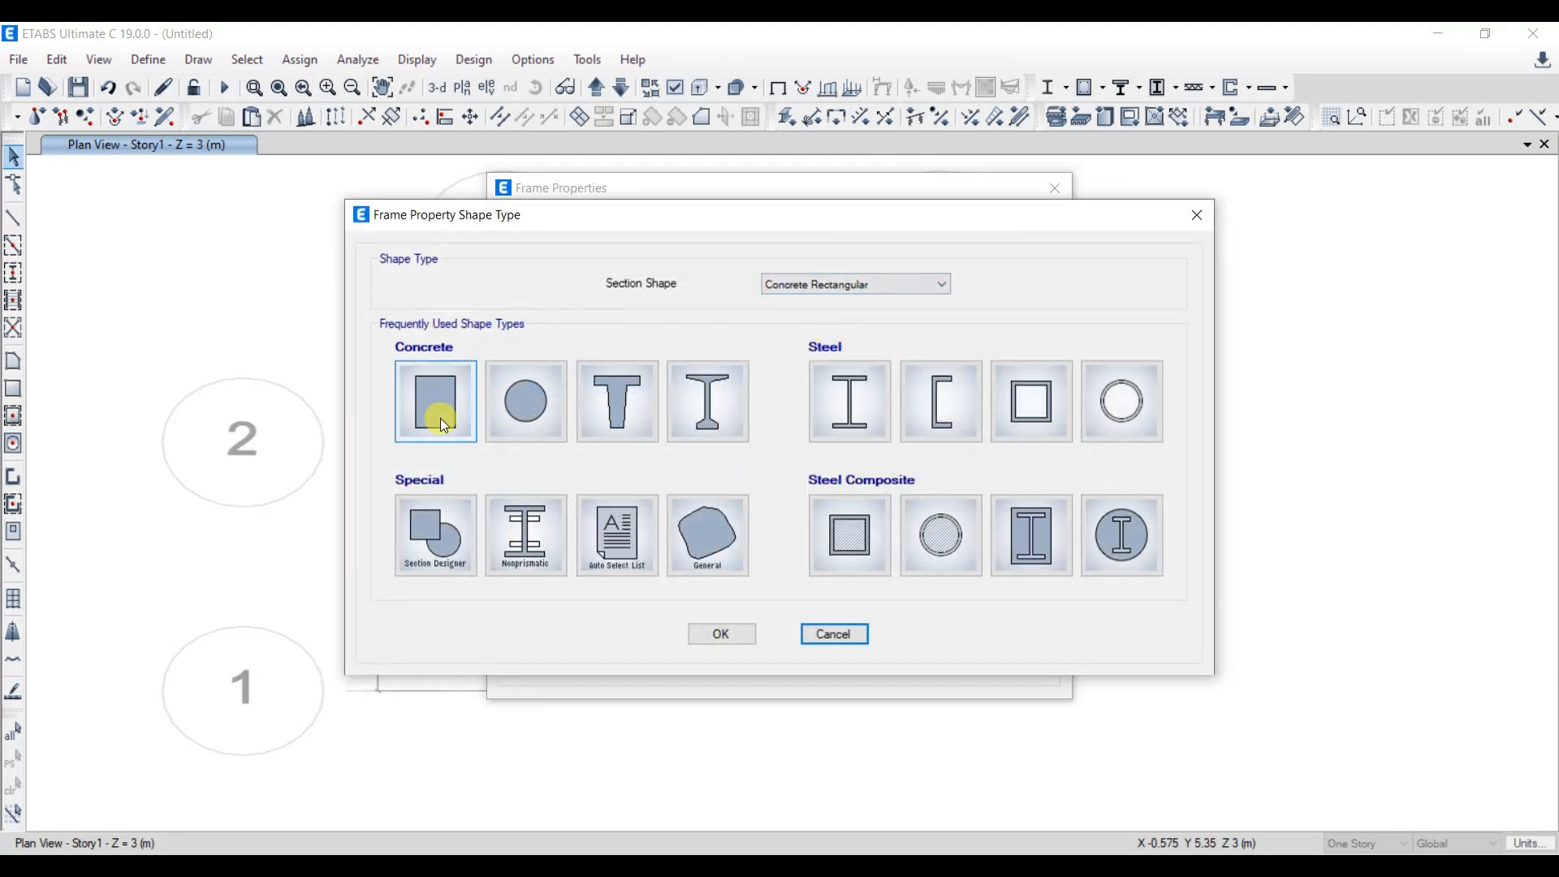
pyautogui.click(438, 418)
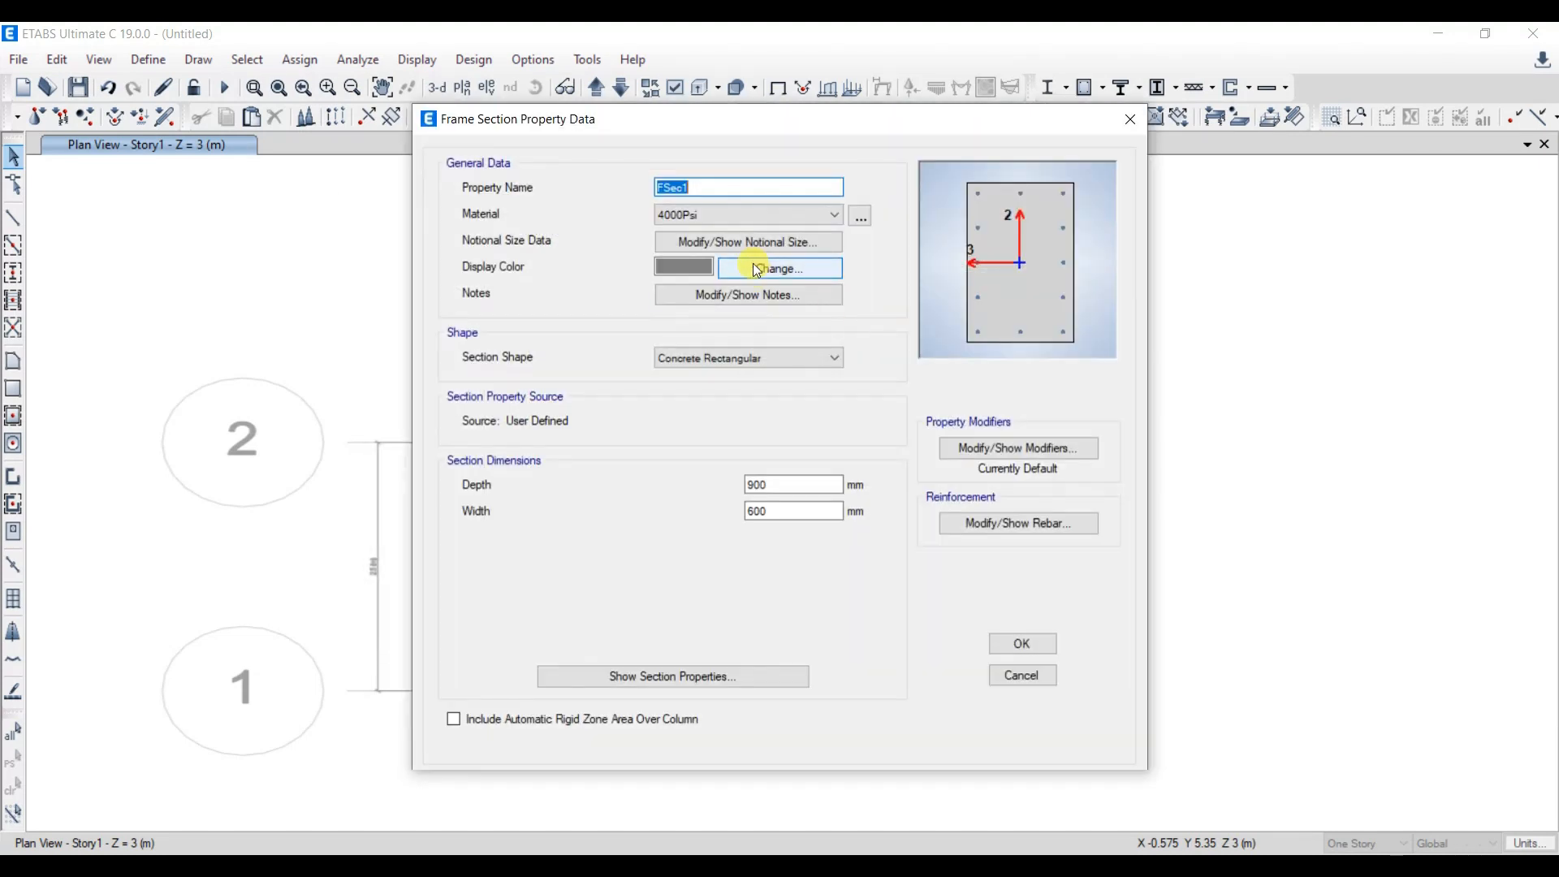
pyautogui.write('C300X300')
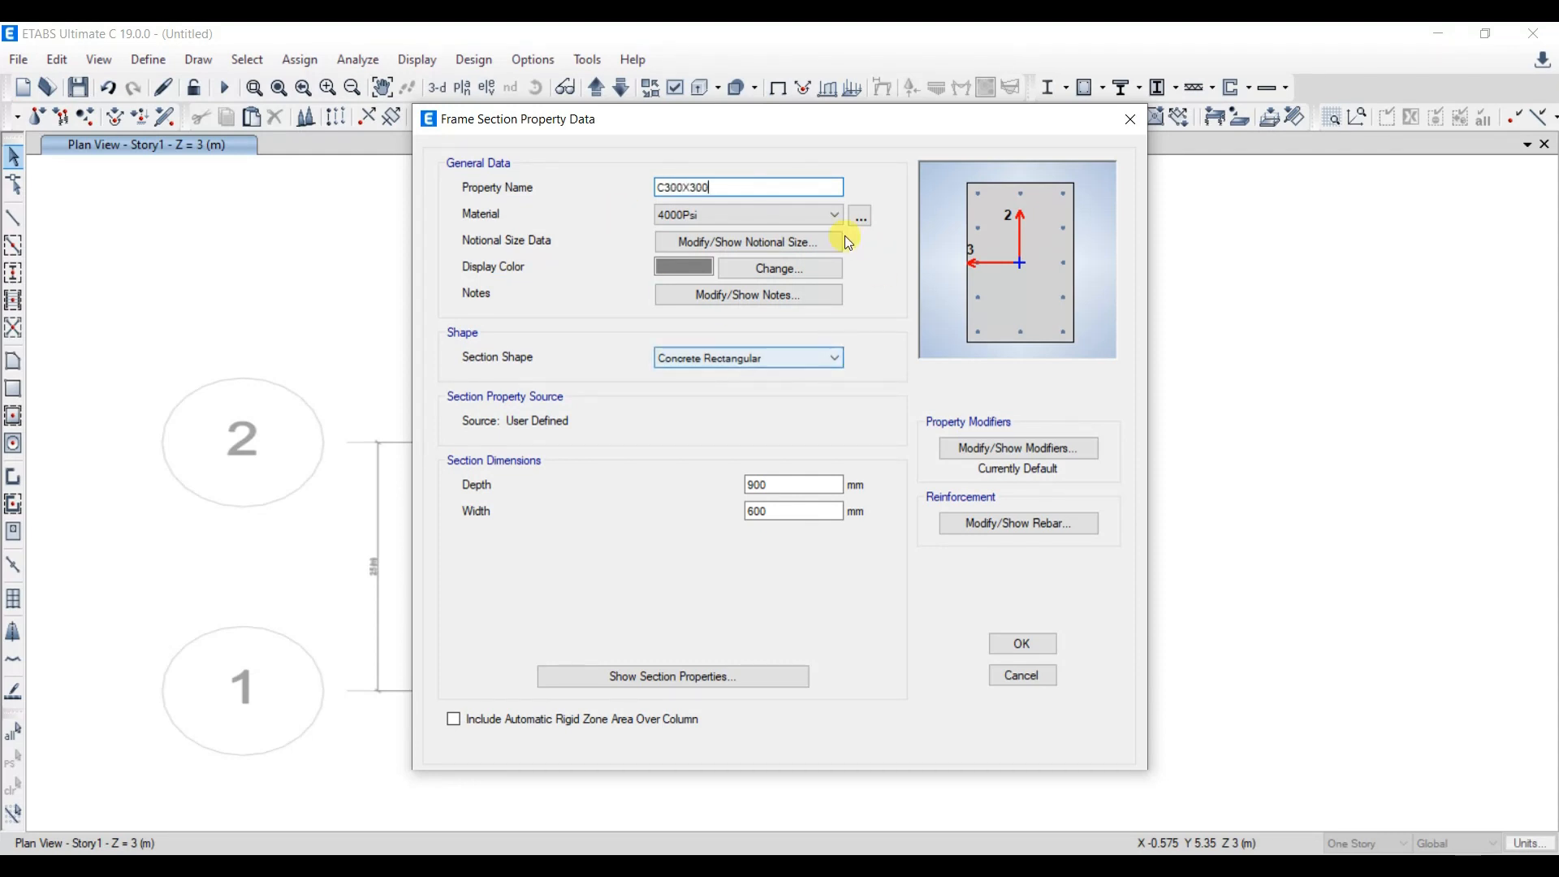
pyautogui.click(832, 211)
pyautogui.click(700, 281)
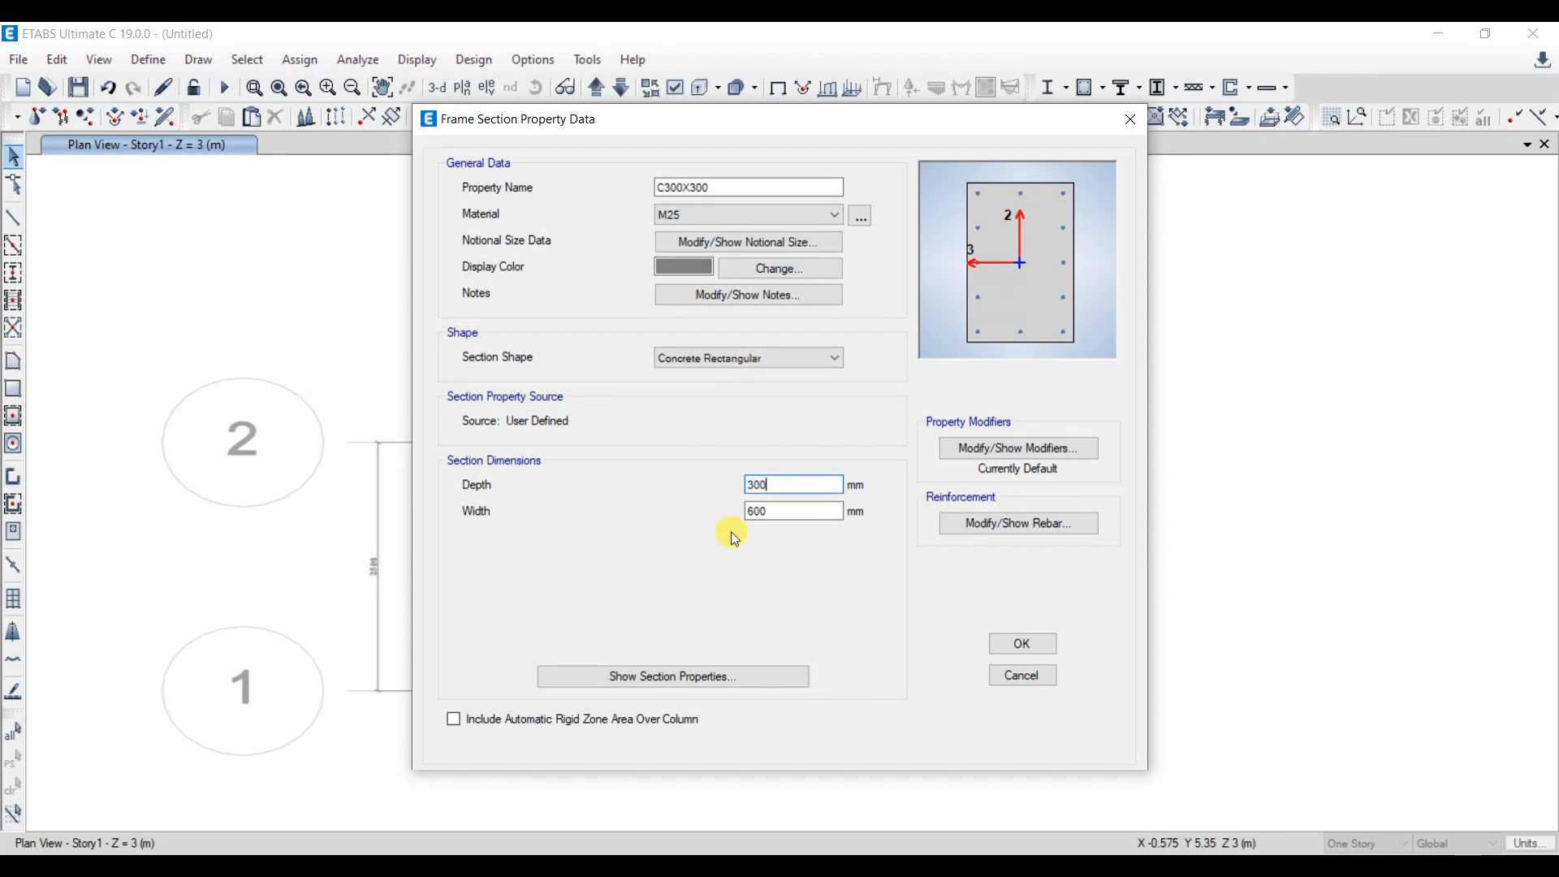
pyautogui.doubleClick(759, 513)
pyautogui.write('300')
pyautogui.press('Tab')
# - Set the C300X300 section's longitudinal and confinement bar material to HYSD415 and save the section
pyautogui.click(1012, 525)
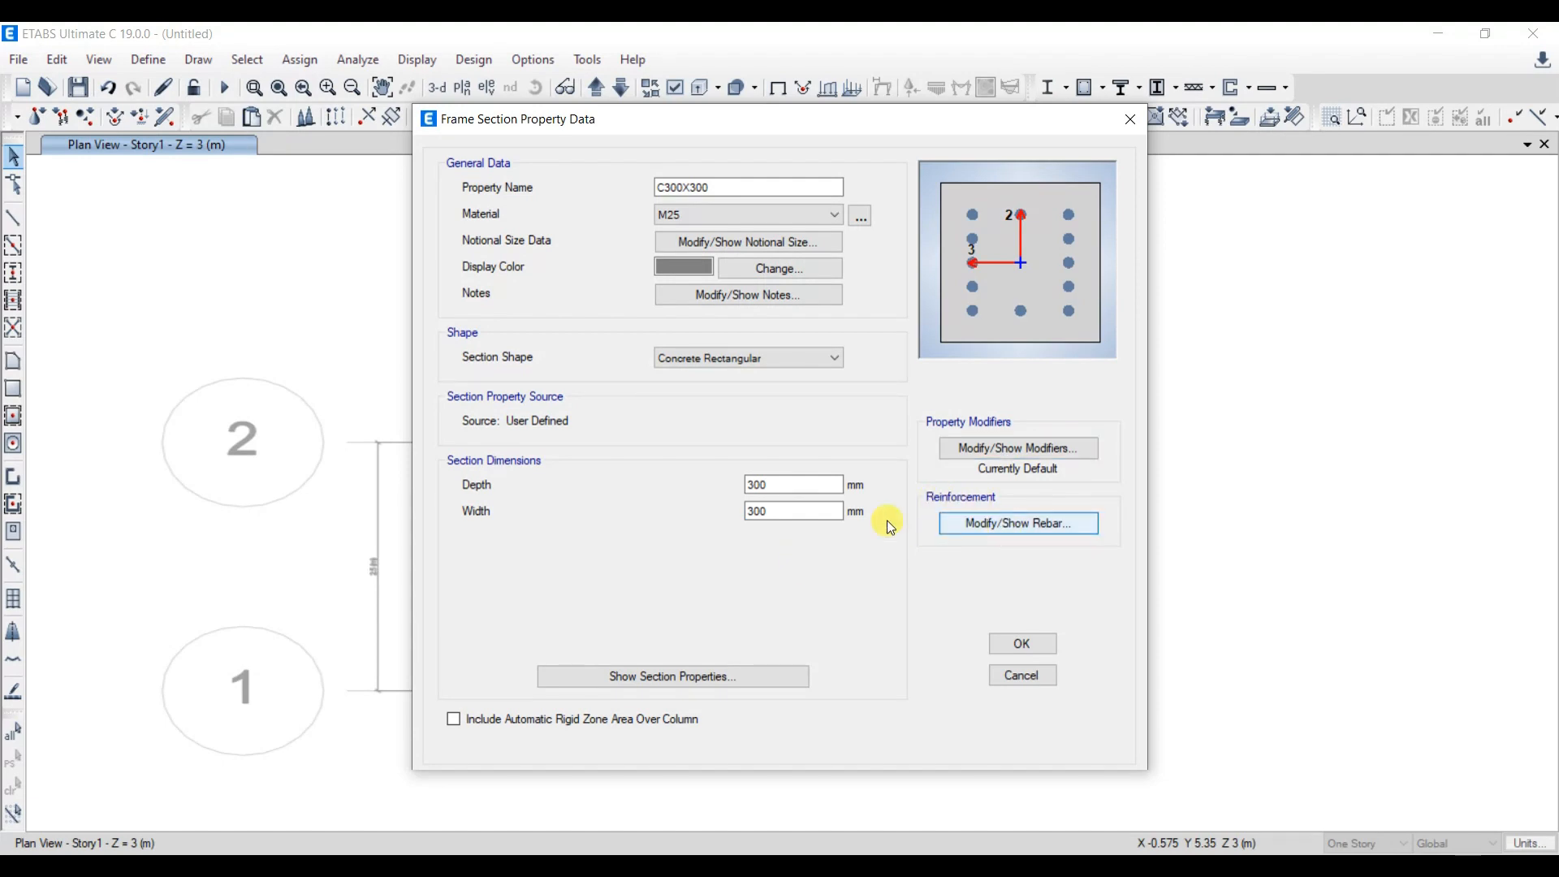
pyautogui.click(907, 210)
pyautogui.click(893, 240)
pyautogui.click(936, 234)
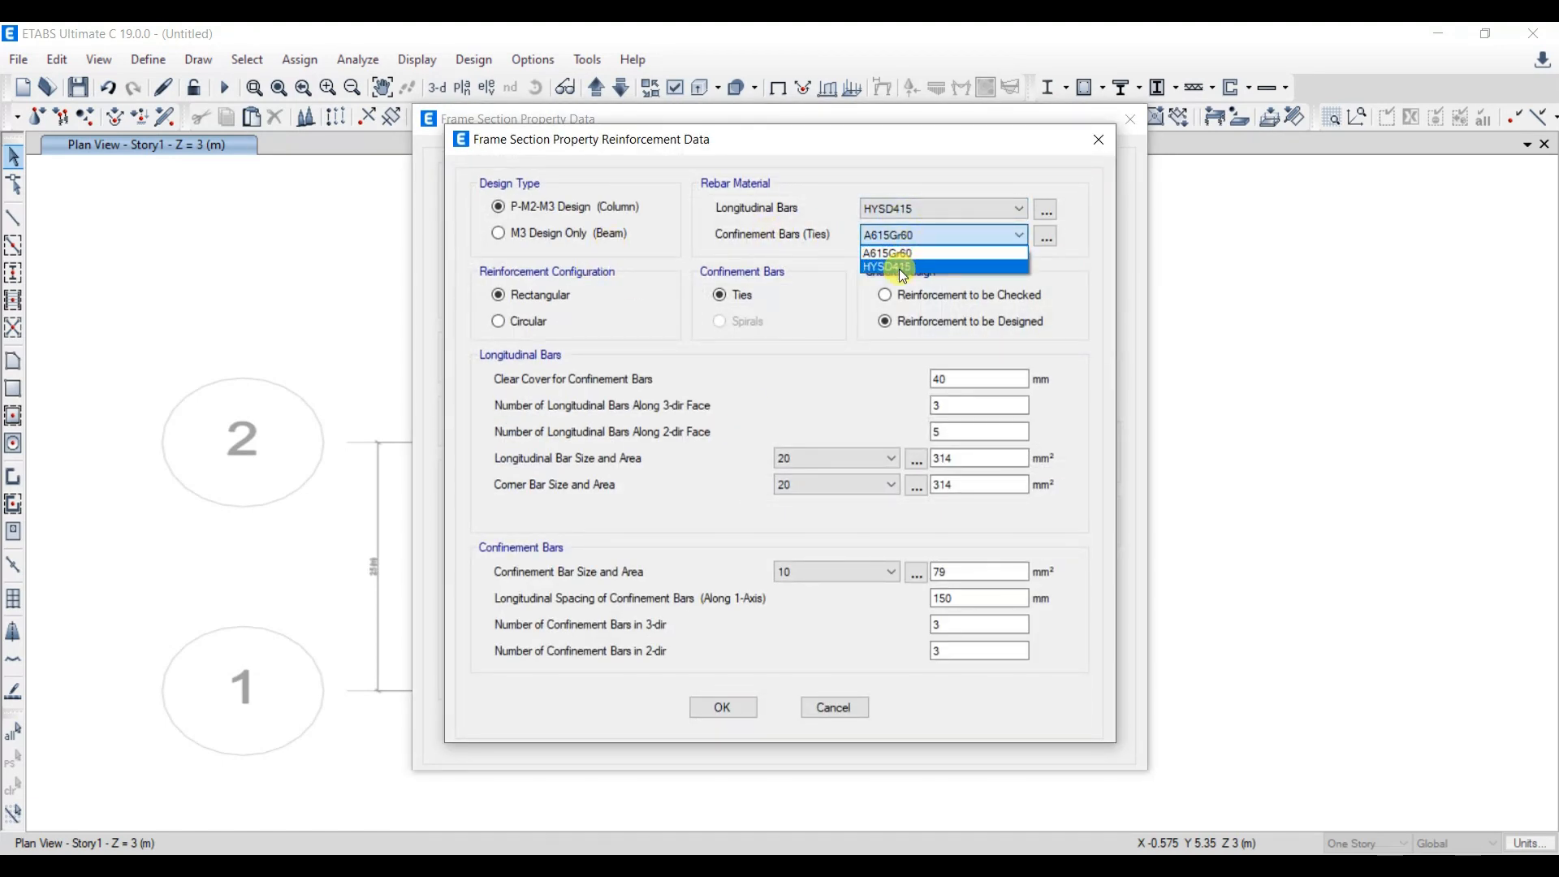
pyautogui.click(900, 265)
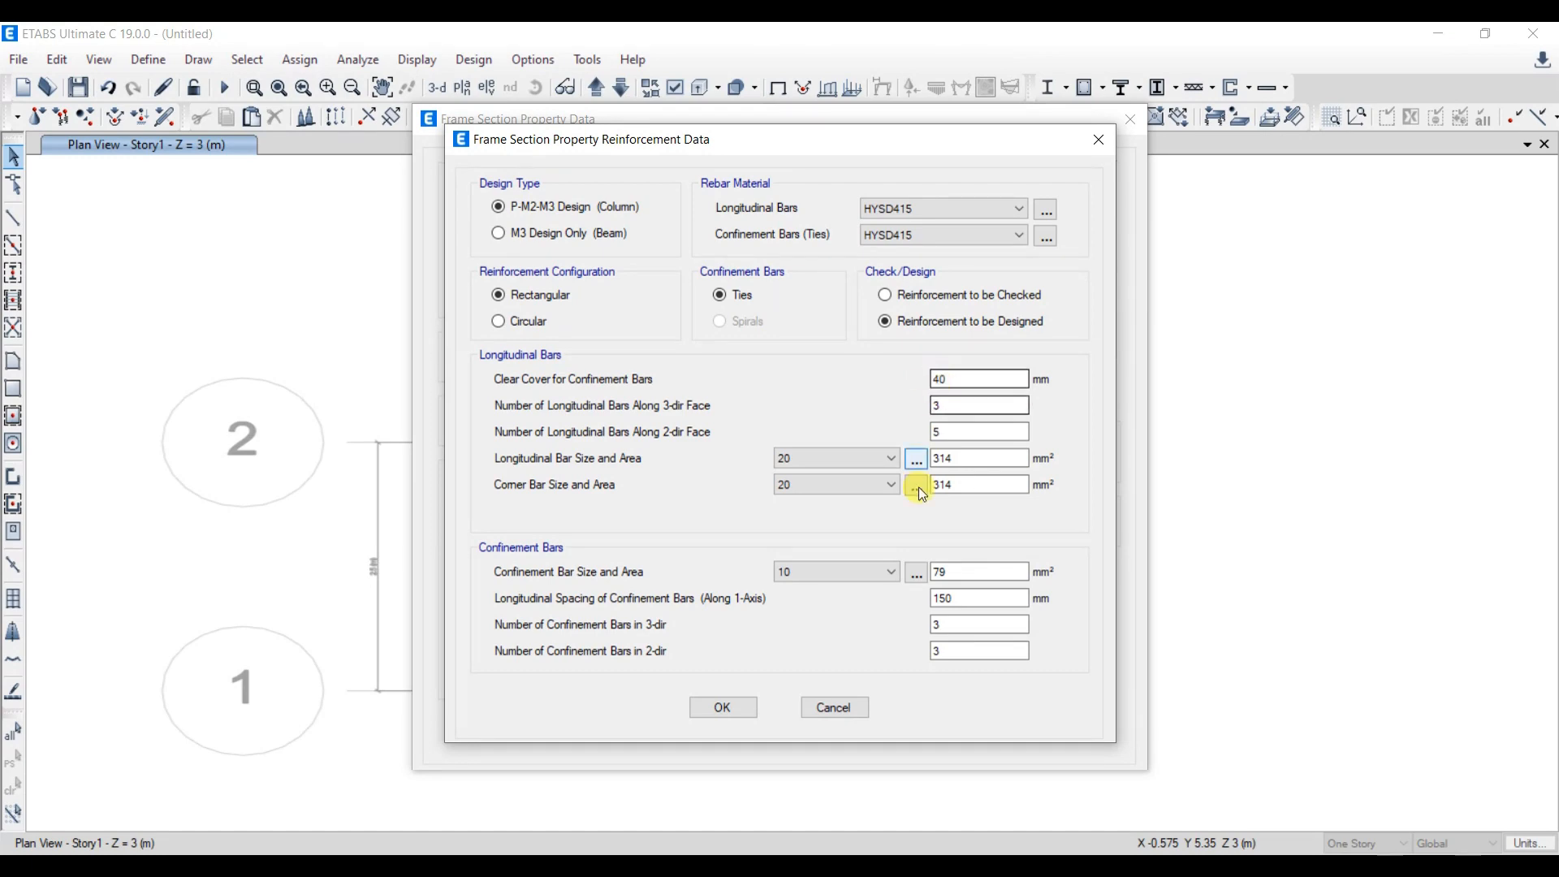
pyautogui.click(720, 706)
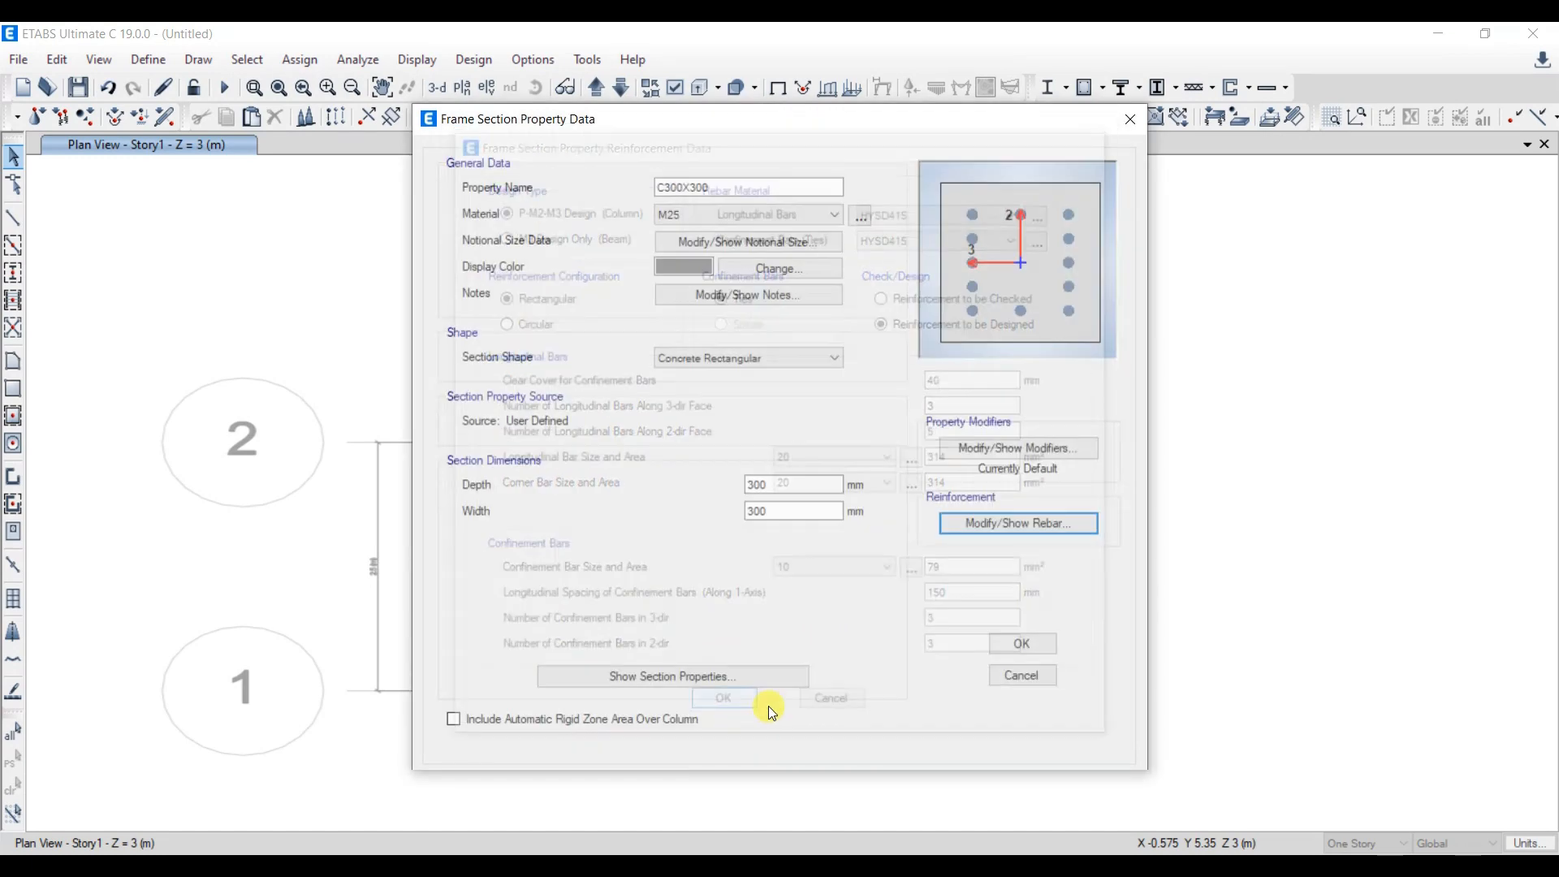
pyautogui.click(1024, 642)
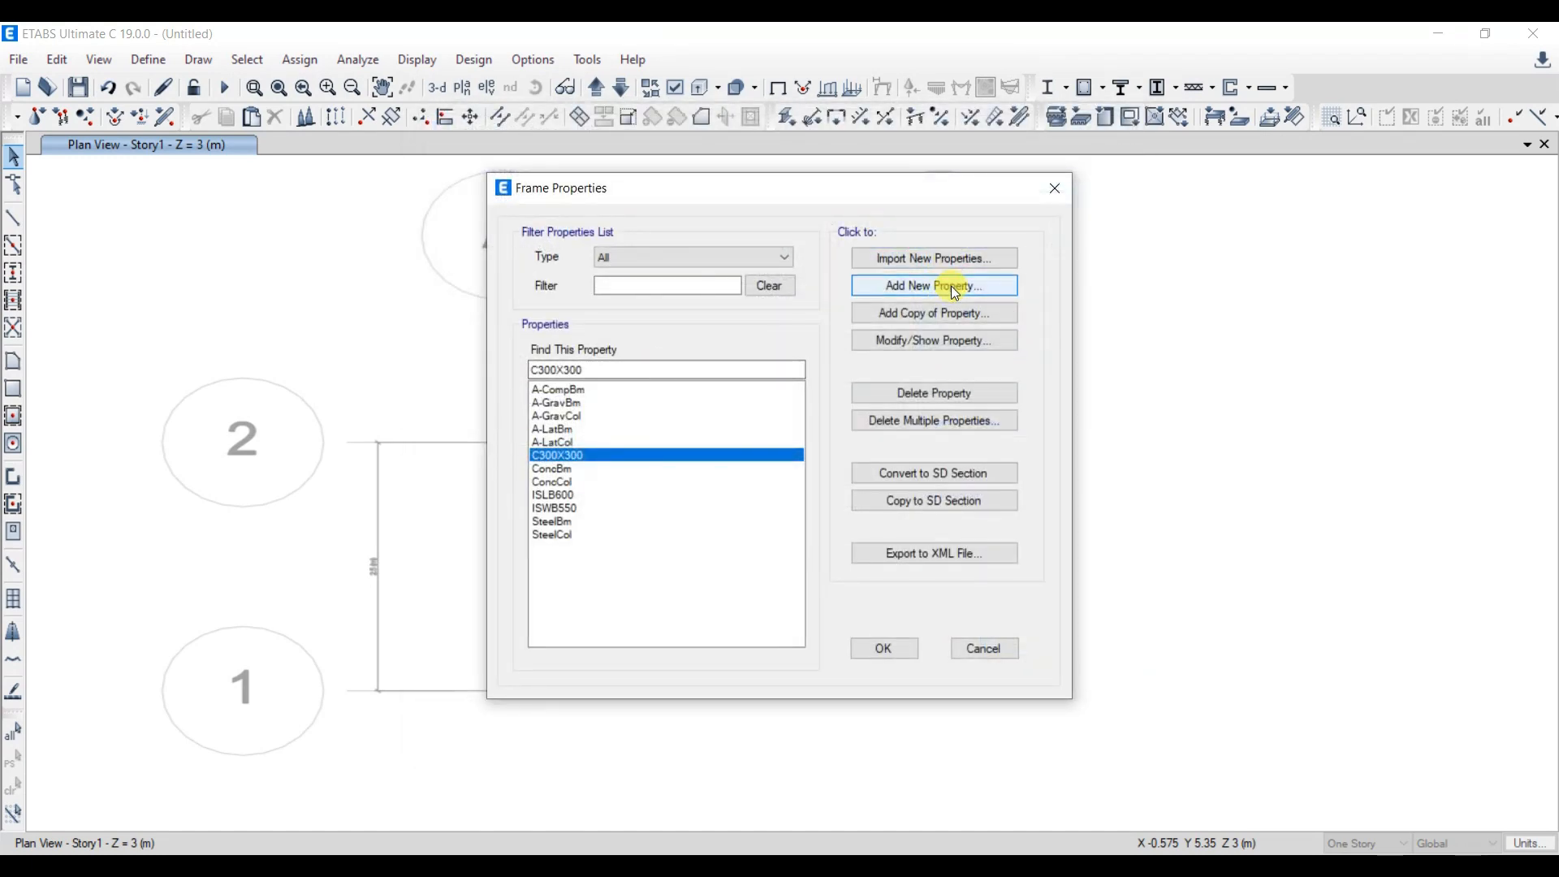
# - Create a concrete rectangular frame section named B300X400 with material M25, depth 400 mm and width 300 mm
pyautogui.click(950, 283)
pyautogui.click(452, 396)
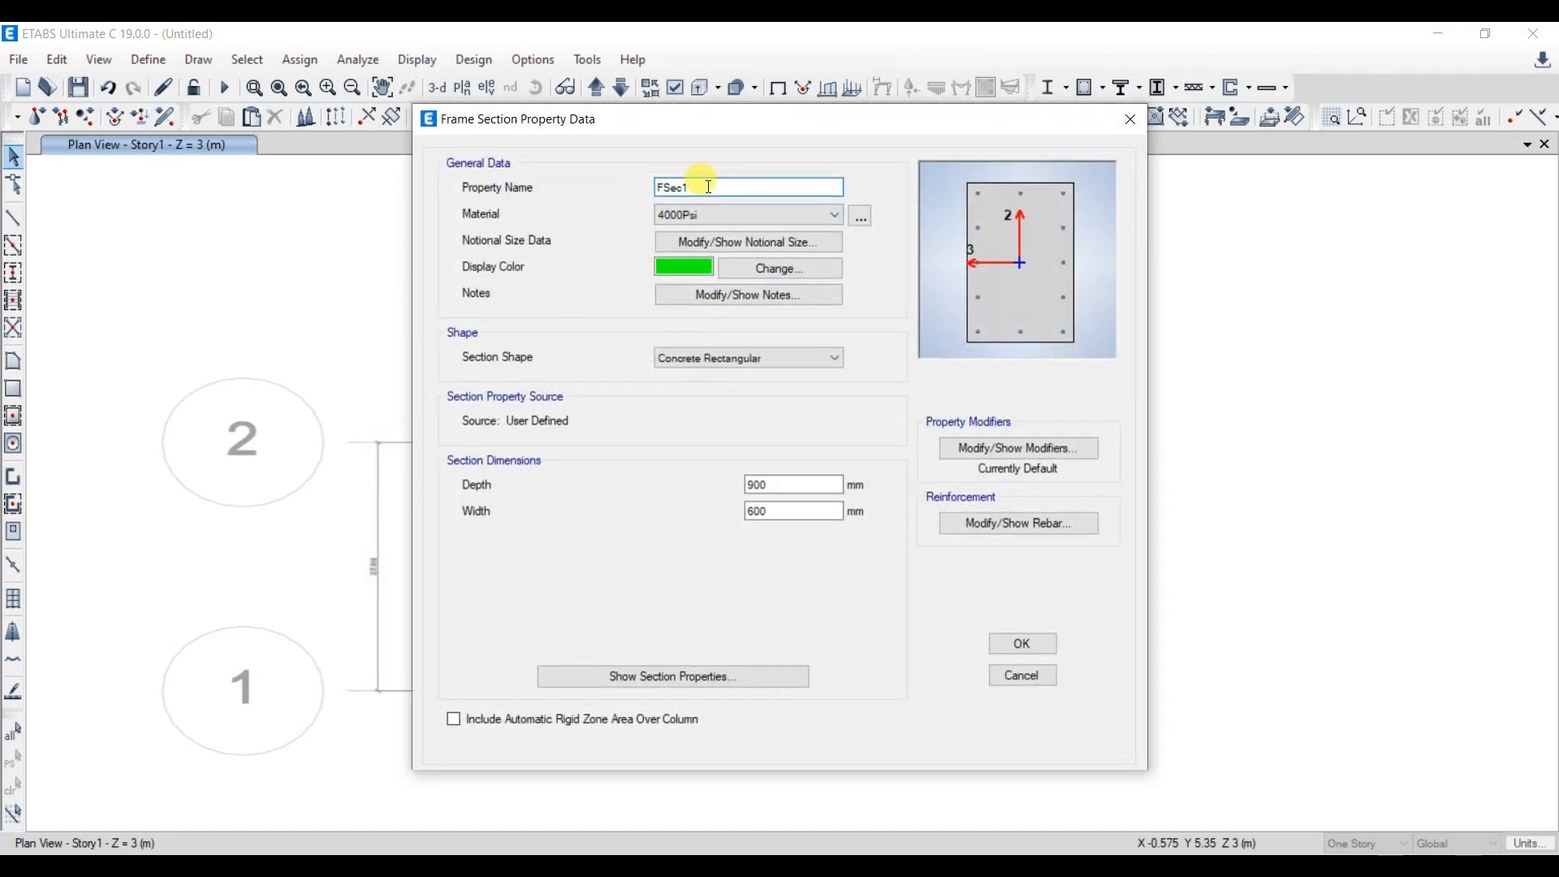
pyautogui.write('B3')
pyautogui.click(692, 214)
pyautogui.click(680, 284)
pyautogui.doubleClick(794, 483)
pyautogui.write('400')
pyautogui.press('Tab')
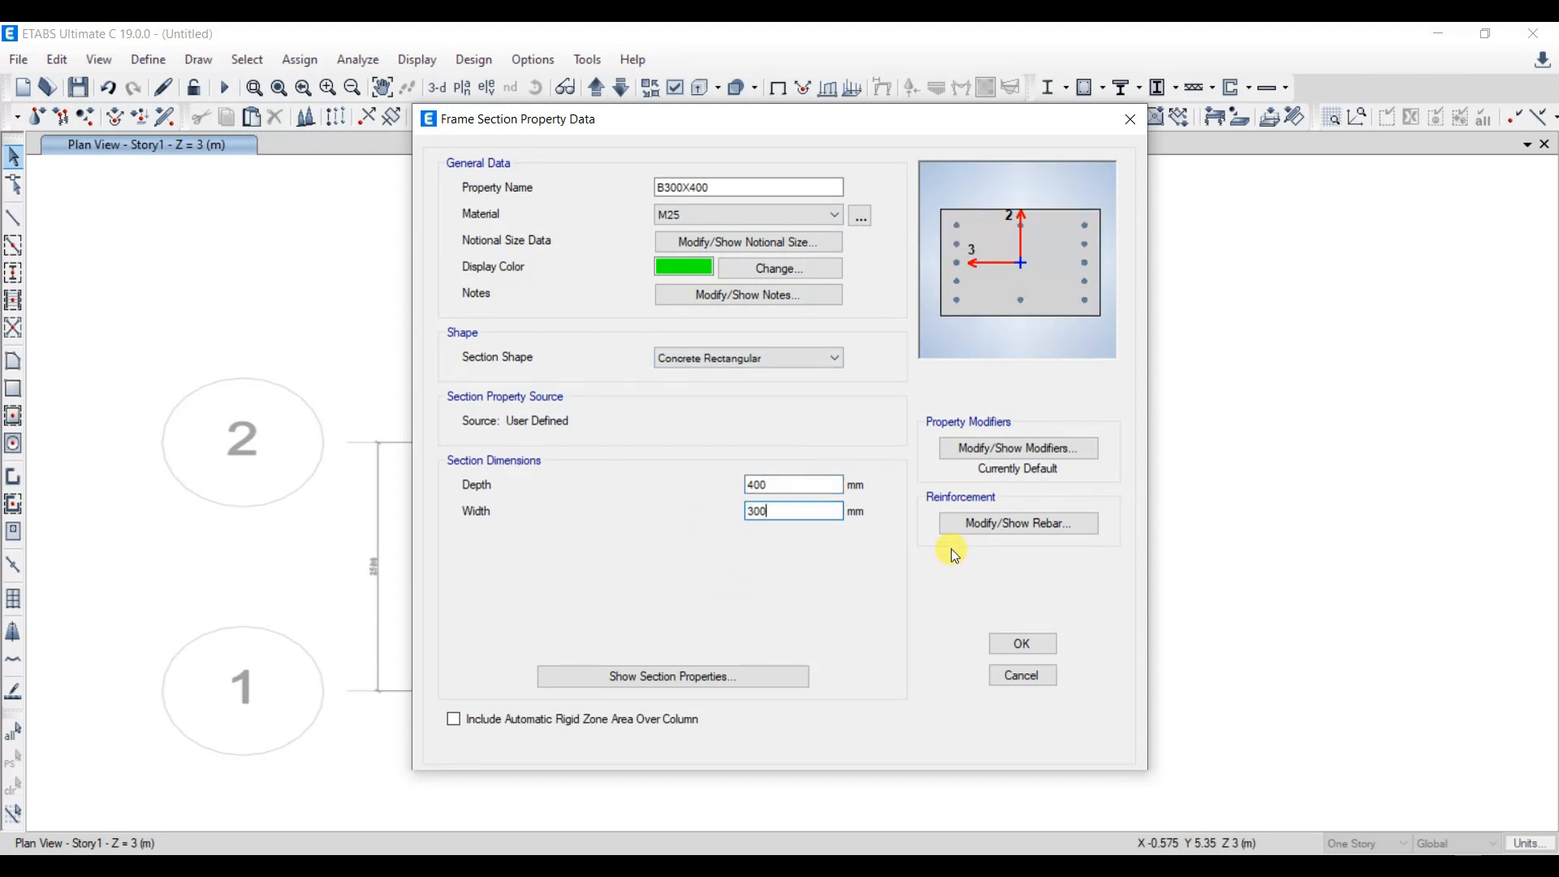
# - Set the B300X400 reinforcement to beam design with HYSD415 longitudinal and confinement bars and 25 mm cover, and save the section
pyautogui.click(974, 525)
pyautogui.click(569, 235)
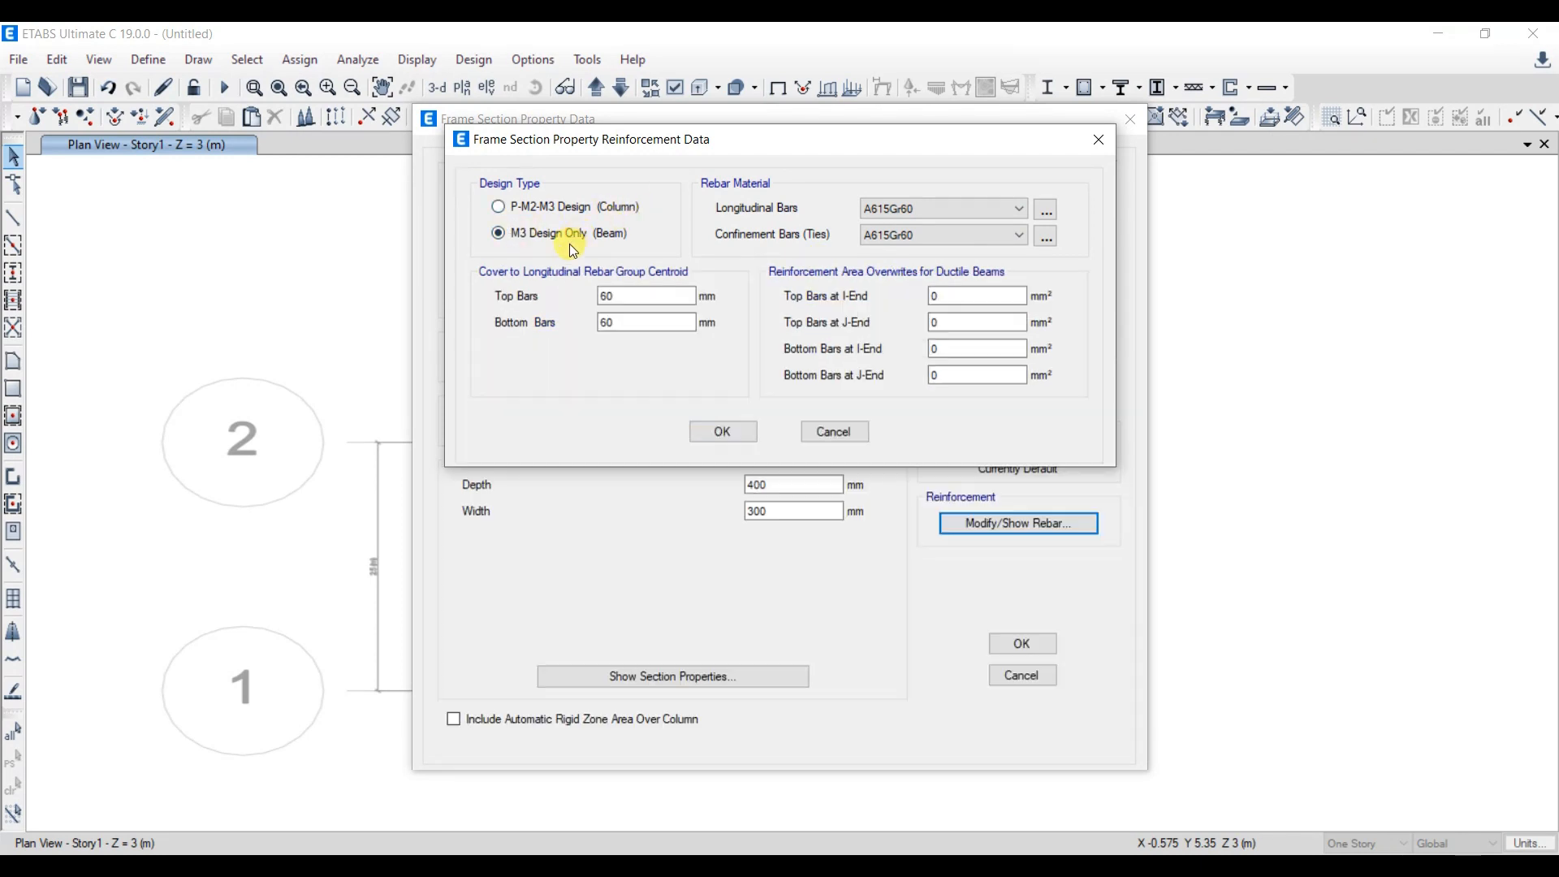
pyautogui.click(997, 207)
pyautogui.click(868, 236)
pyautogui.click(871, 236)
pyautogui.click(894, 260)
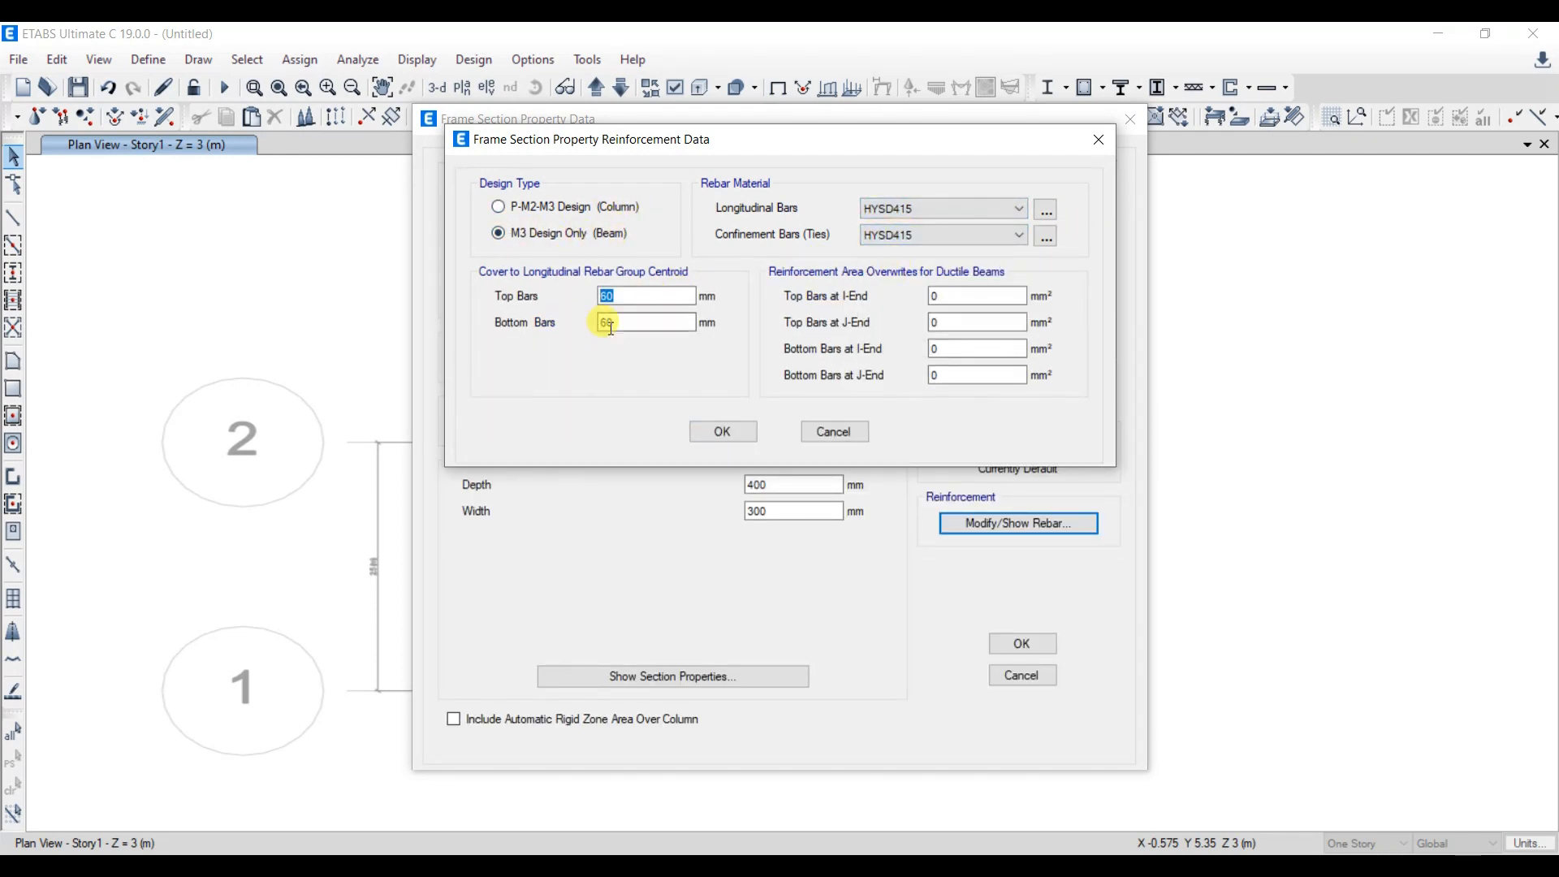
pyautogui.write('25')
pyautogui.click(733, 435)
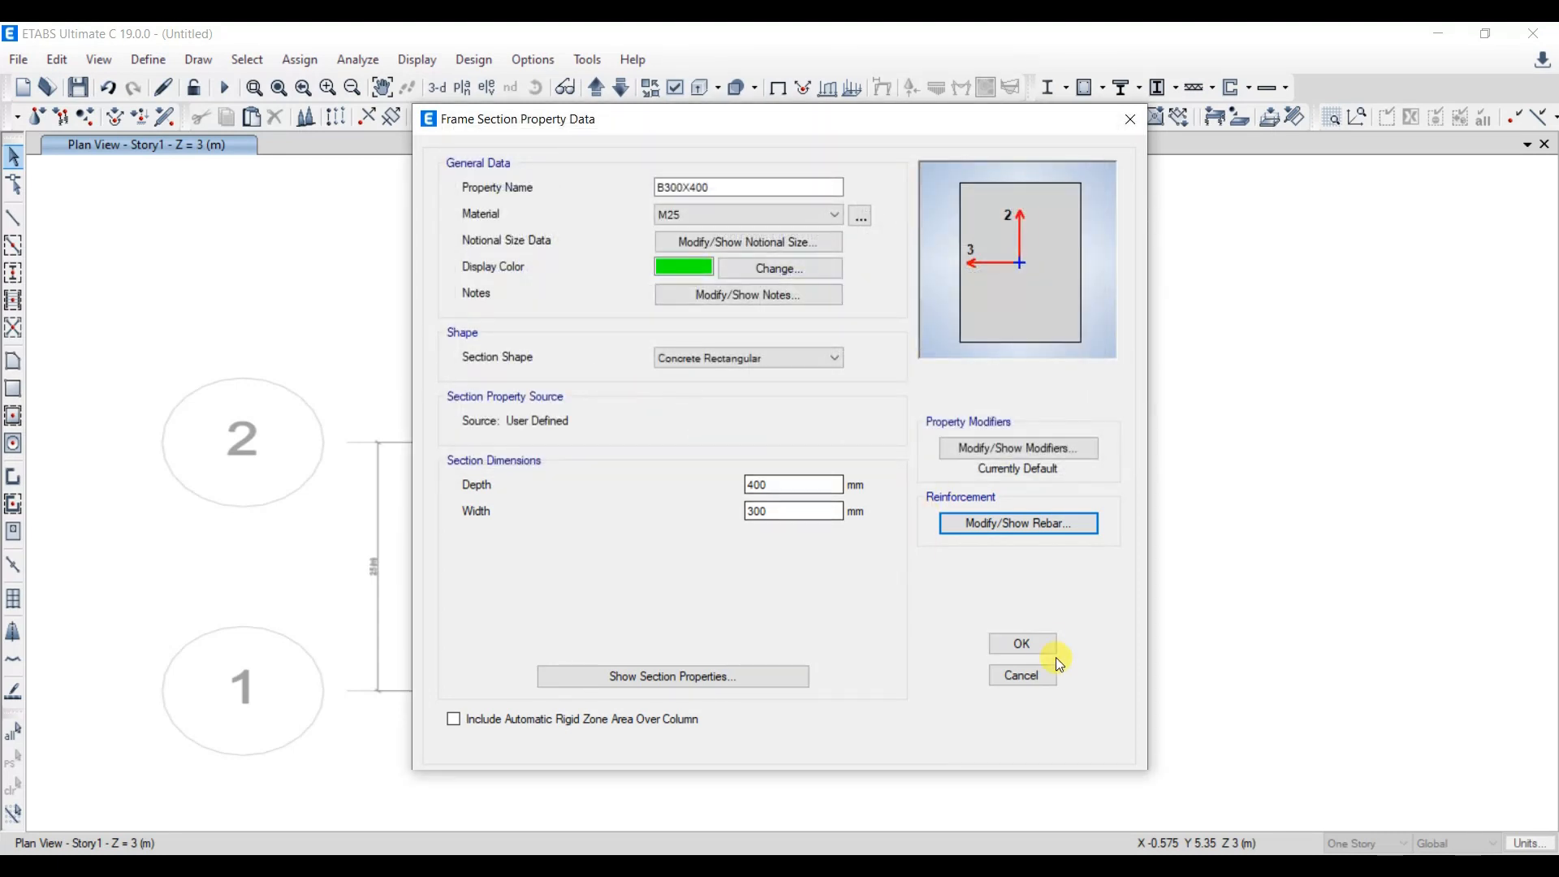
pyautogui.click(1022, 643)
# - Create a slab property named S125 with material M25 and Shell-Thin modeling type
pyautogui.click(149, 59)
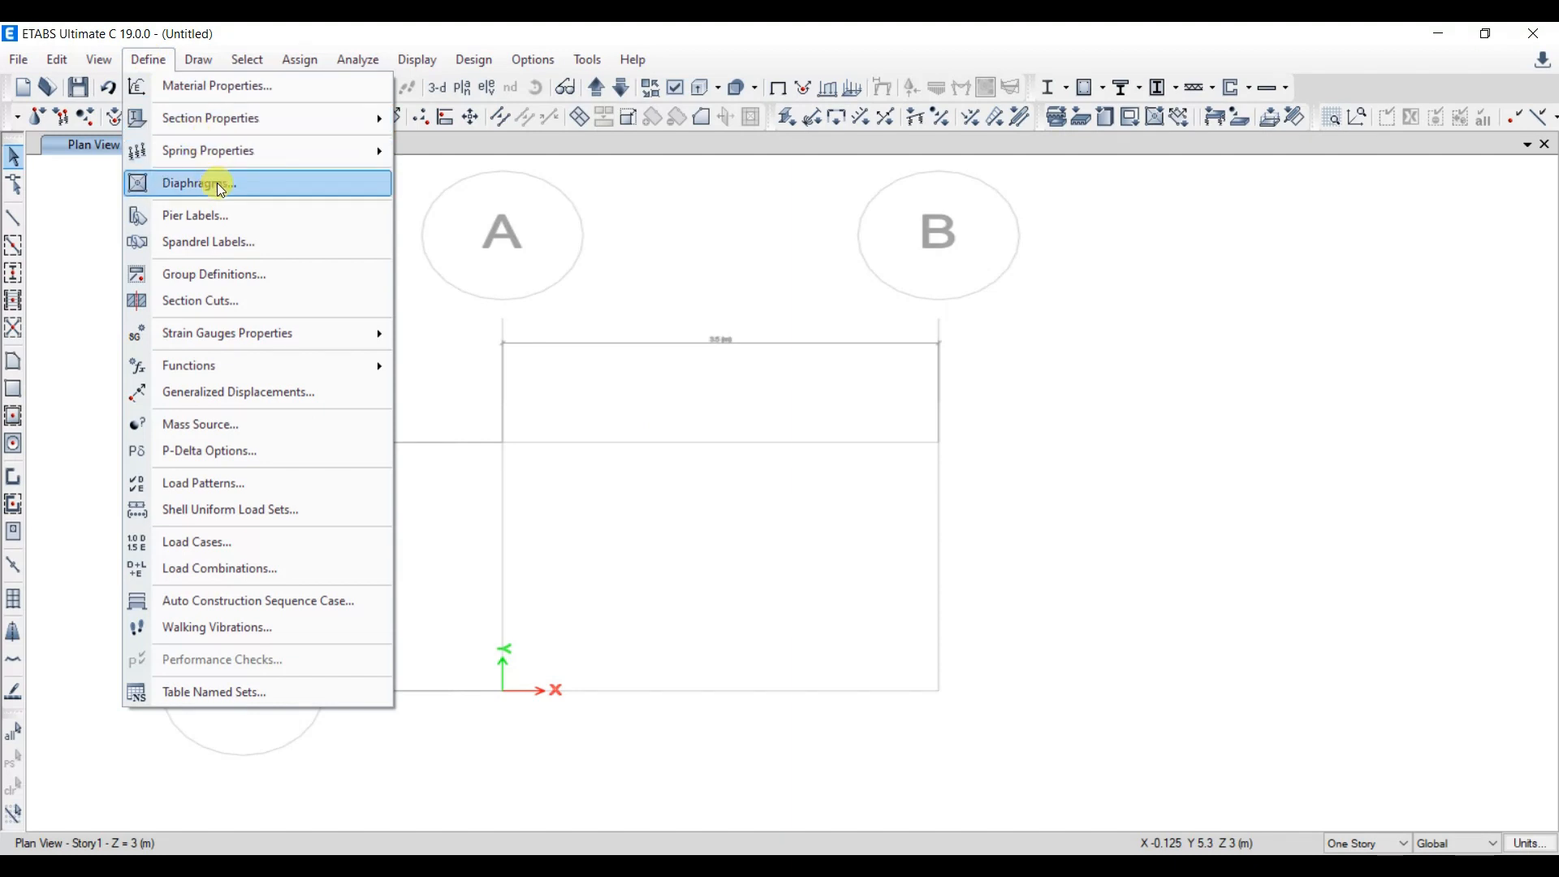
pyautogui.moveTo(238, 119)
pyautogui.click(479, 178)
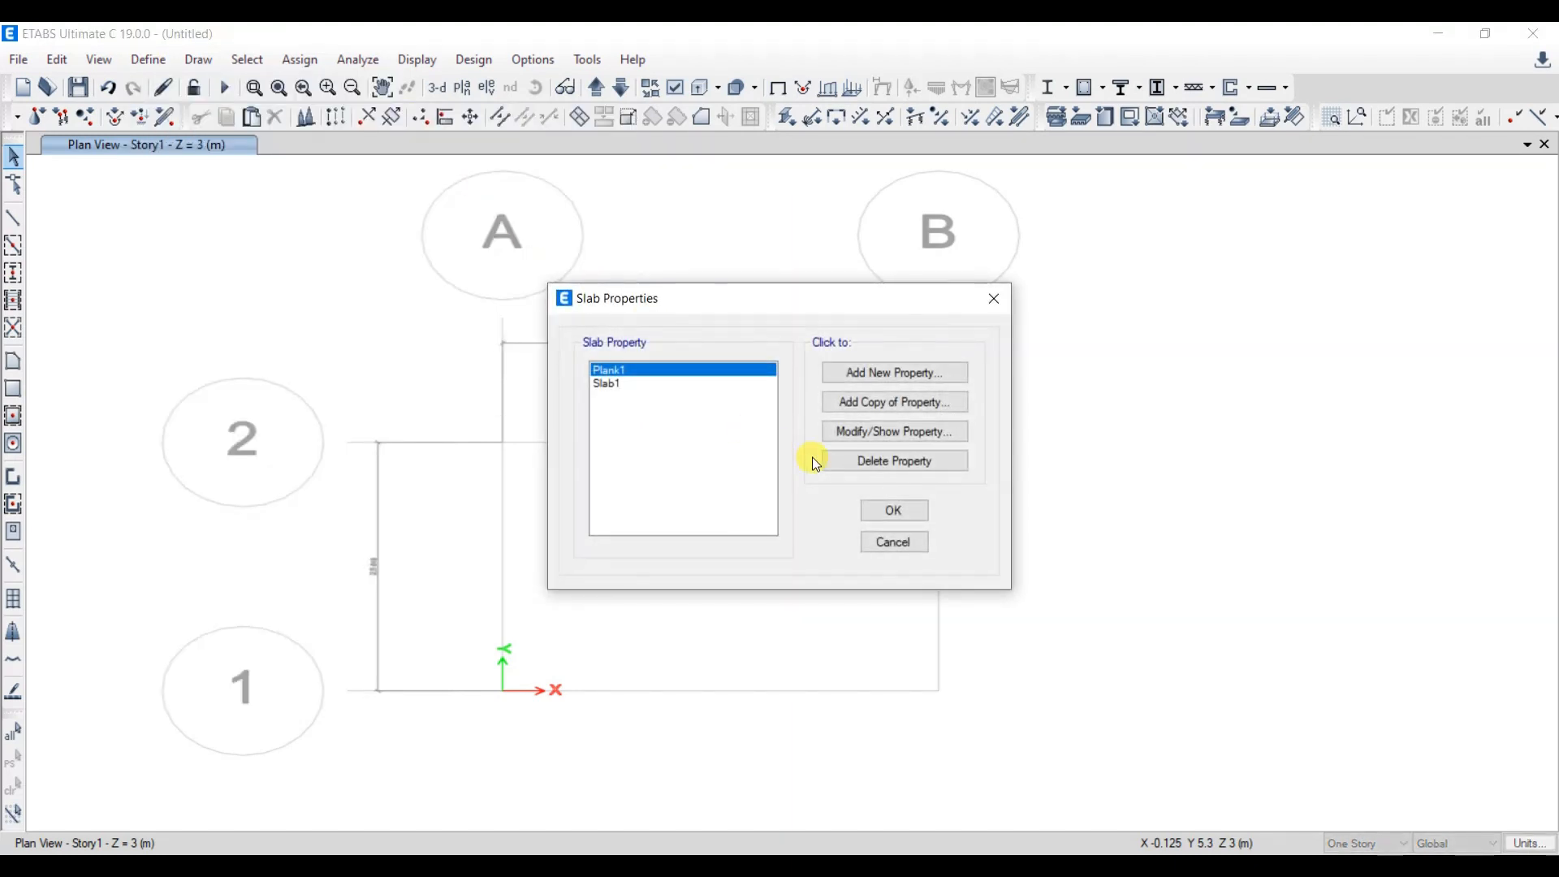
pyautogui.click(893, 372)
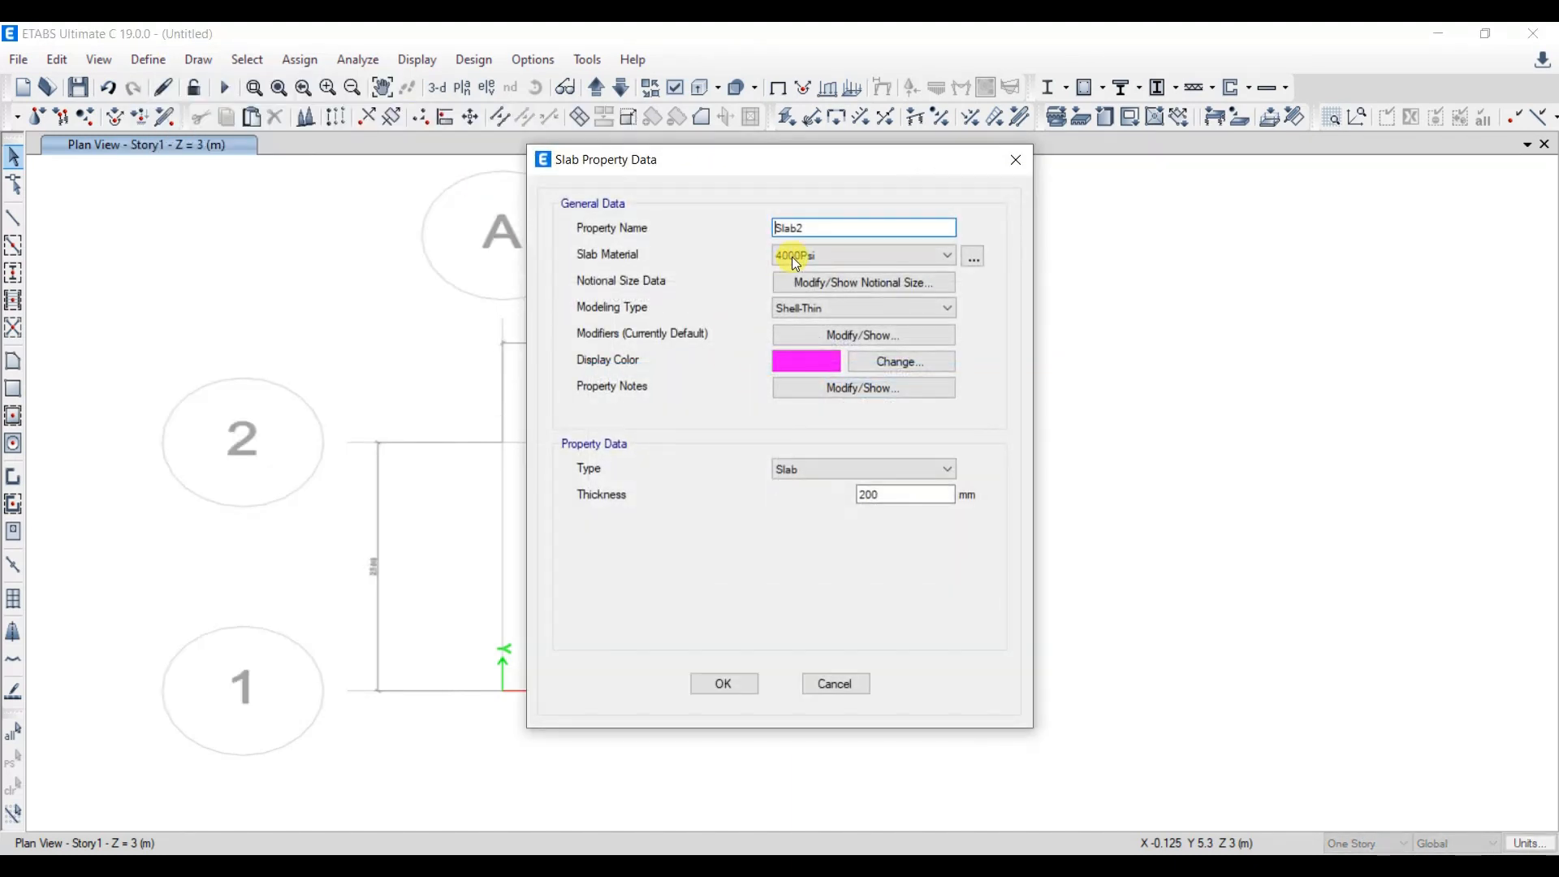
pyautogui.write('S125')
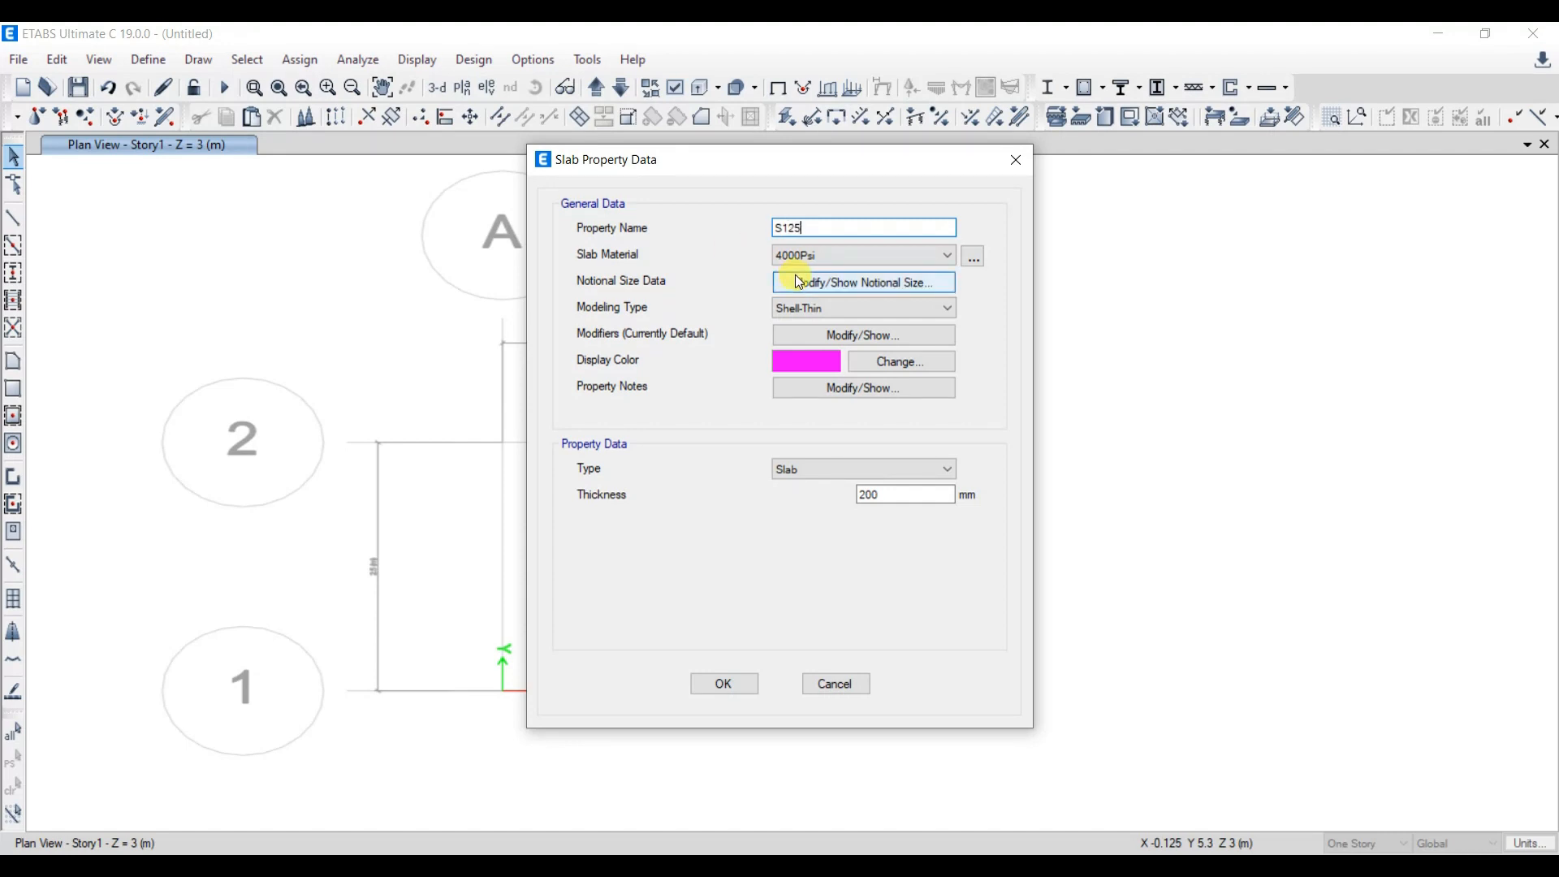
pyautogui.click(836, 255)
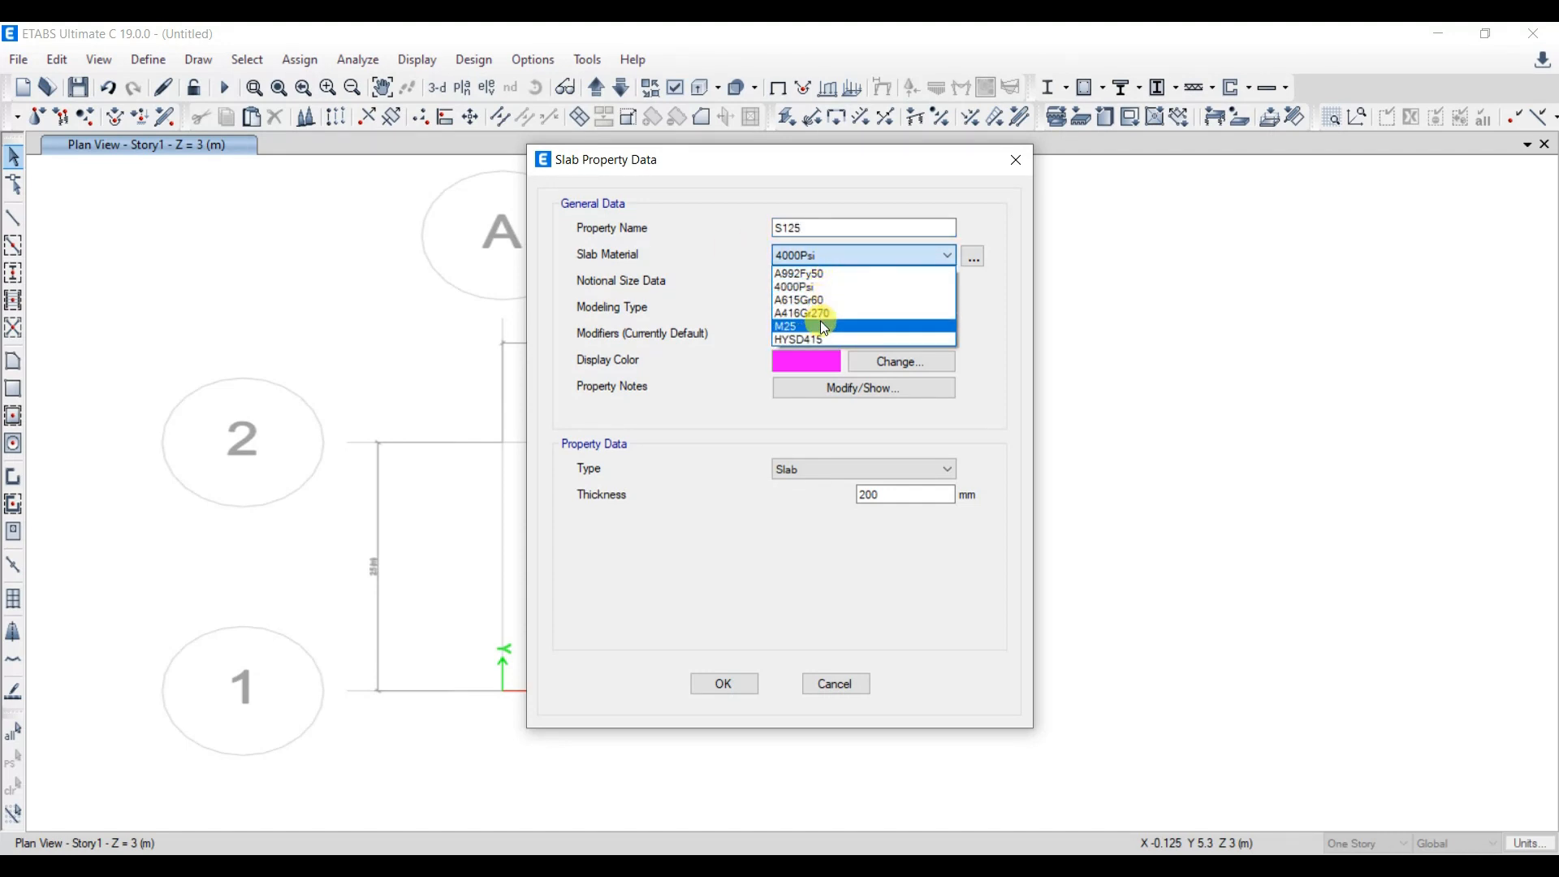
pyautogui.click(820, 324)
pyautogui.click(860, 310)
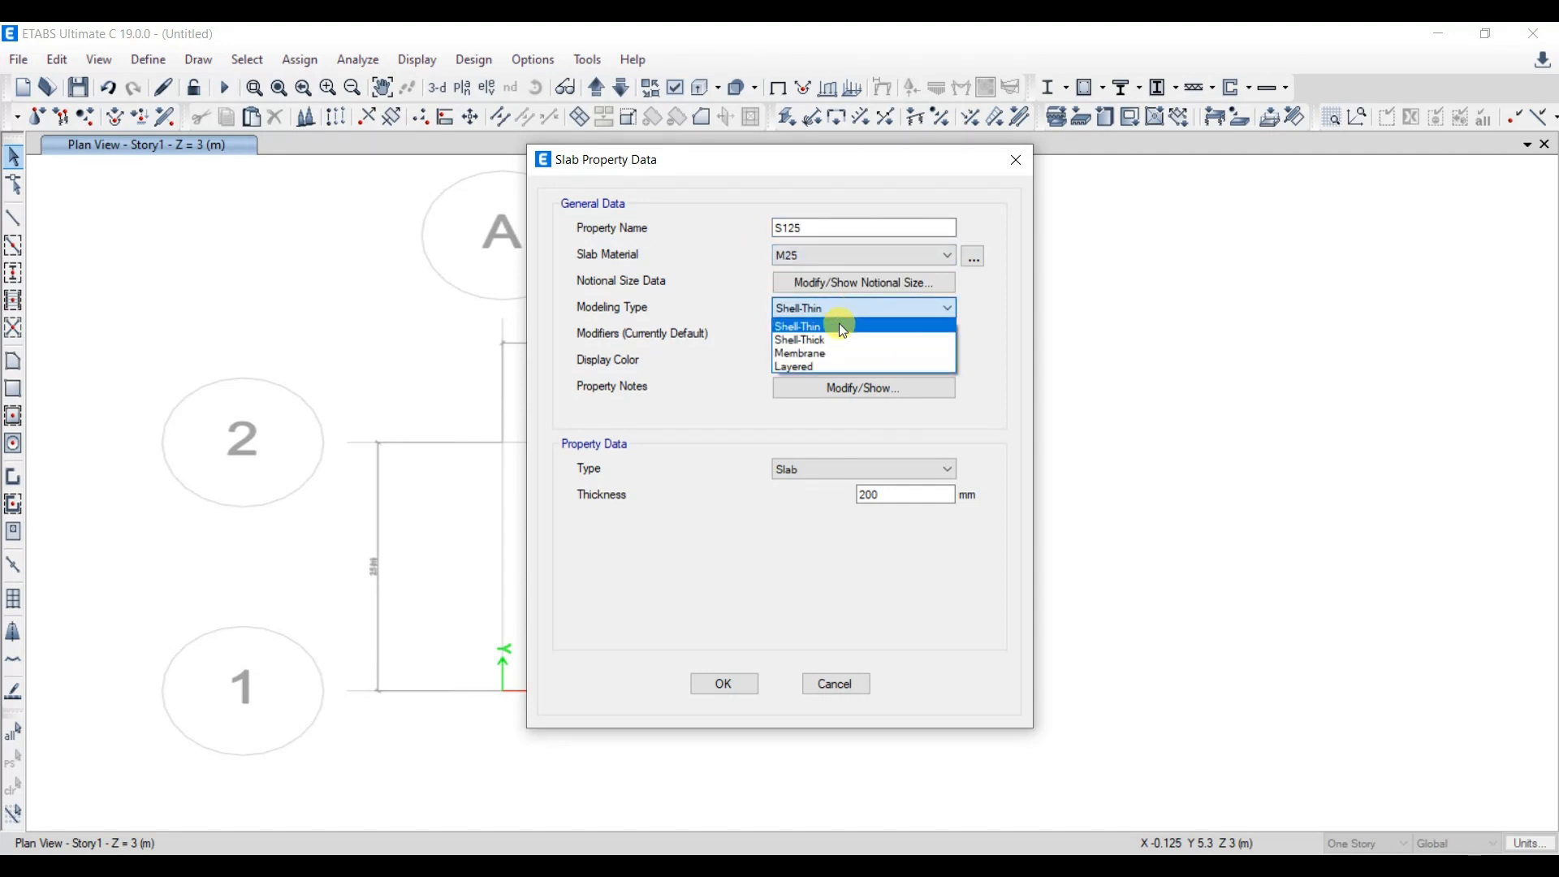
pyautogui.click(843, 326)
# - Set the S125 slab thickness to 125 mm and save the slab property
pyautogui.moveTo(895, 494); pyautogui.dragTo(722, 518)
pyautogui.write('125')
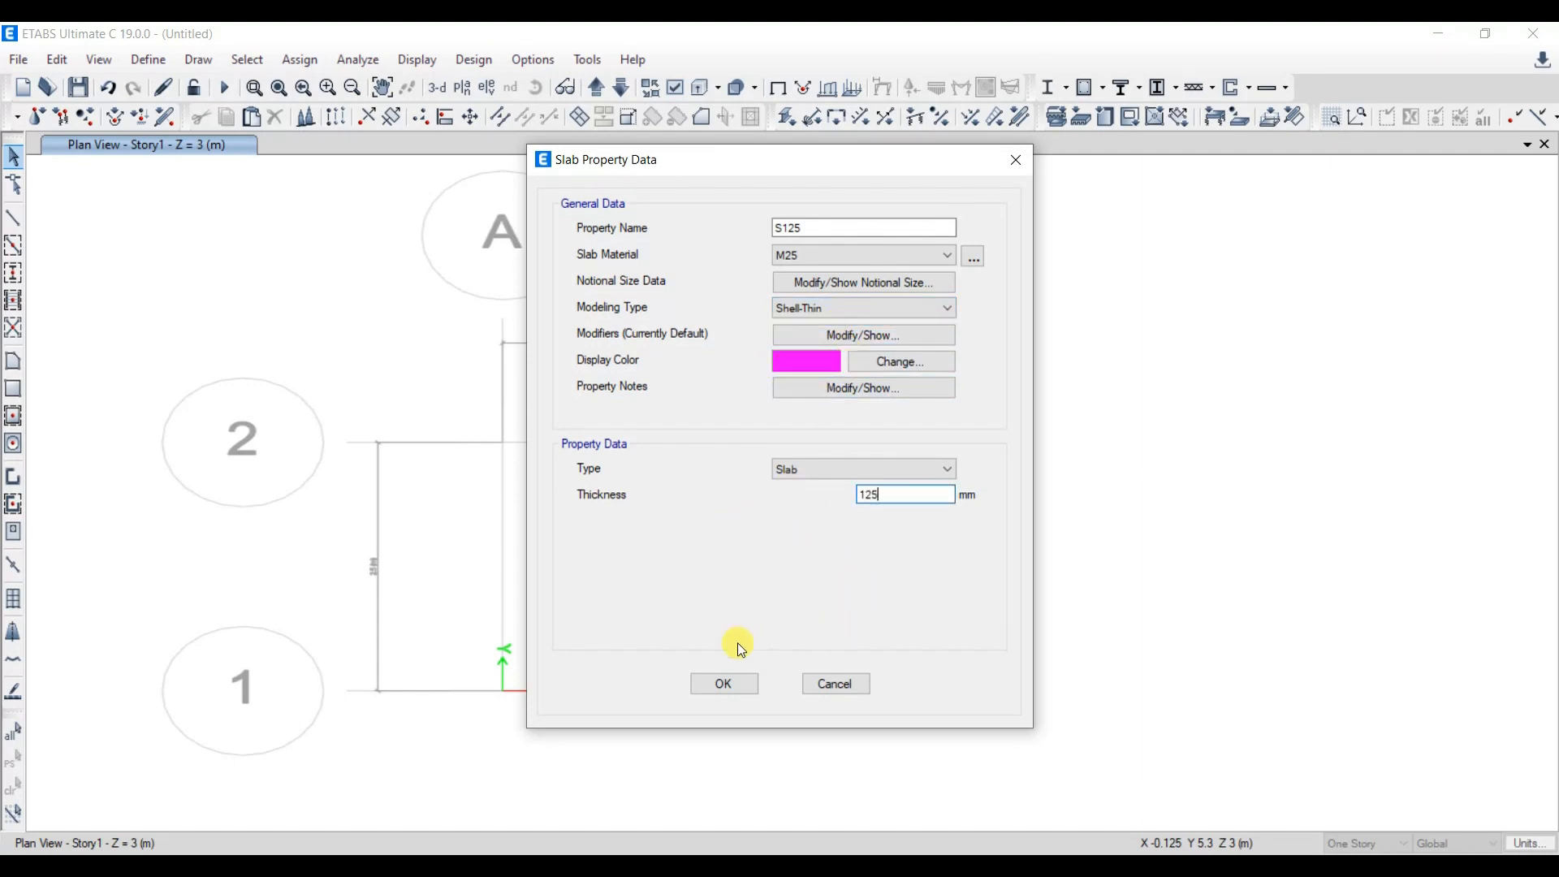
pyautogui.click(734, 689)
pyautogui.click(891, 511)
# - Place C300X300 columns at the four grid intersections in the Story1 plan
pyautogui.moveTo(716, 454); pyautogui.dragTo(710, 432, button='middle')
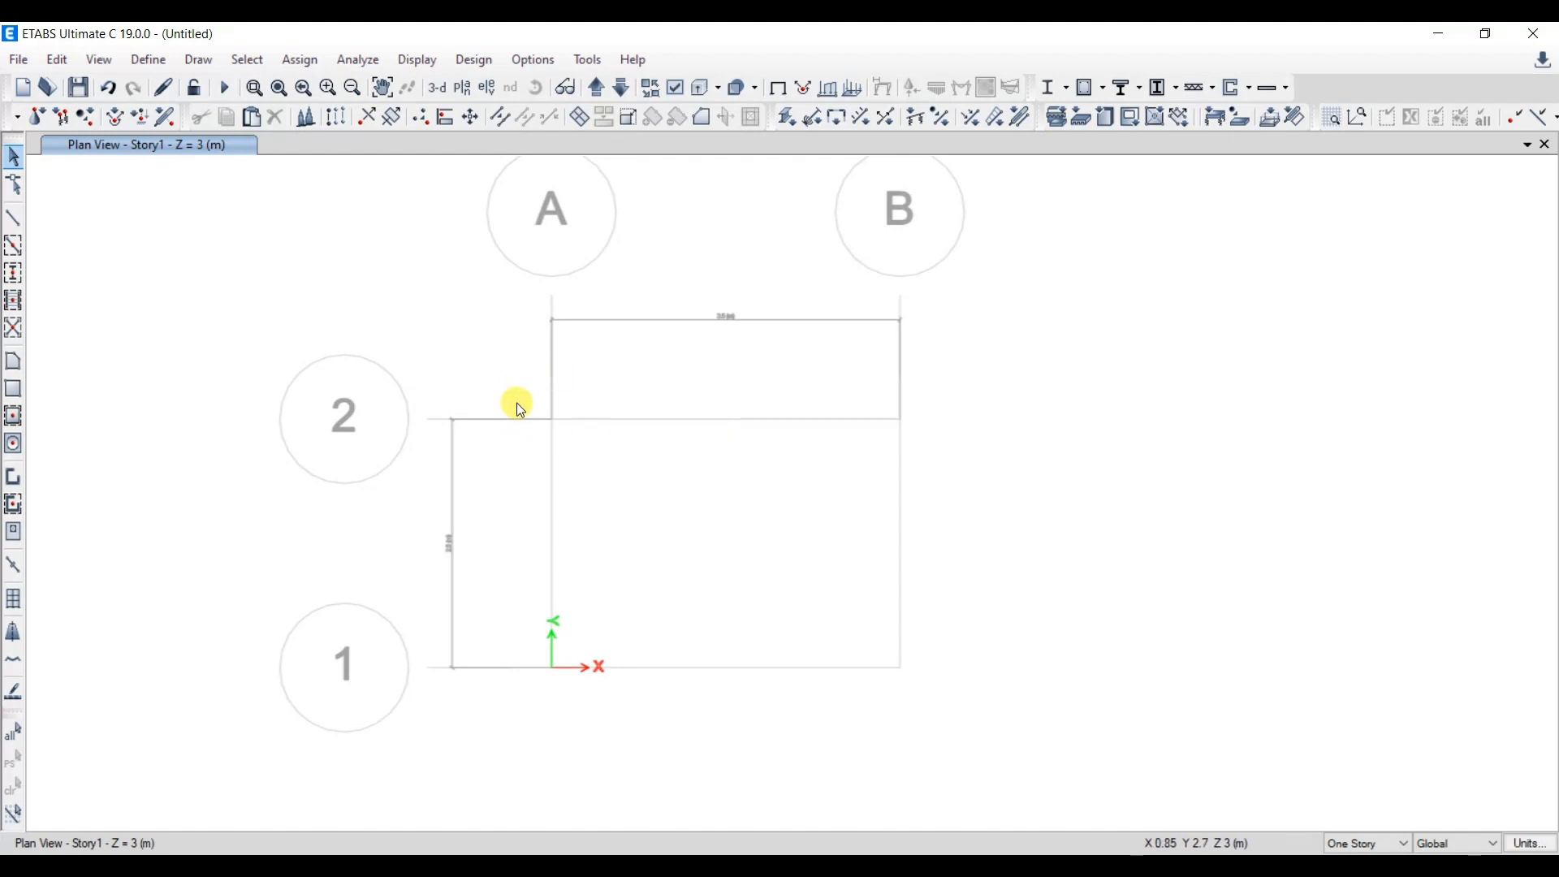
pyautogui.click(17, 277)
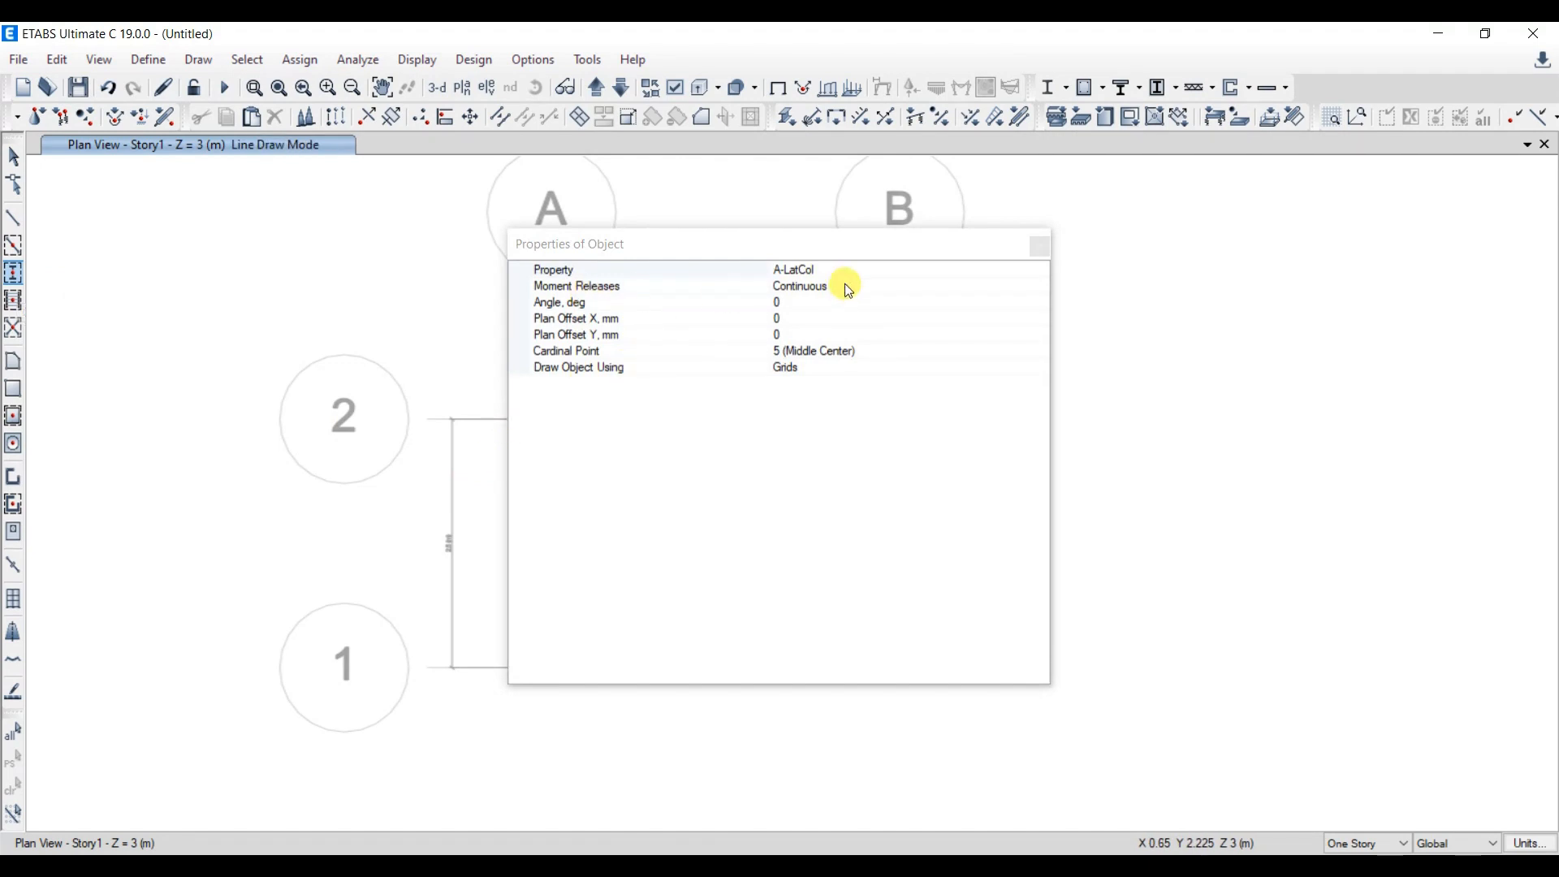
pyautogui.click(841, 287)
pyautogui.click(837, 269)
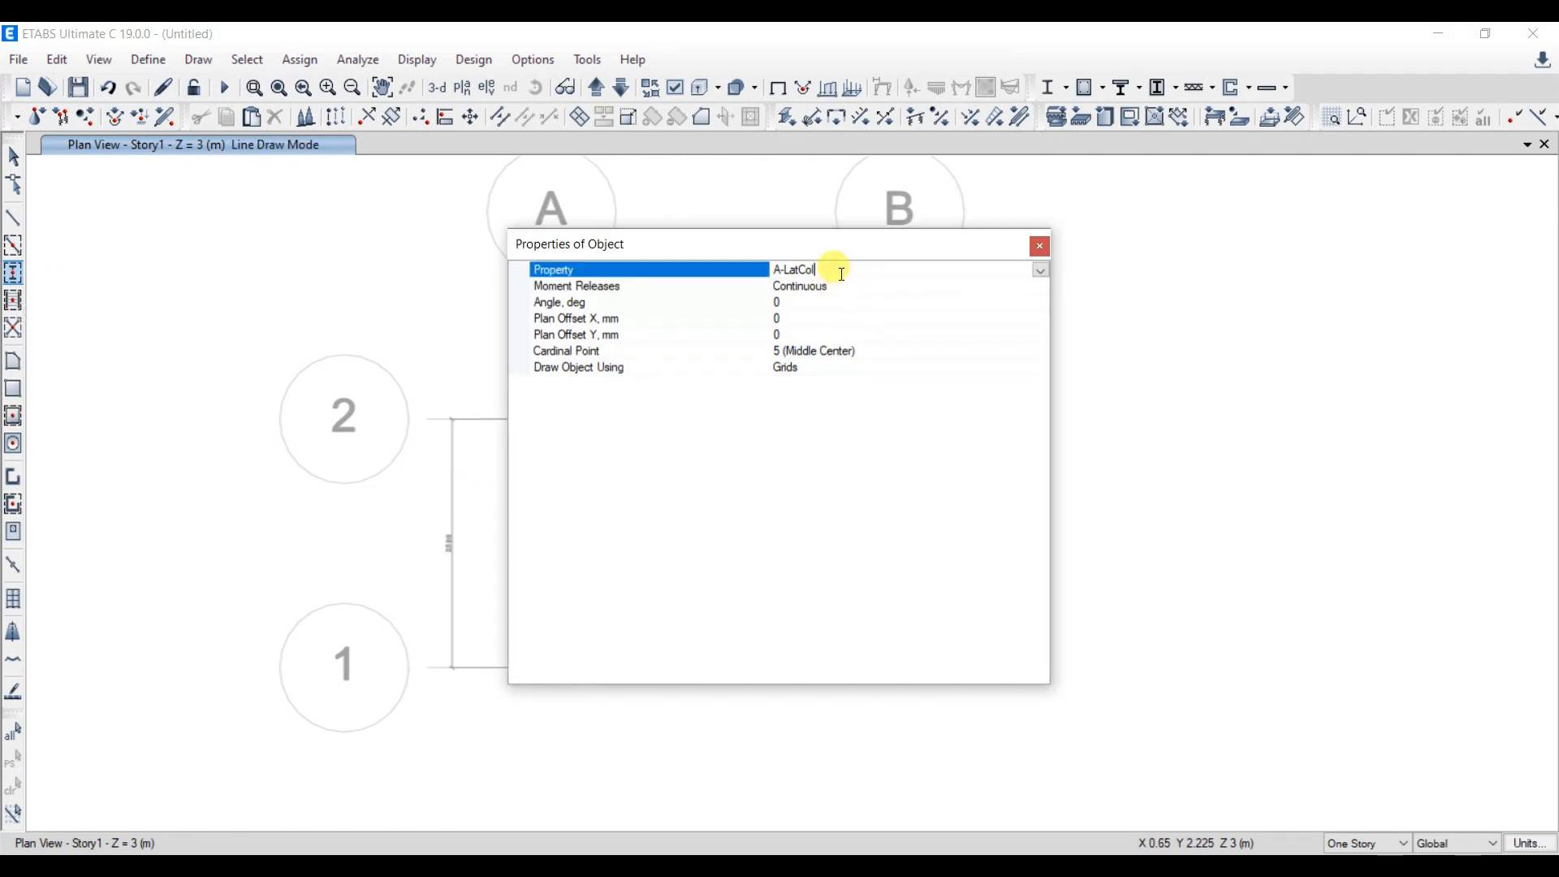
pyautogui.click(1041, 270)
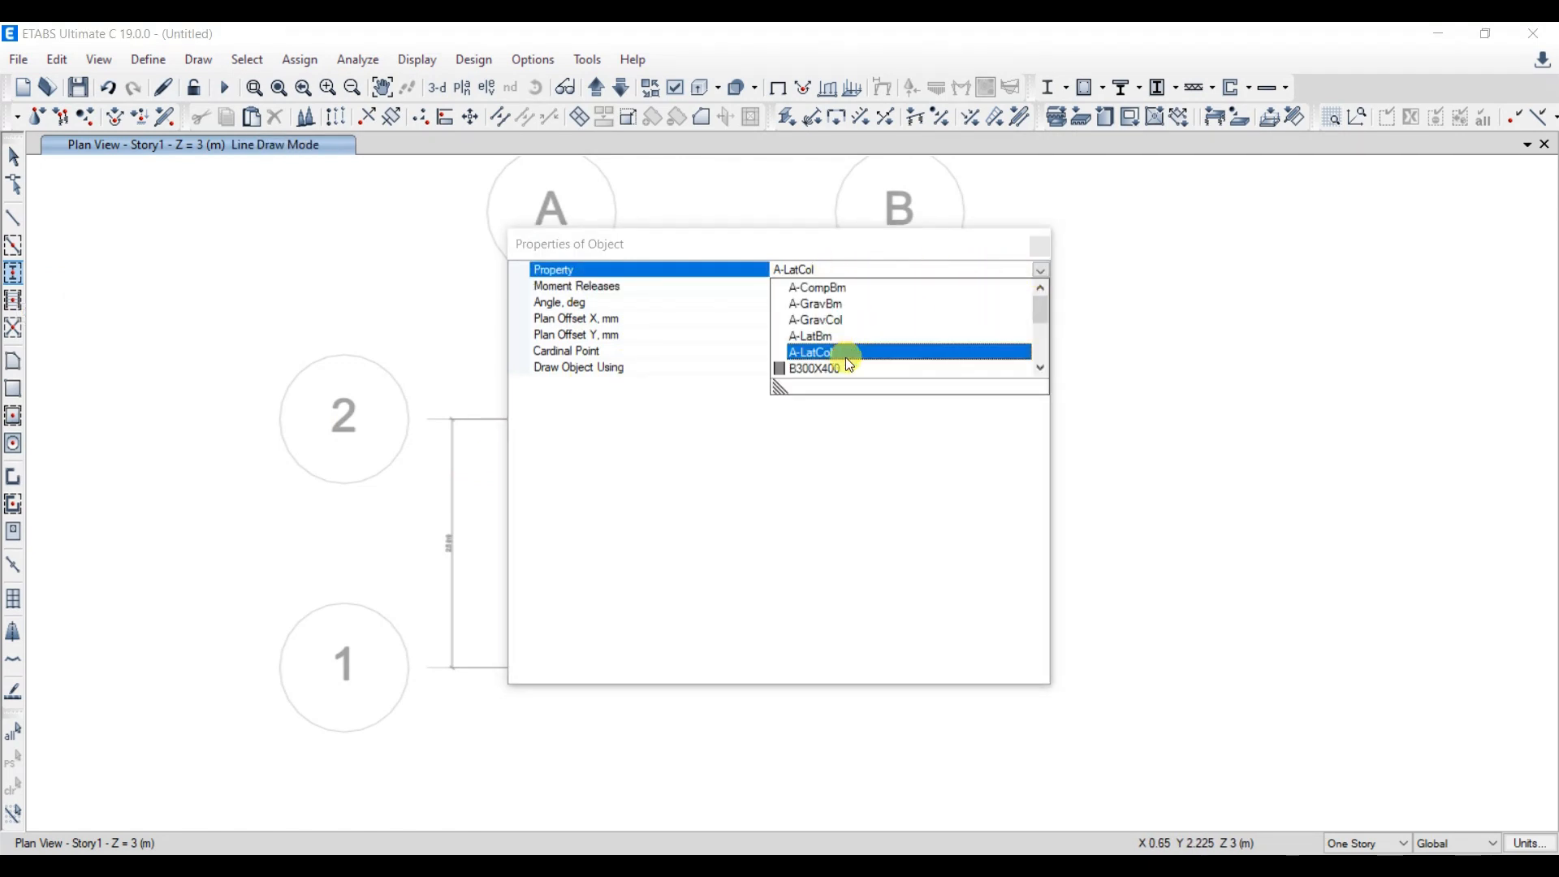
pyautogui.click(835, 244)
pyautogui.moveTo(835, 244); pyautogui.dragTo(1449, 310)
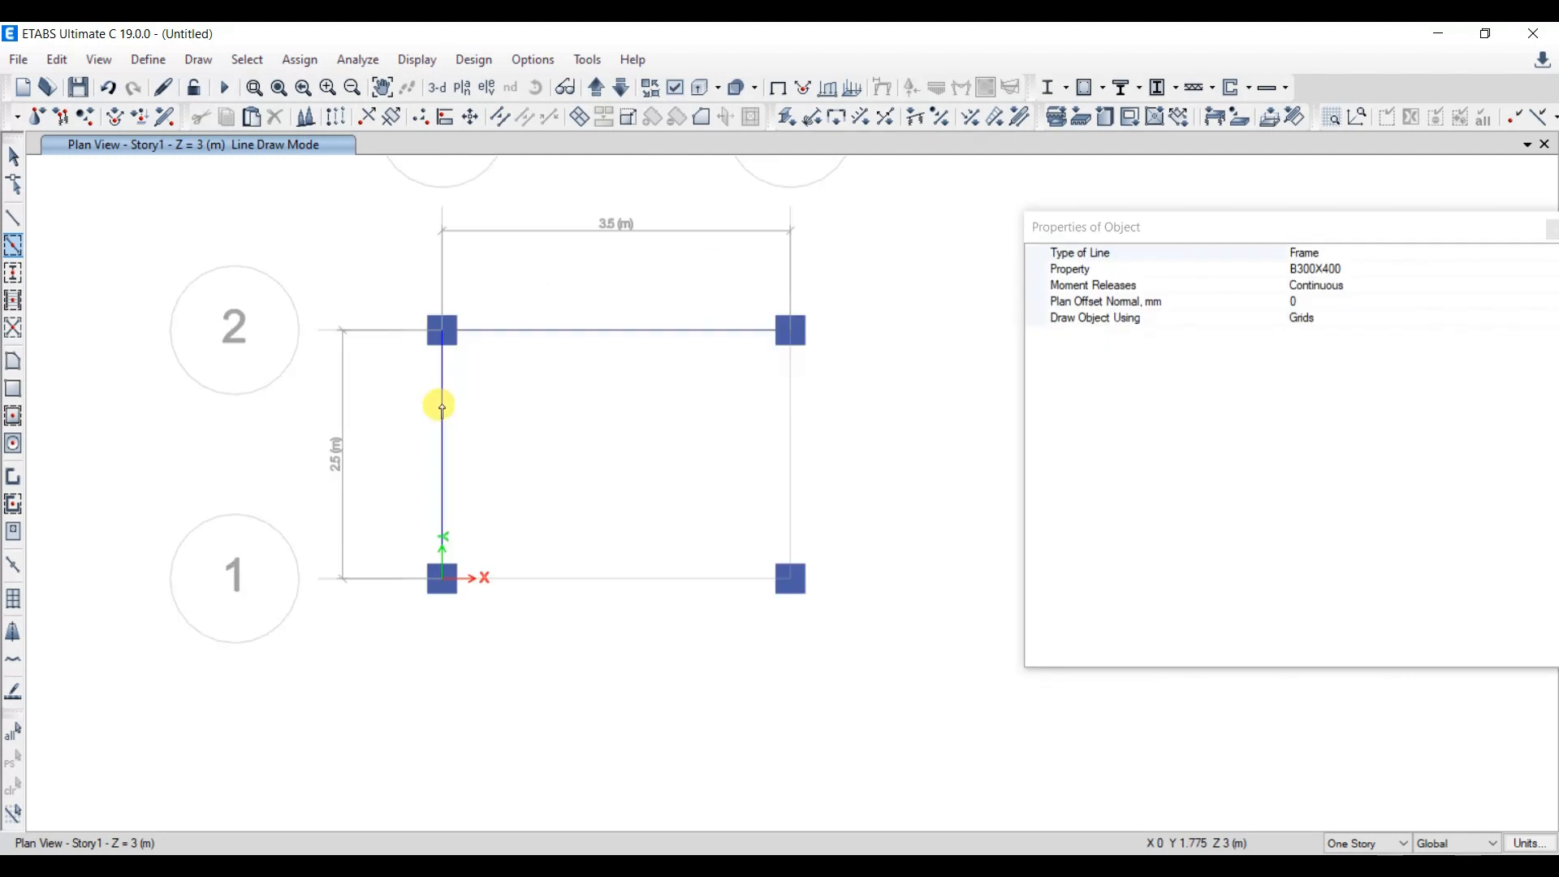
# - Draw B300X400 beams along the four grid lines connecting the columns
pyautogui.click(549, 578)
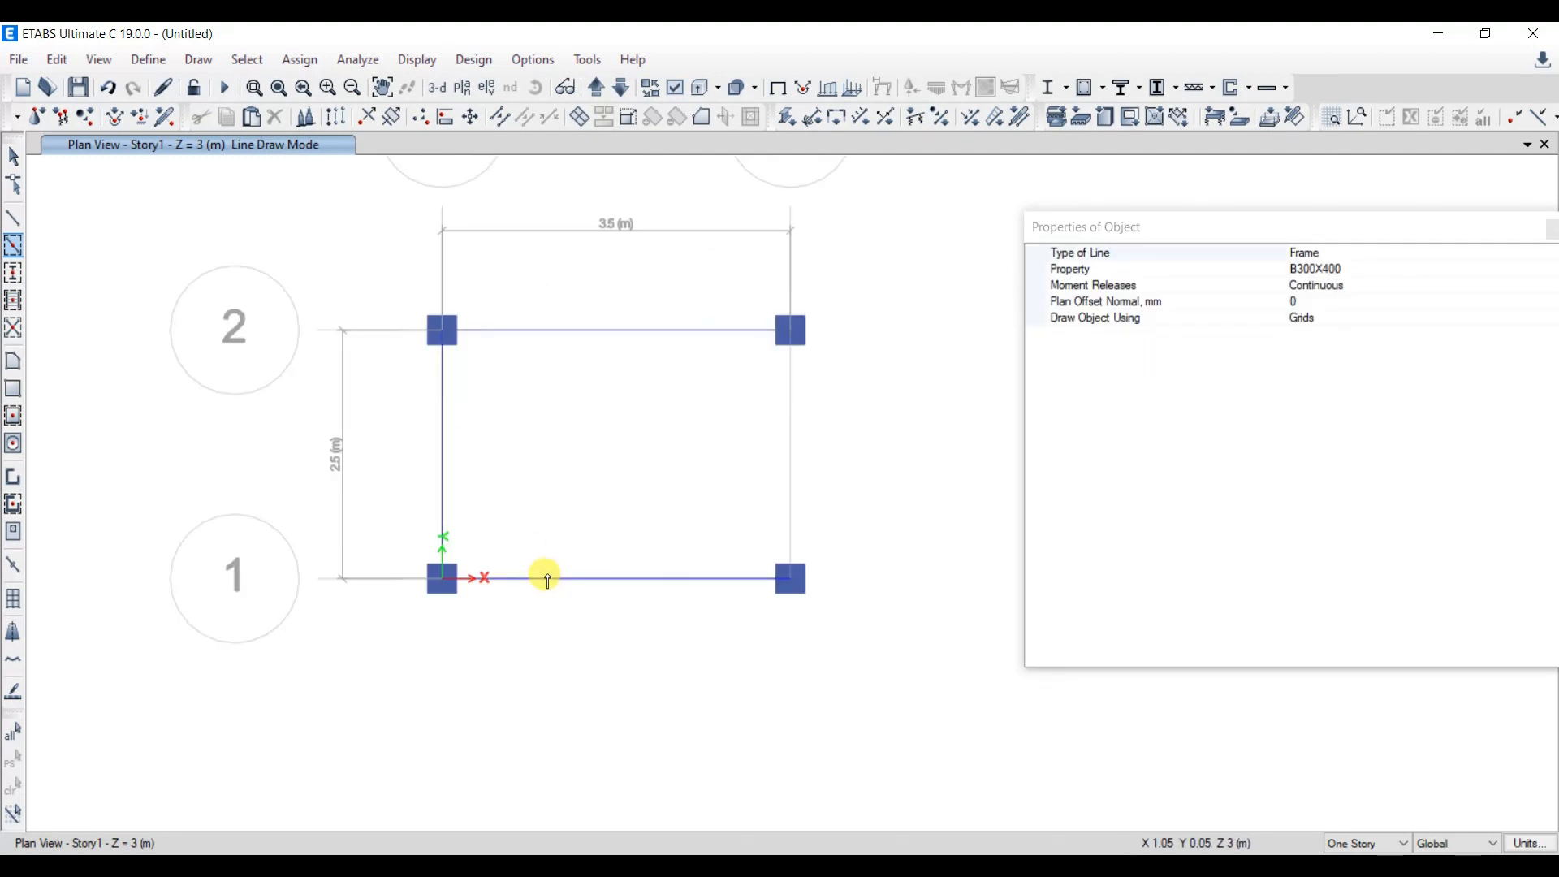
pyautogui.press('Escape')
# - Draw a rectangular S125 slab over the bay from grid intersection A-2 to B-1
pyautogui.click(14, 391)
pyautogui.click(1278, 255)
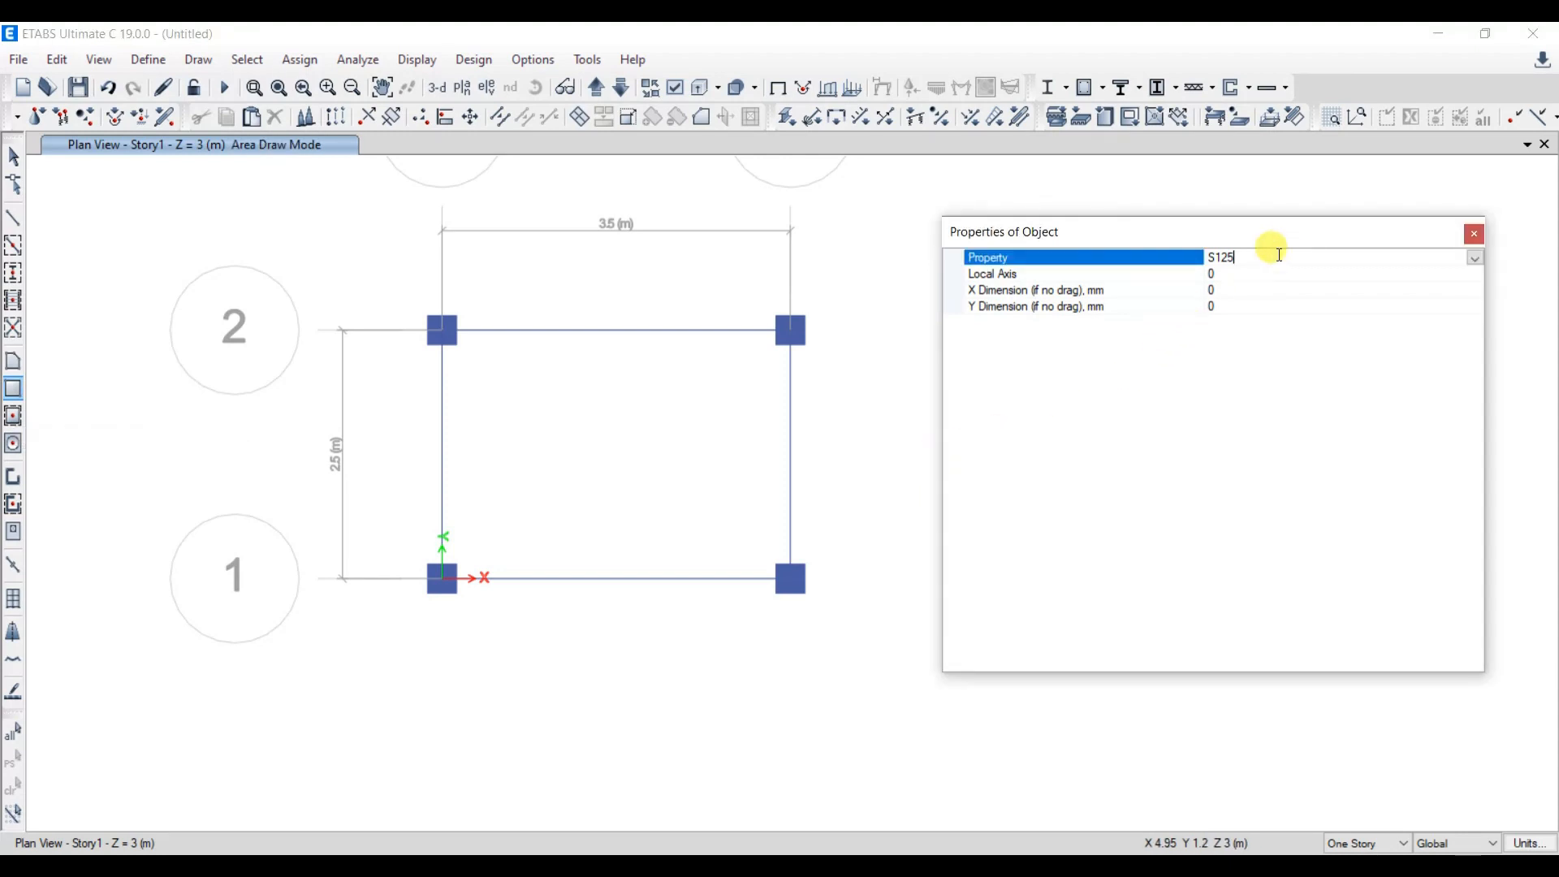
pyautogui.click(443, 330)
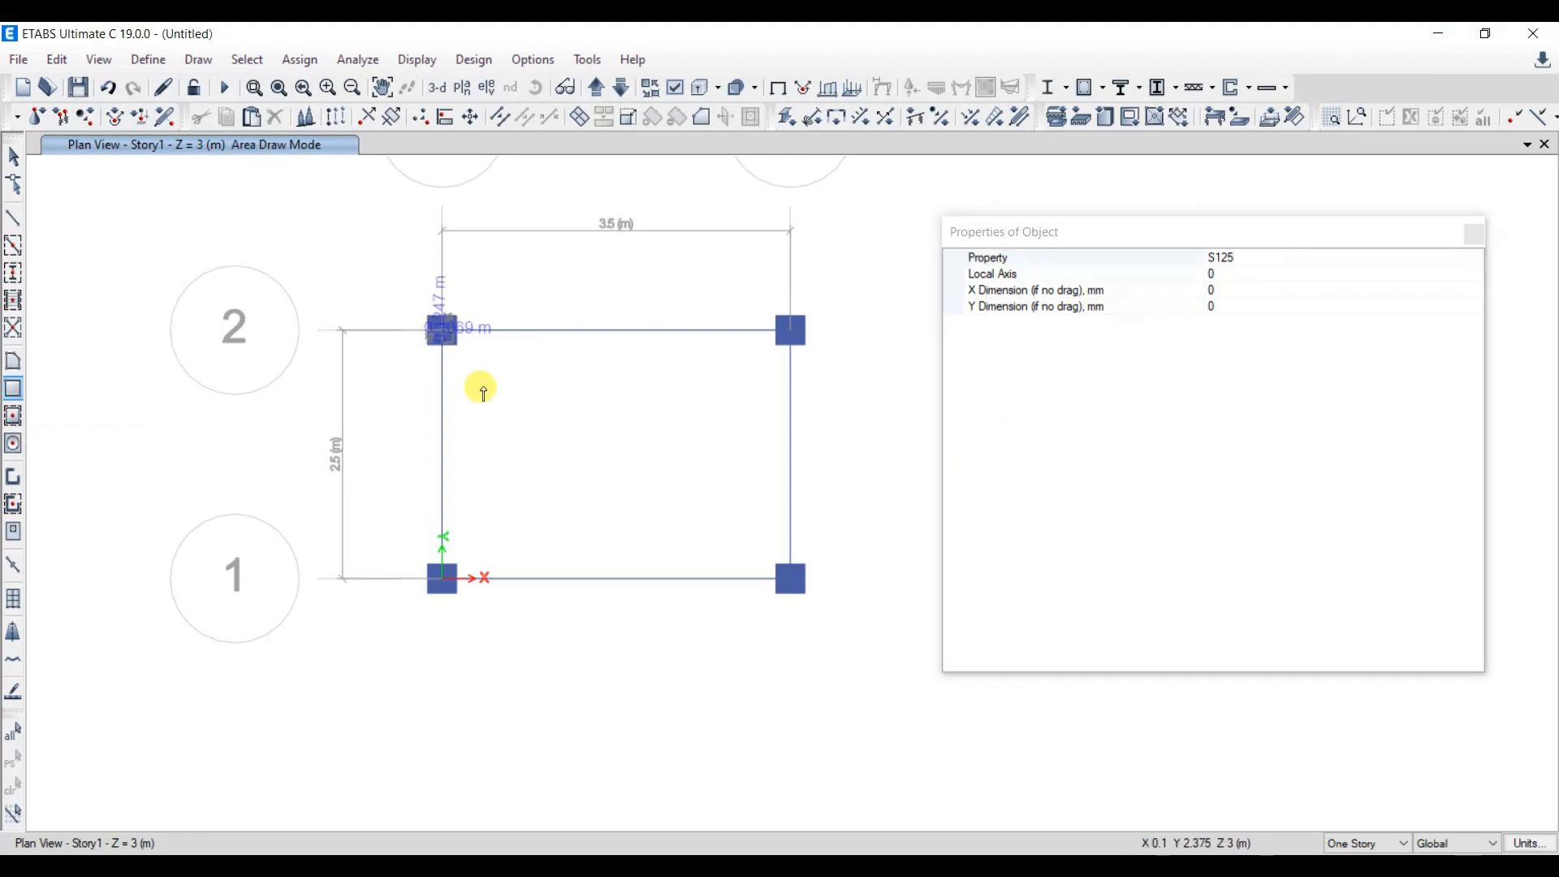
pyautogui.click(791, 579)
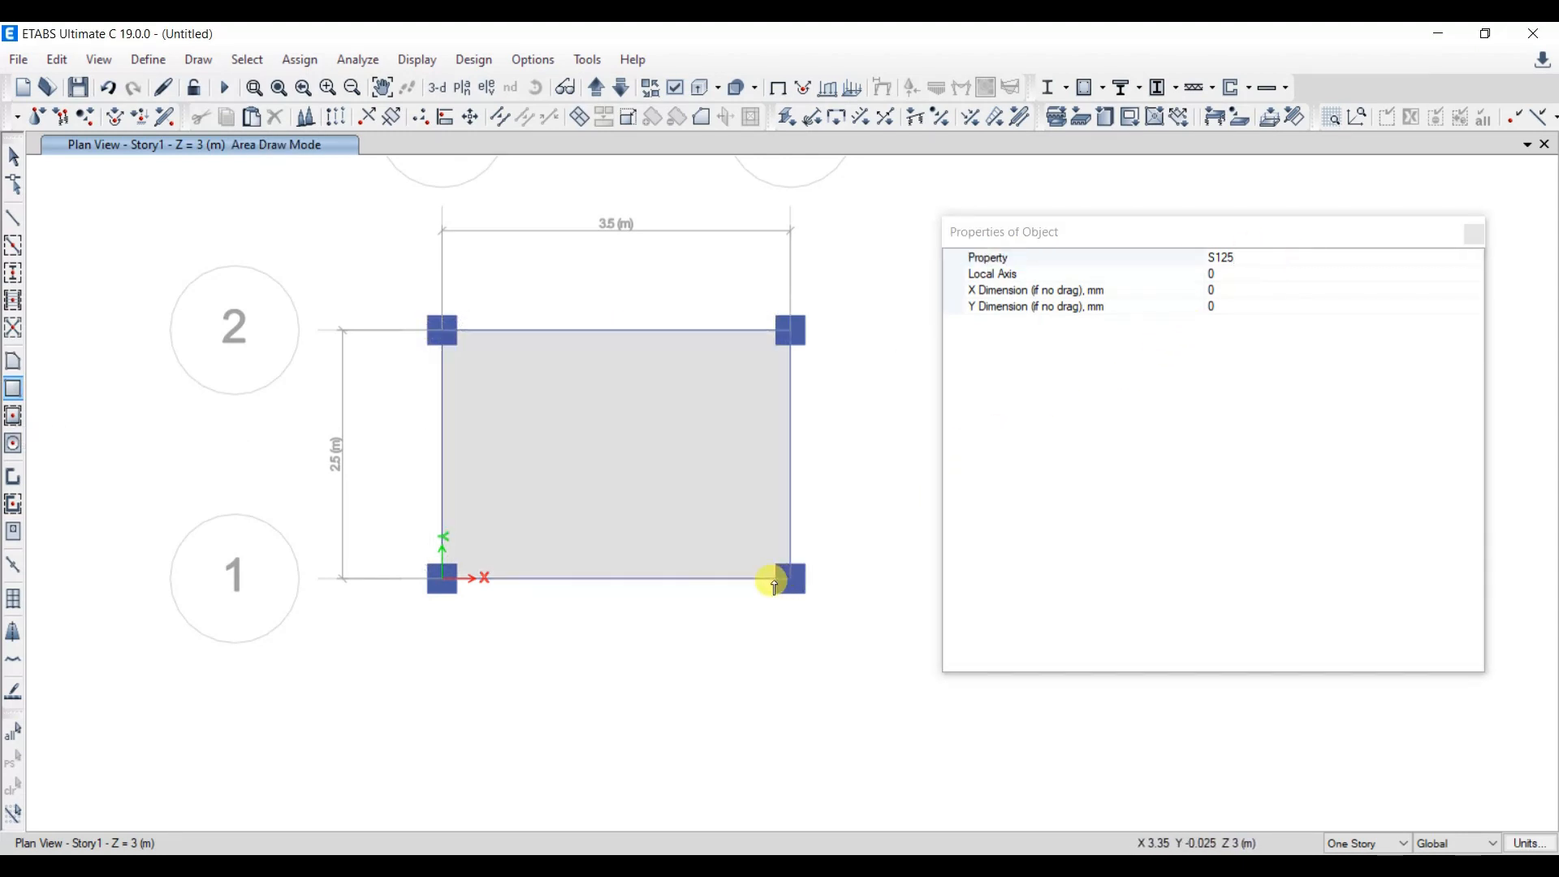
pyautogui.click(1474, 235)
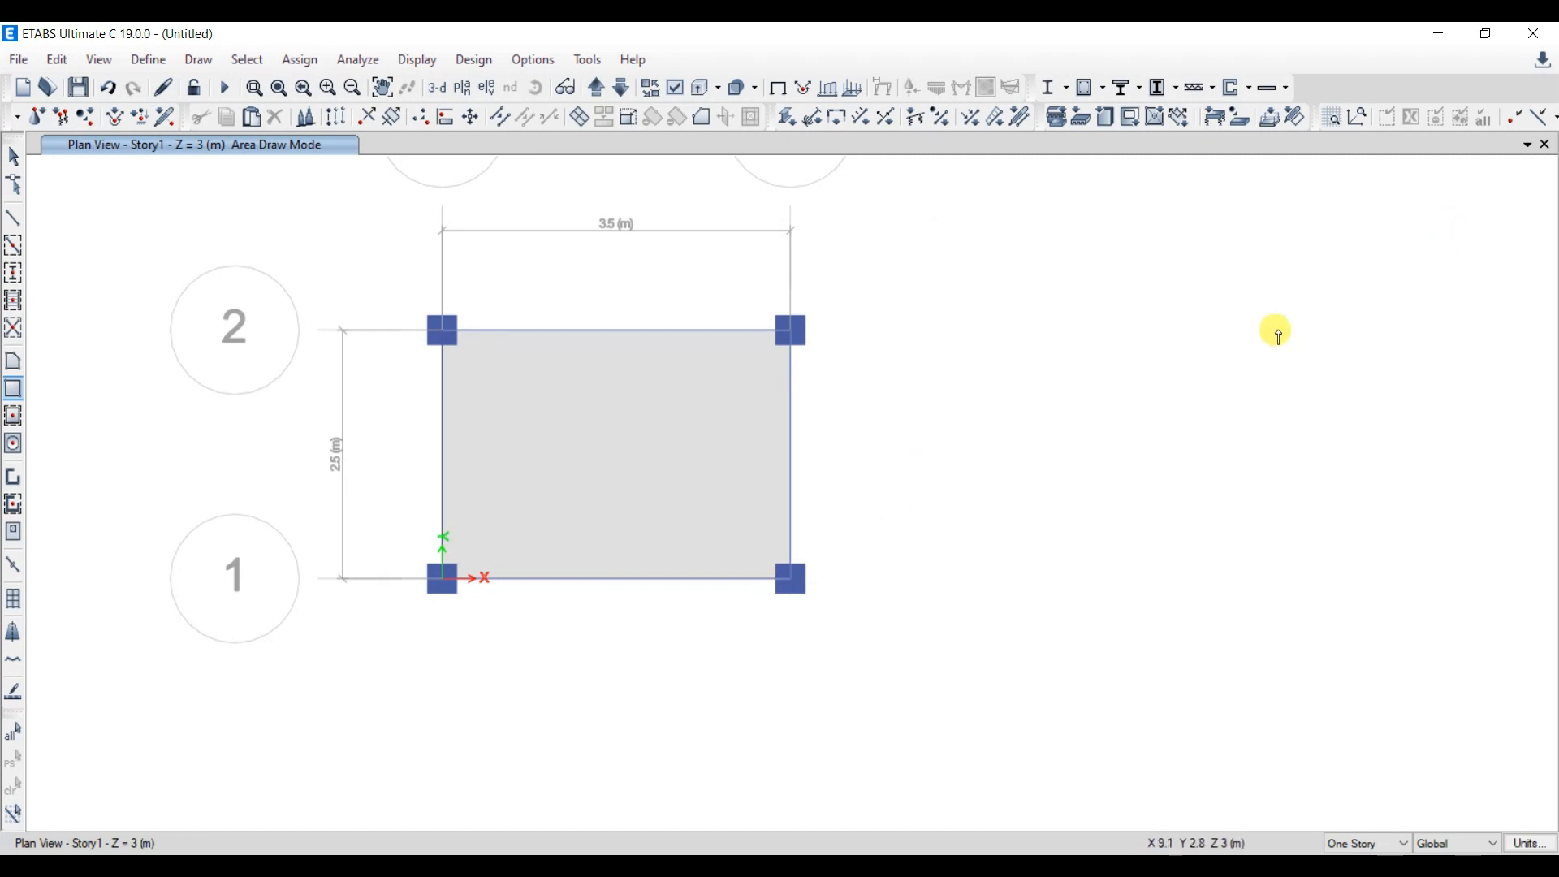
# - Add a load pattern named Floor Finish with type Super Dead
pyautogui.click(134, 61)
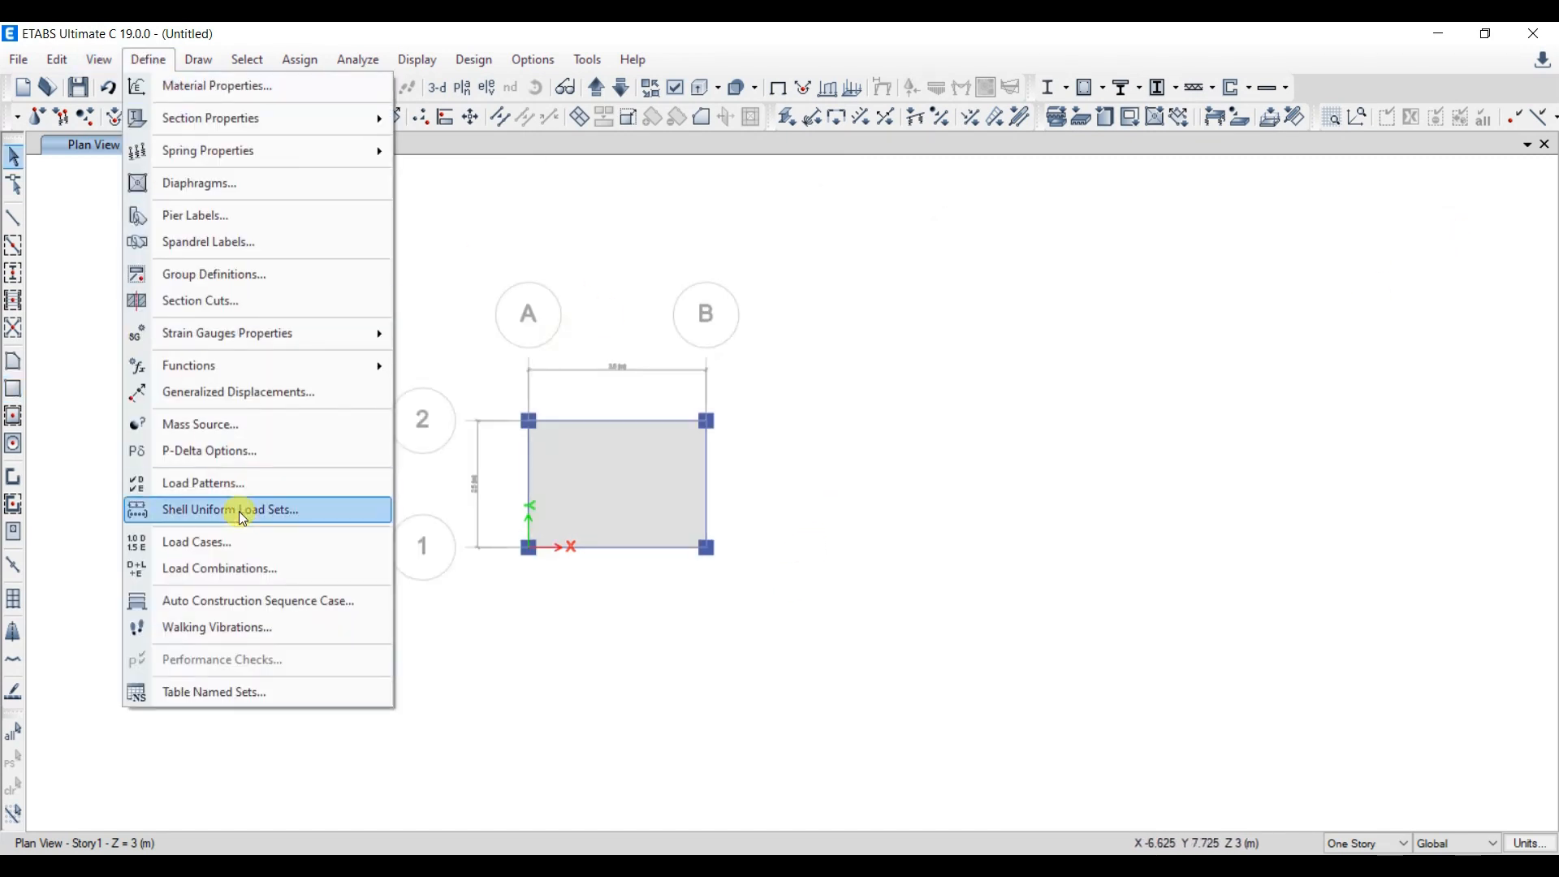
pyautogui.click(241, 485)
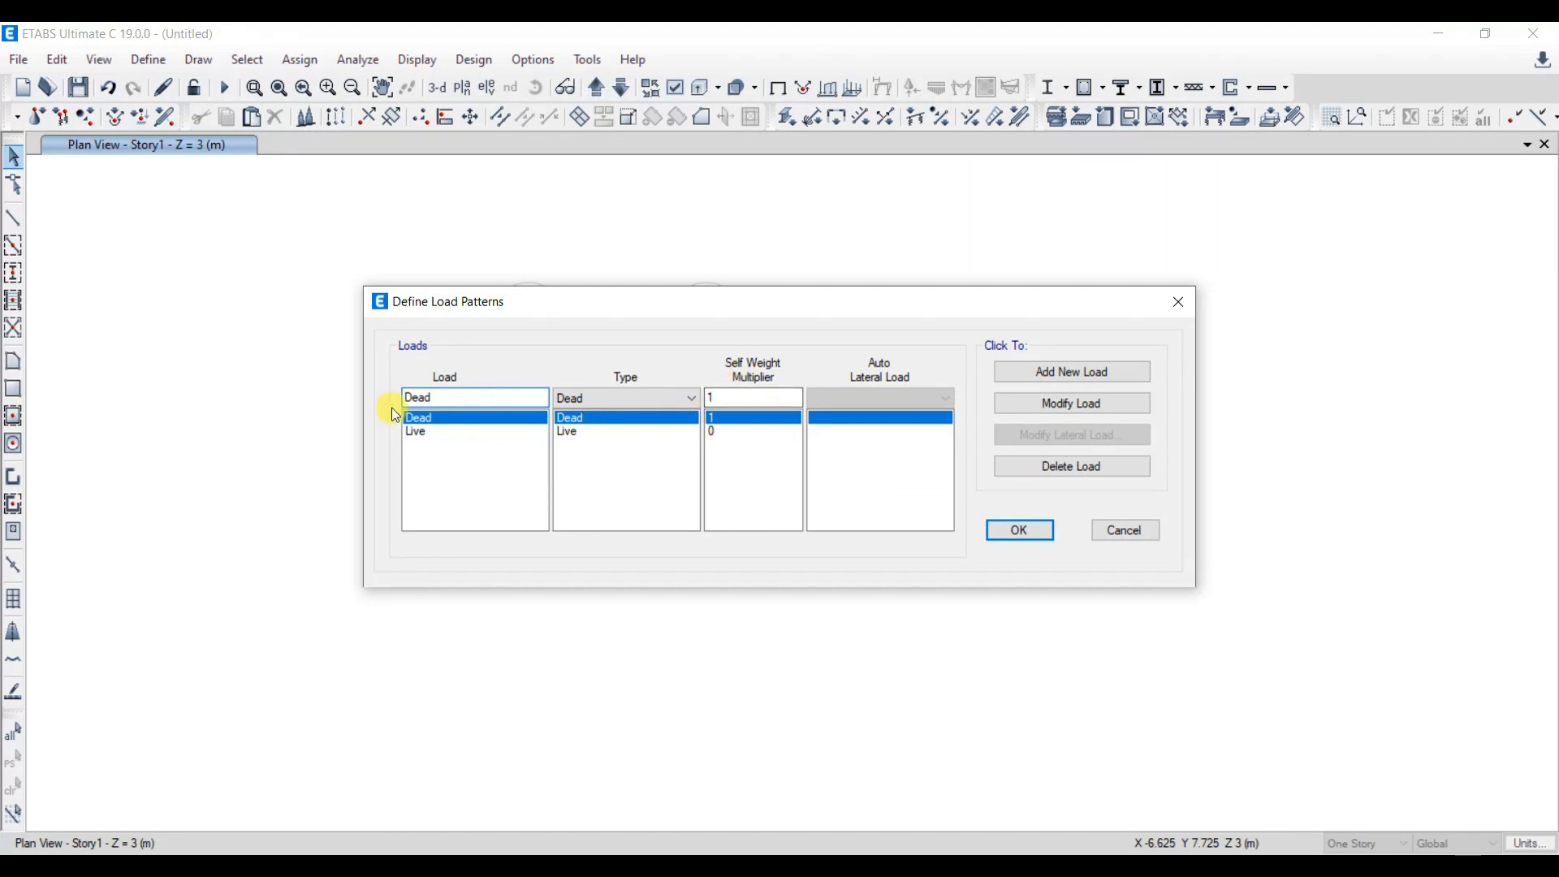
pyautogui.write('Floor Finish')
pyautogui.click(602, 399)
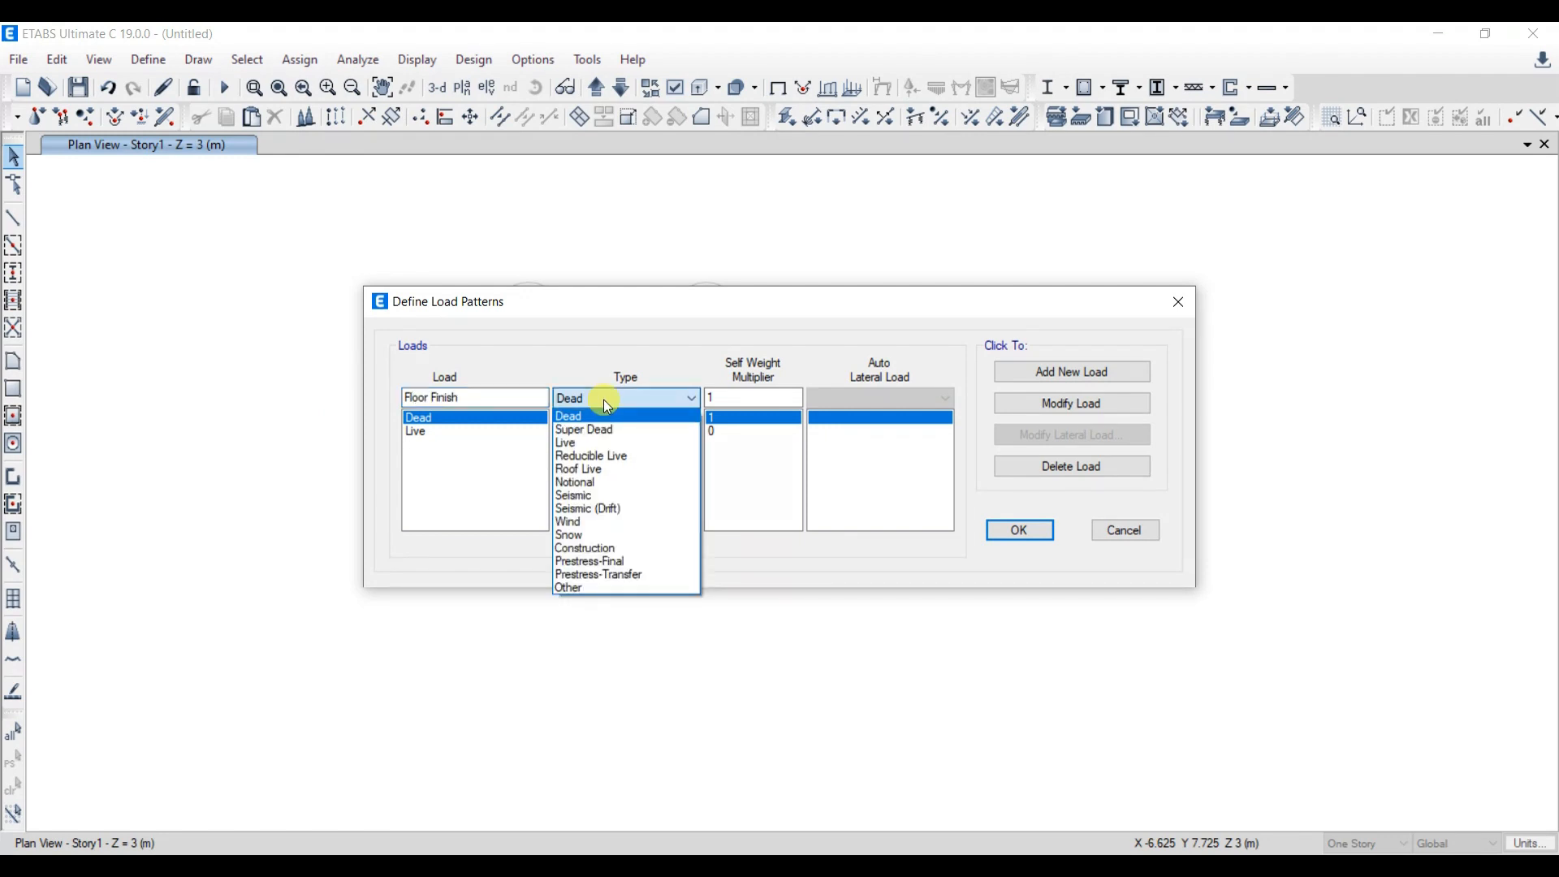
pyautogui.click(604, 427)
pyautogui.click(1122, 374)
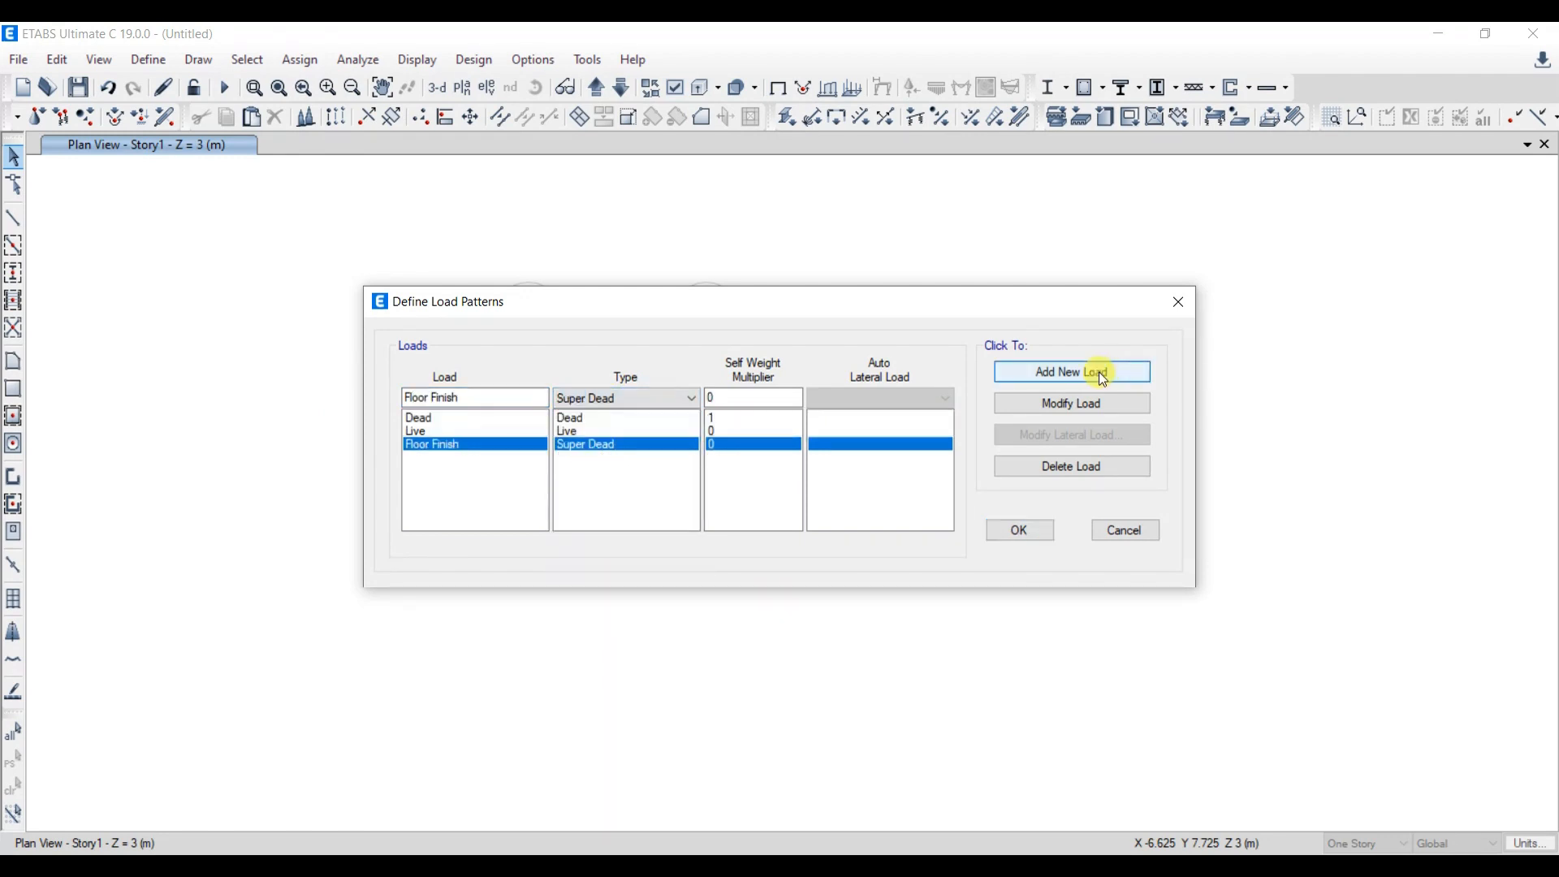
# - Add a Super Dead load pattern named Sunk Load and accept the load patterns
pyautogui.moveTo(465, 397); pyautogui.dragTo(384, 406)
pyautogui.write('Sunk Load')
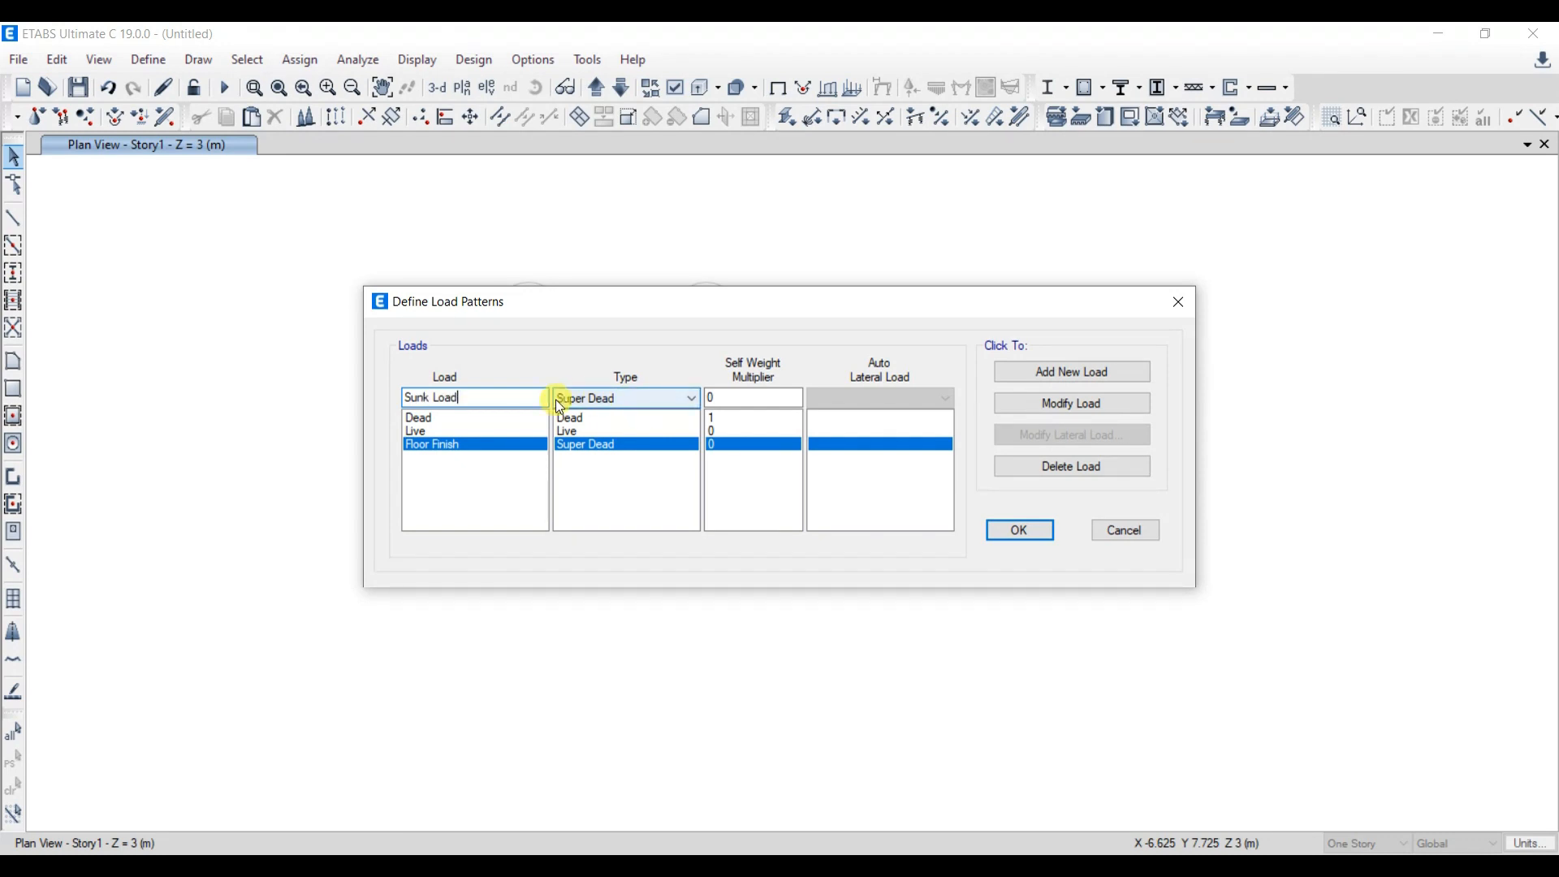
pyautogui.click(1055, 375)
pyautogui.click(599, 512)
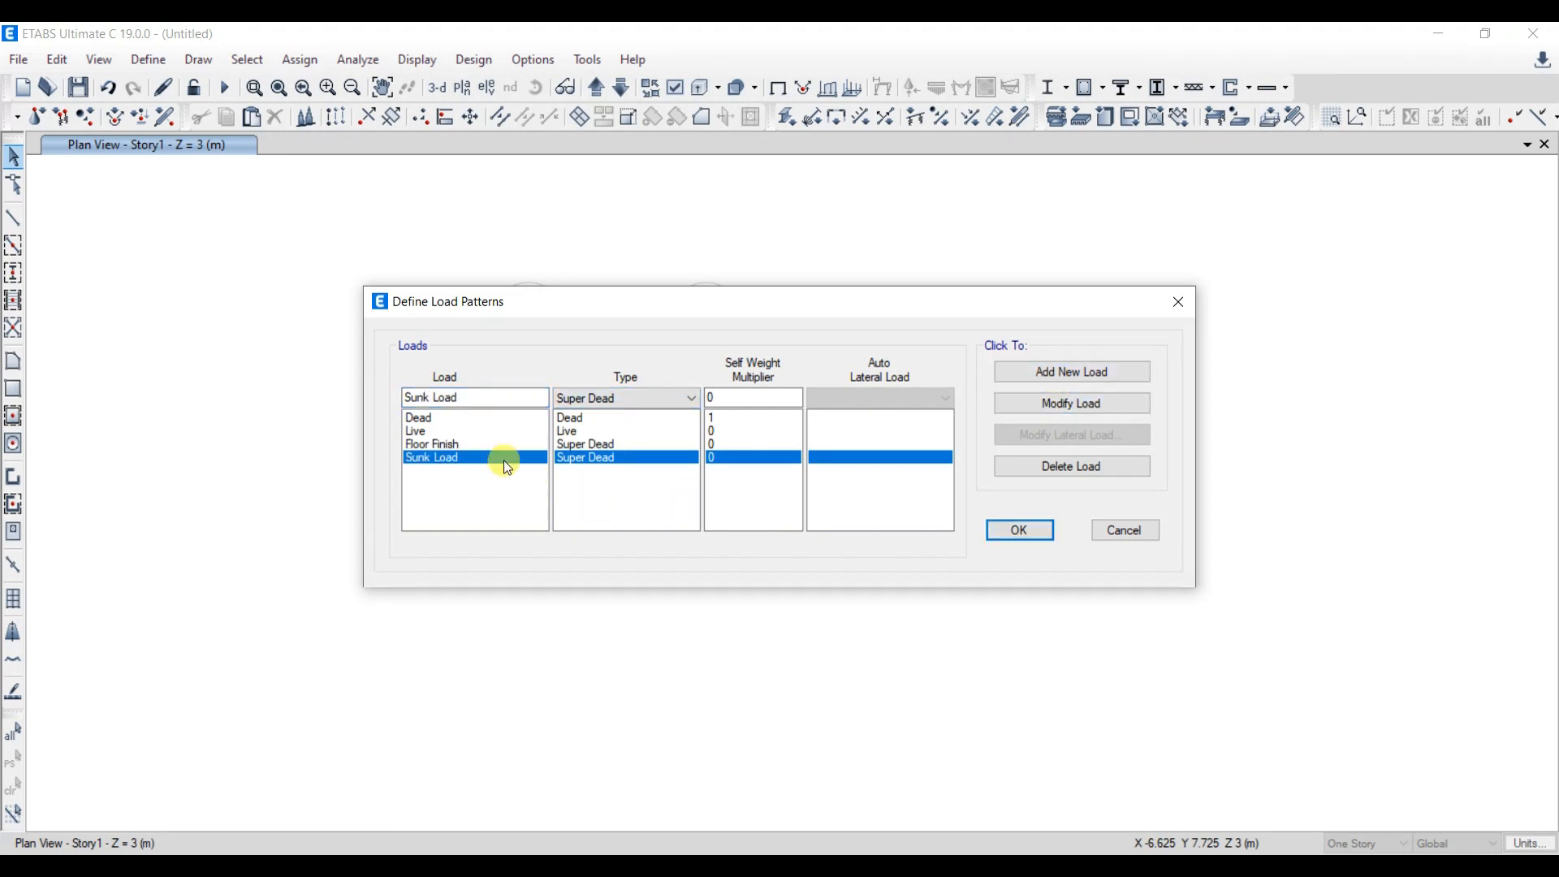
pyautogui.click(419, 432)
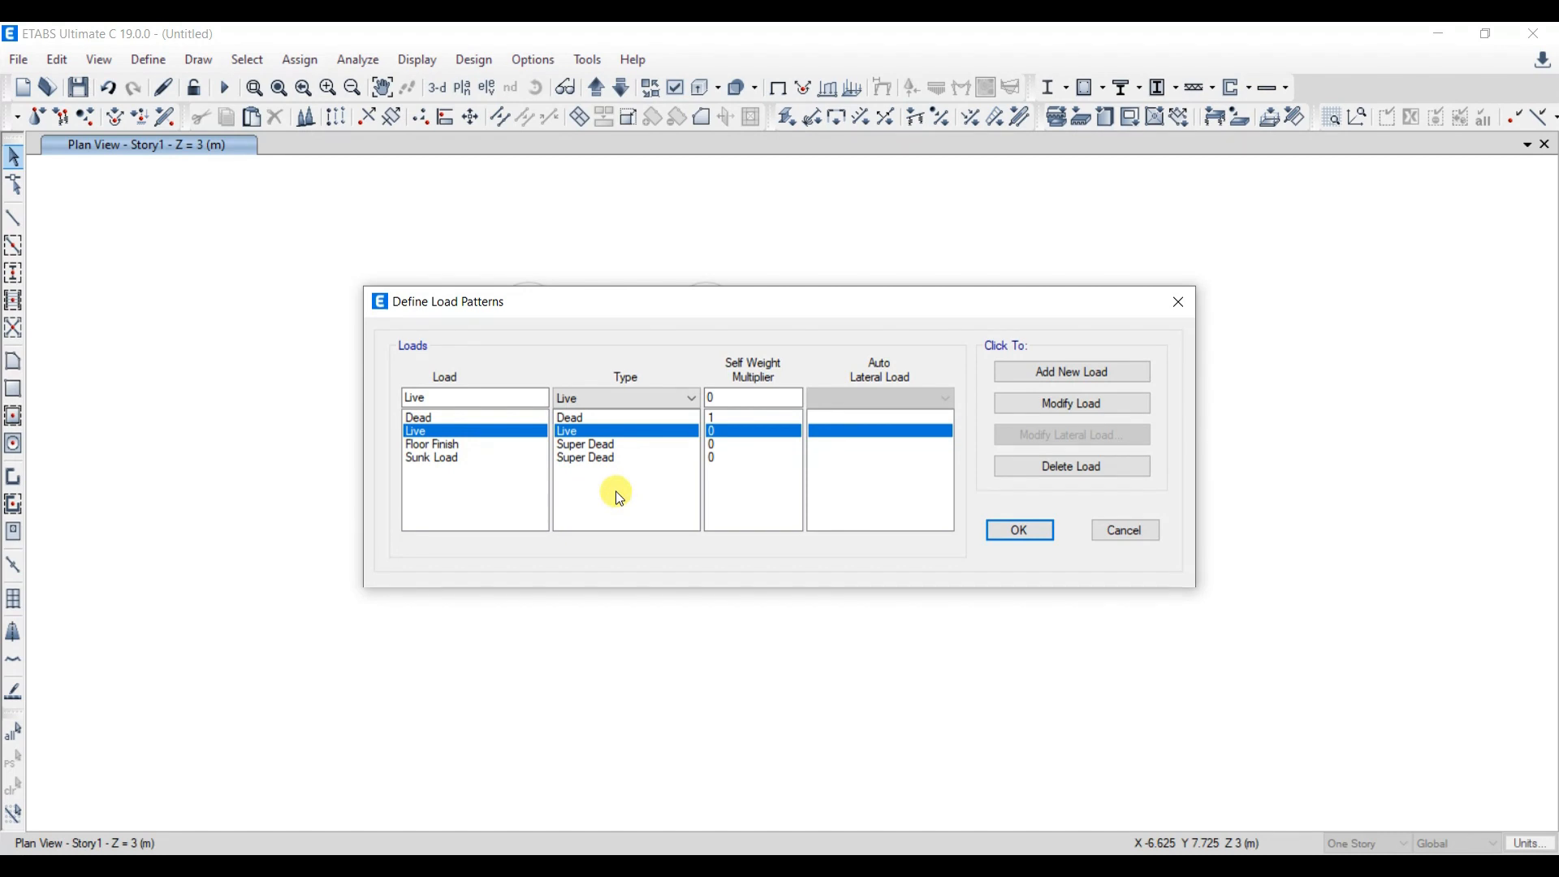
pyautogui.click(1021, 531)
# - Create a load combination named DL+LL containing Dead and Floor Finish with scale factor 1
pyautogui.click(149, 60)
pyautogui.click(254, 565)
pyautogui.click(849, 359)
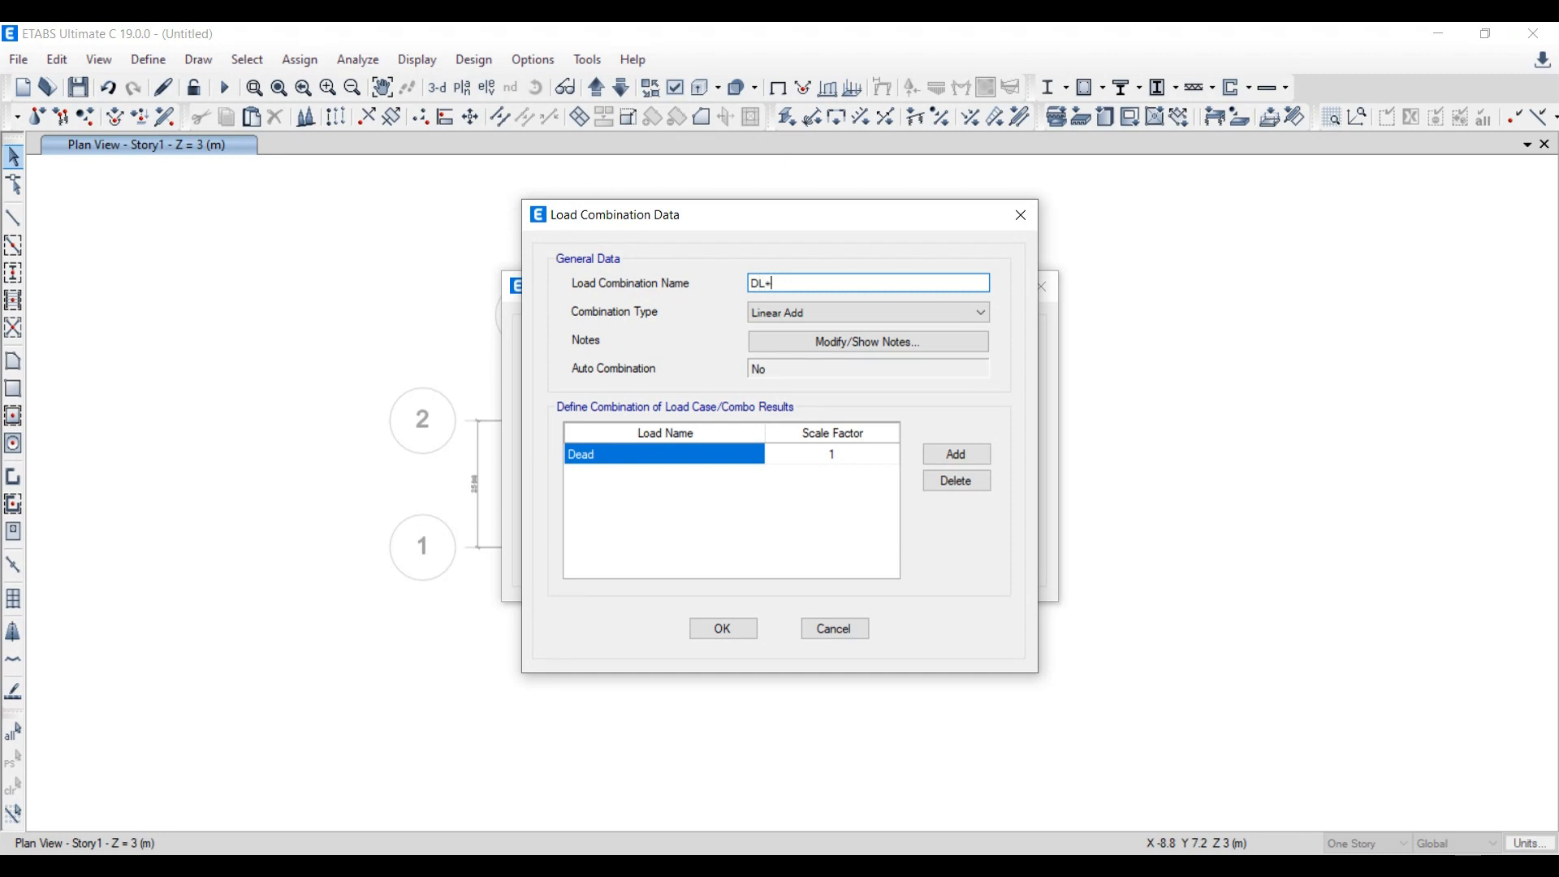
pyautogui.click(955, 455)
pyautogui.click(755, 475)
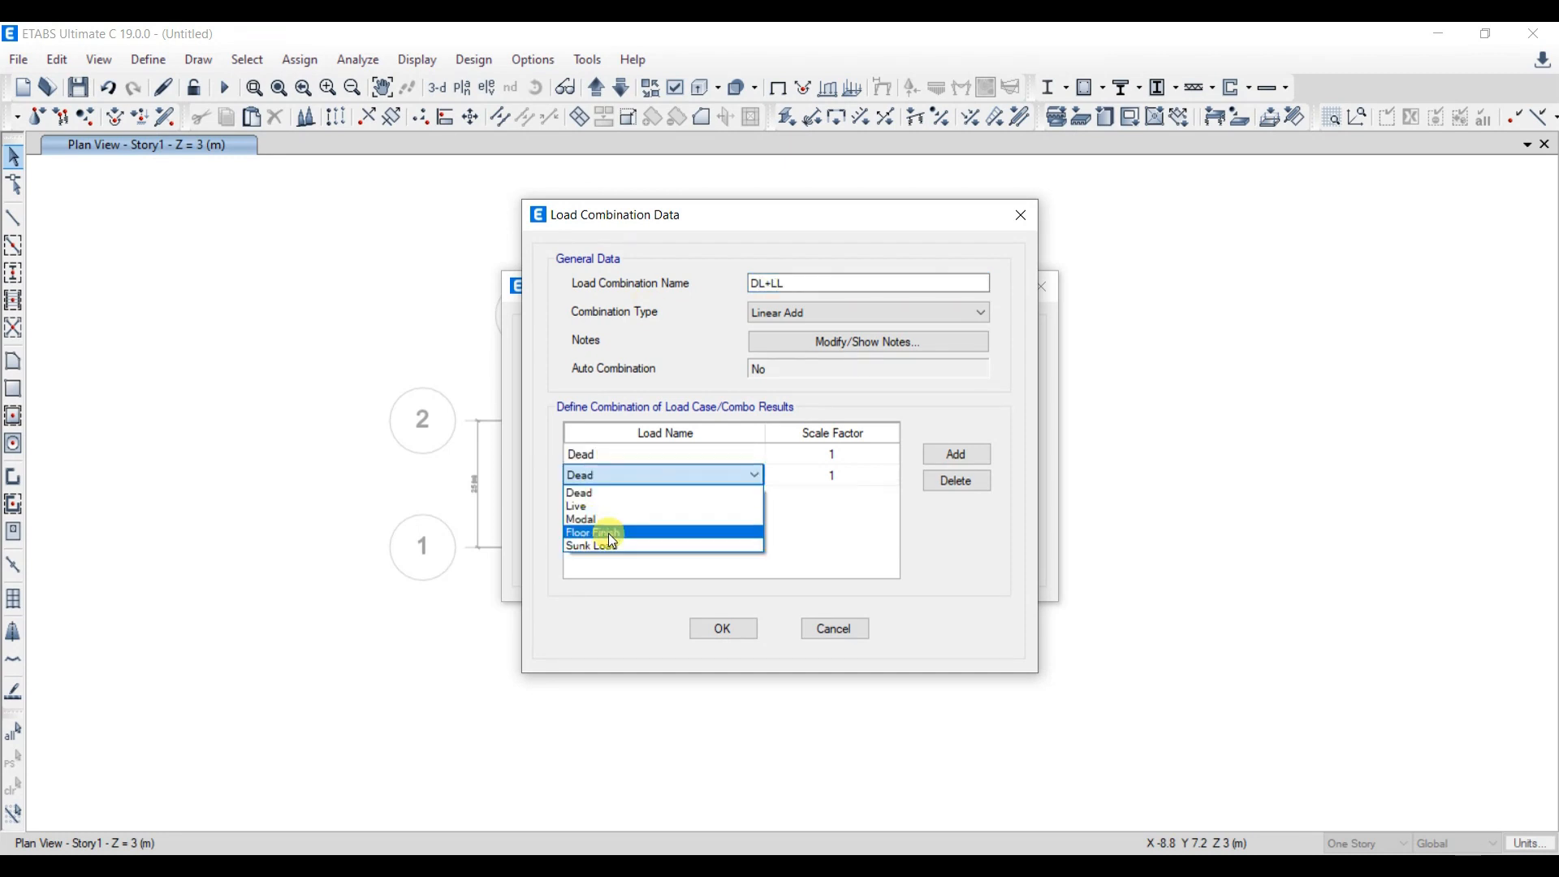
pyautogui.click(609, 534)
# - Add Sunk Load and Live with scale factor 1 to the DL+LL combination and save it
pyautogui.click(950, 459)
pyautogui.click(755, 496)
pyautogui.click(617, 567)
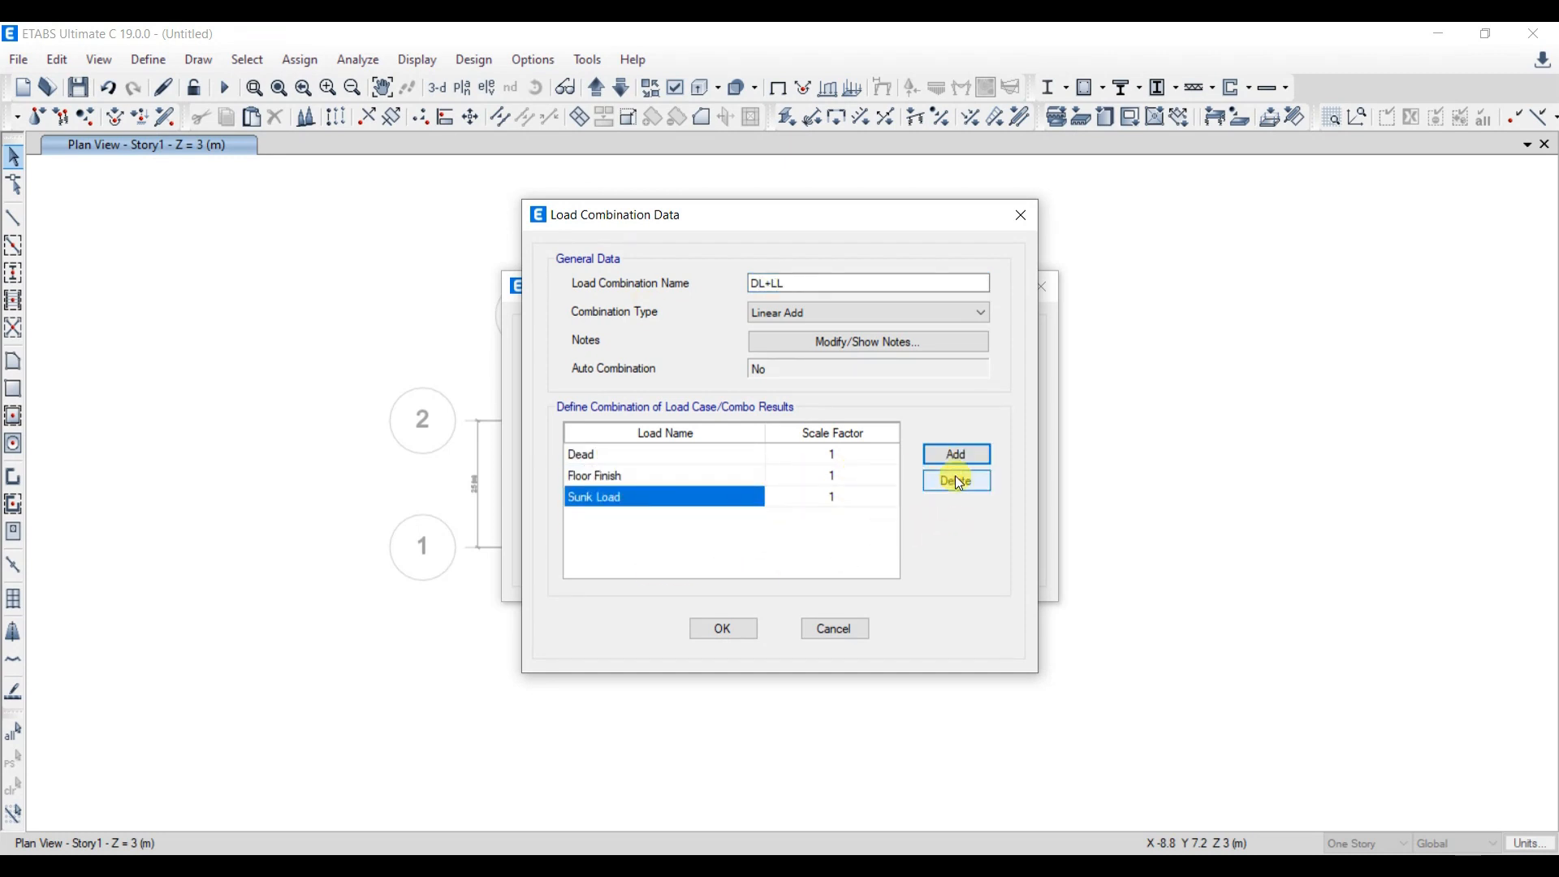
pyautogui.click(956, 455)
pyautogui.click(696, 528)
pyautogui.click(682, 557)
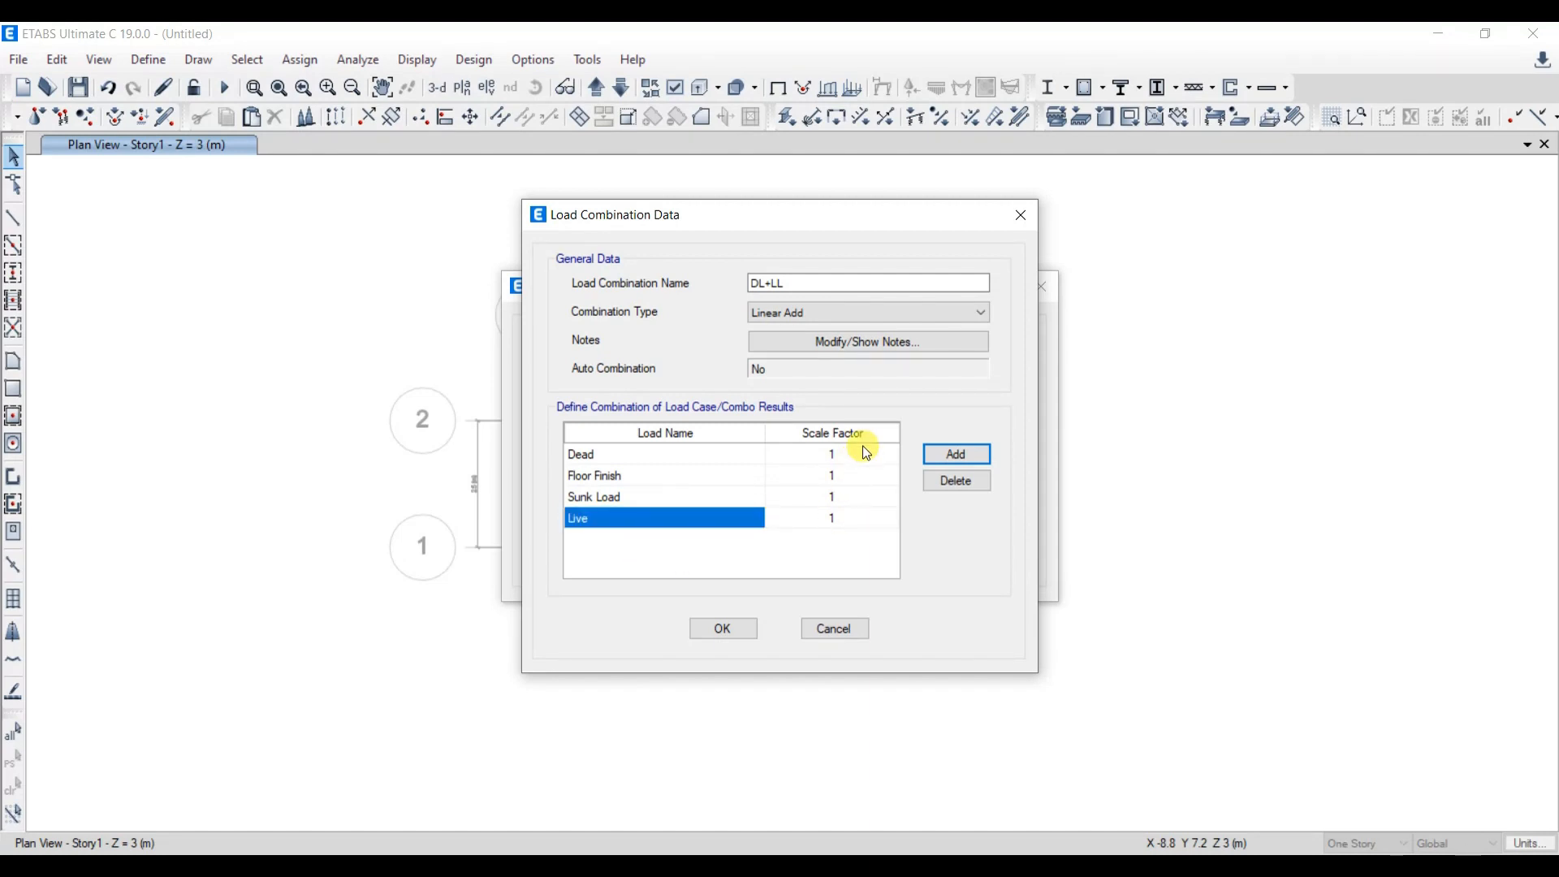
pyautogui.click(745, 634)
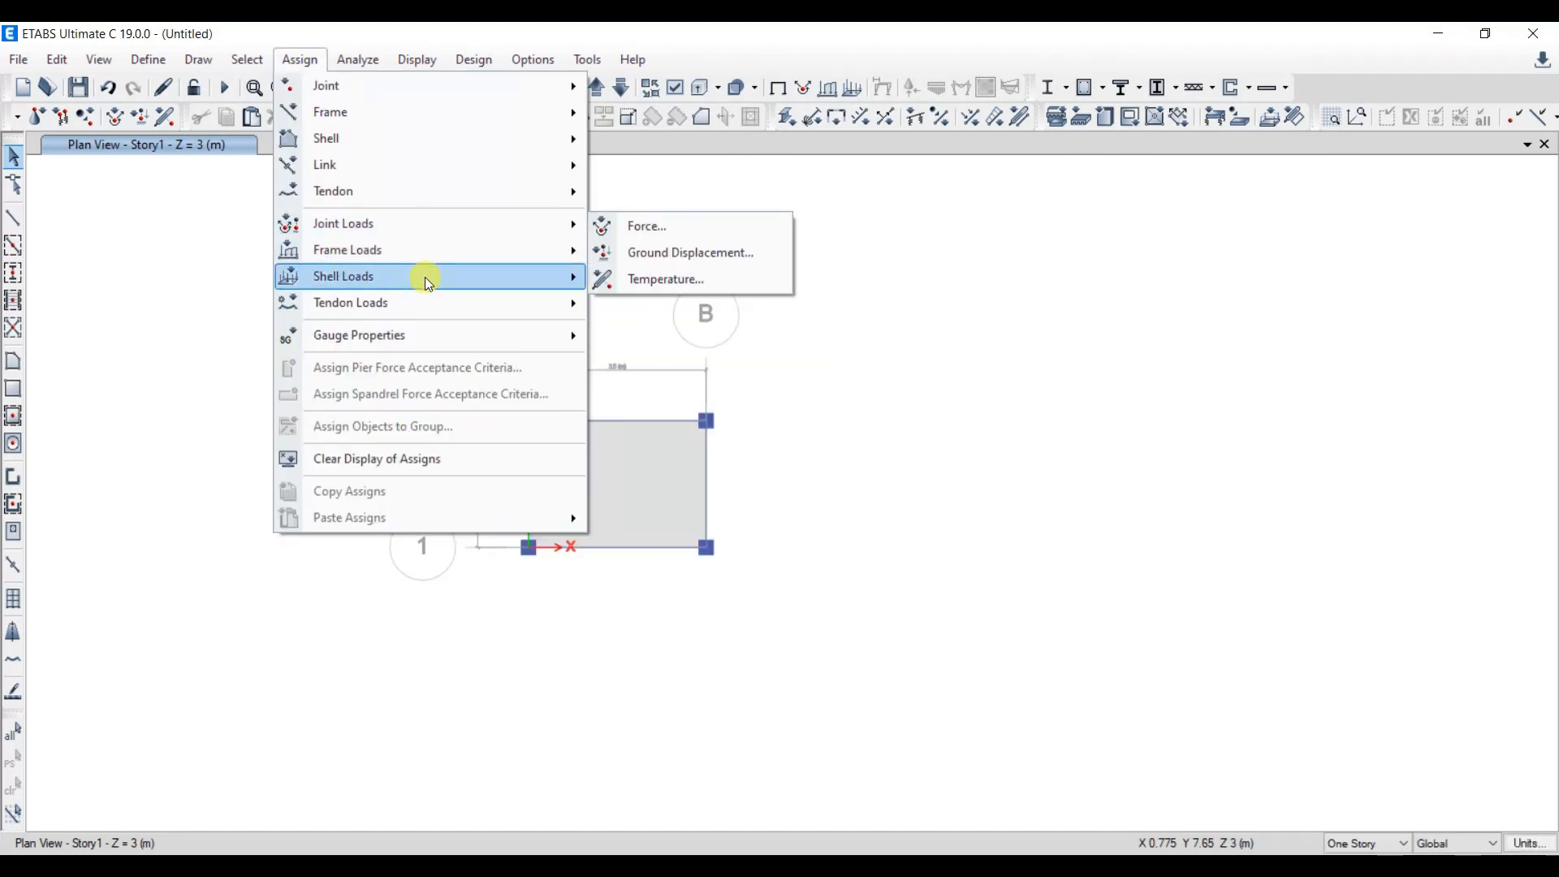
# - Assign a uniform Floor Finish load of 1.5 kN/m² in the gravity direction to the slab
pyautogui.moveTo(418, 276)
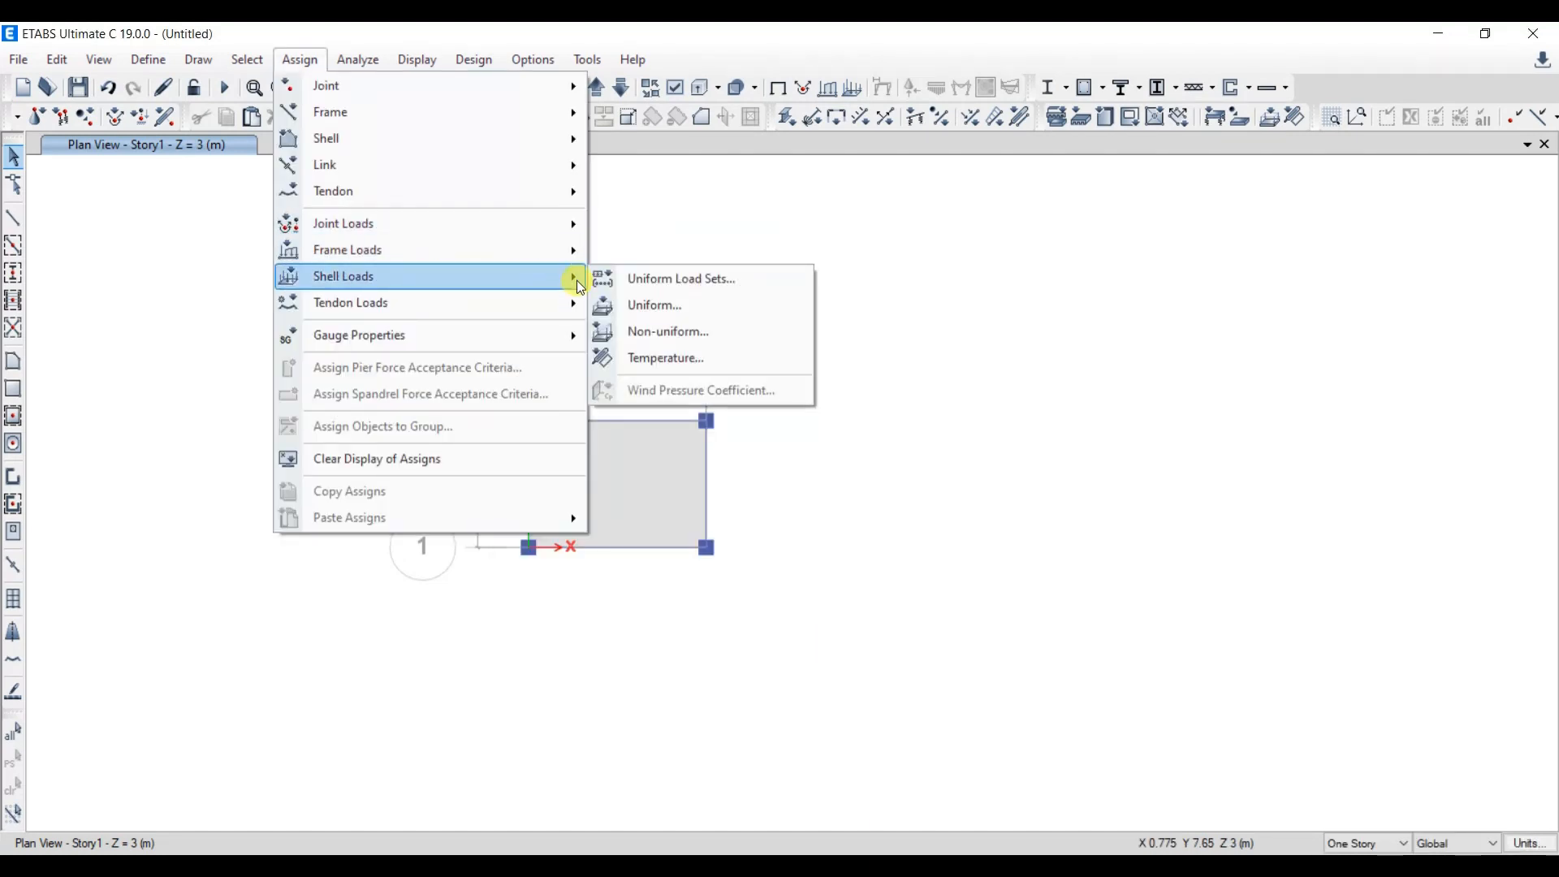
pyautogui.click(670, 312)
pyautogui.moveTo(1380, 227); pyautogui.dragTo(1341, 226)
pyautogui.click(1333, 289)
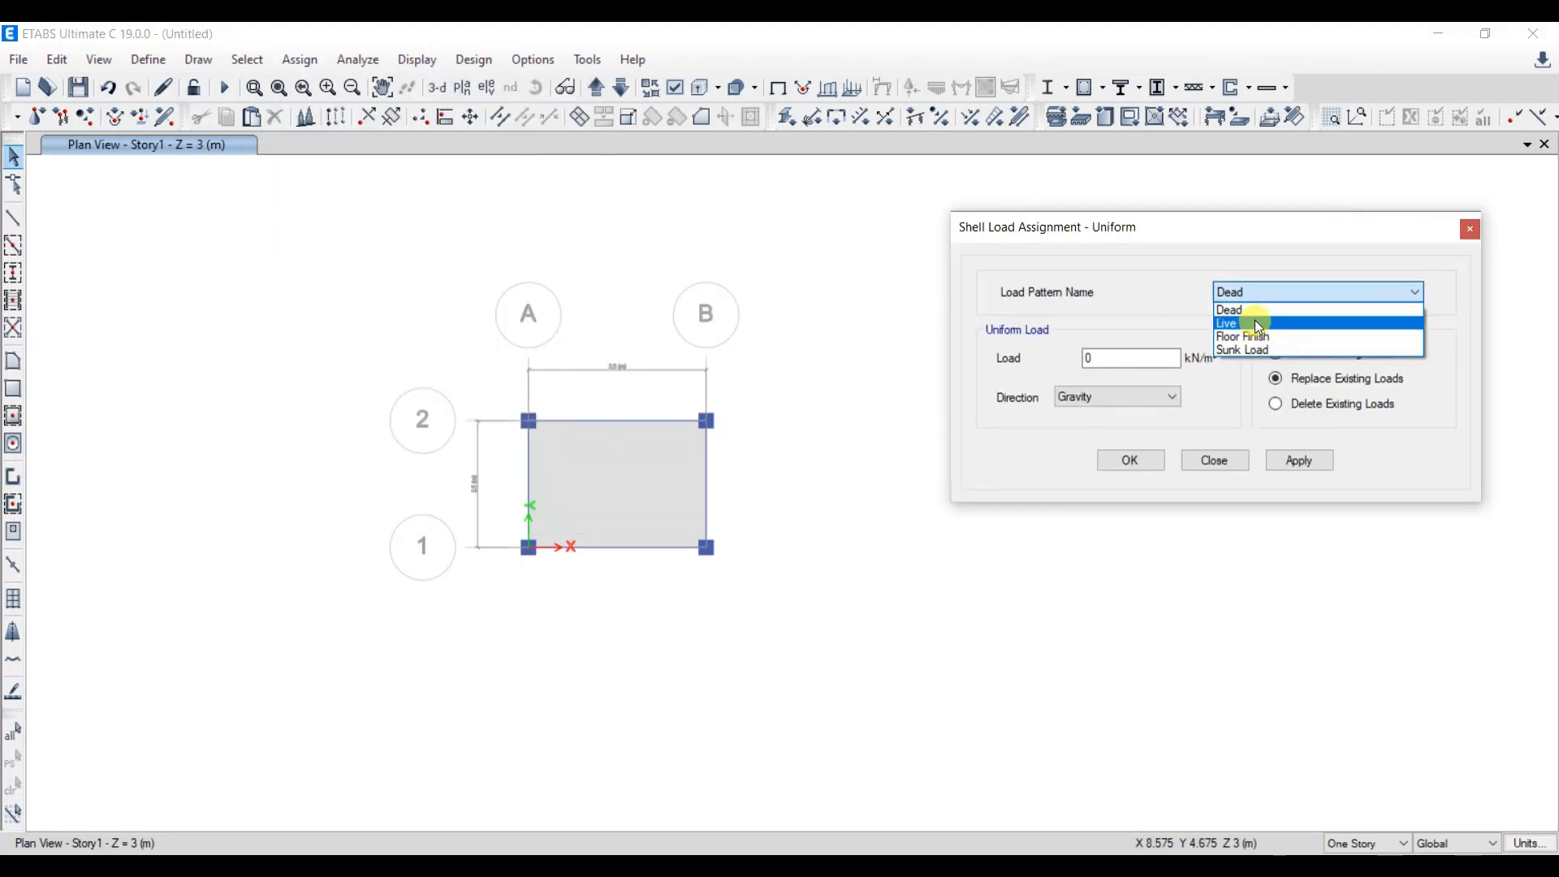
pyautogui.click(1251, 336)
pyautogui.doubleClick(1122, 358)
pyautogui.write('1.5')
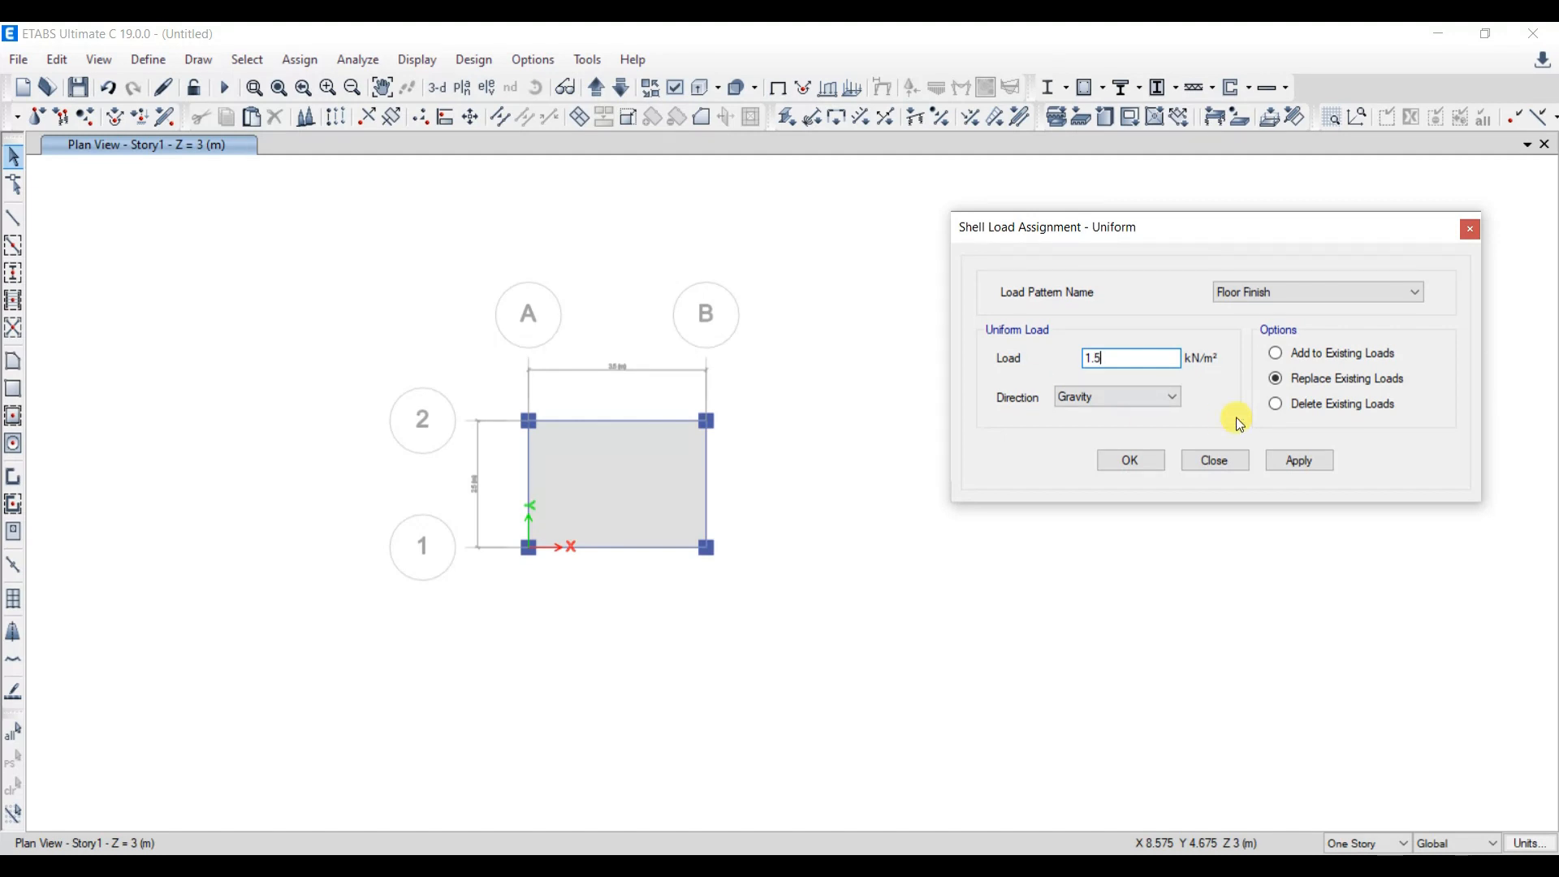
pyautogui.click(1292, 461)
pyautogui.click(1134, 460)
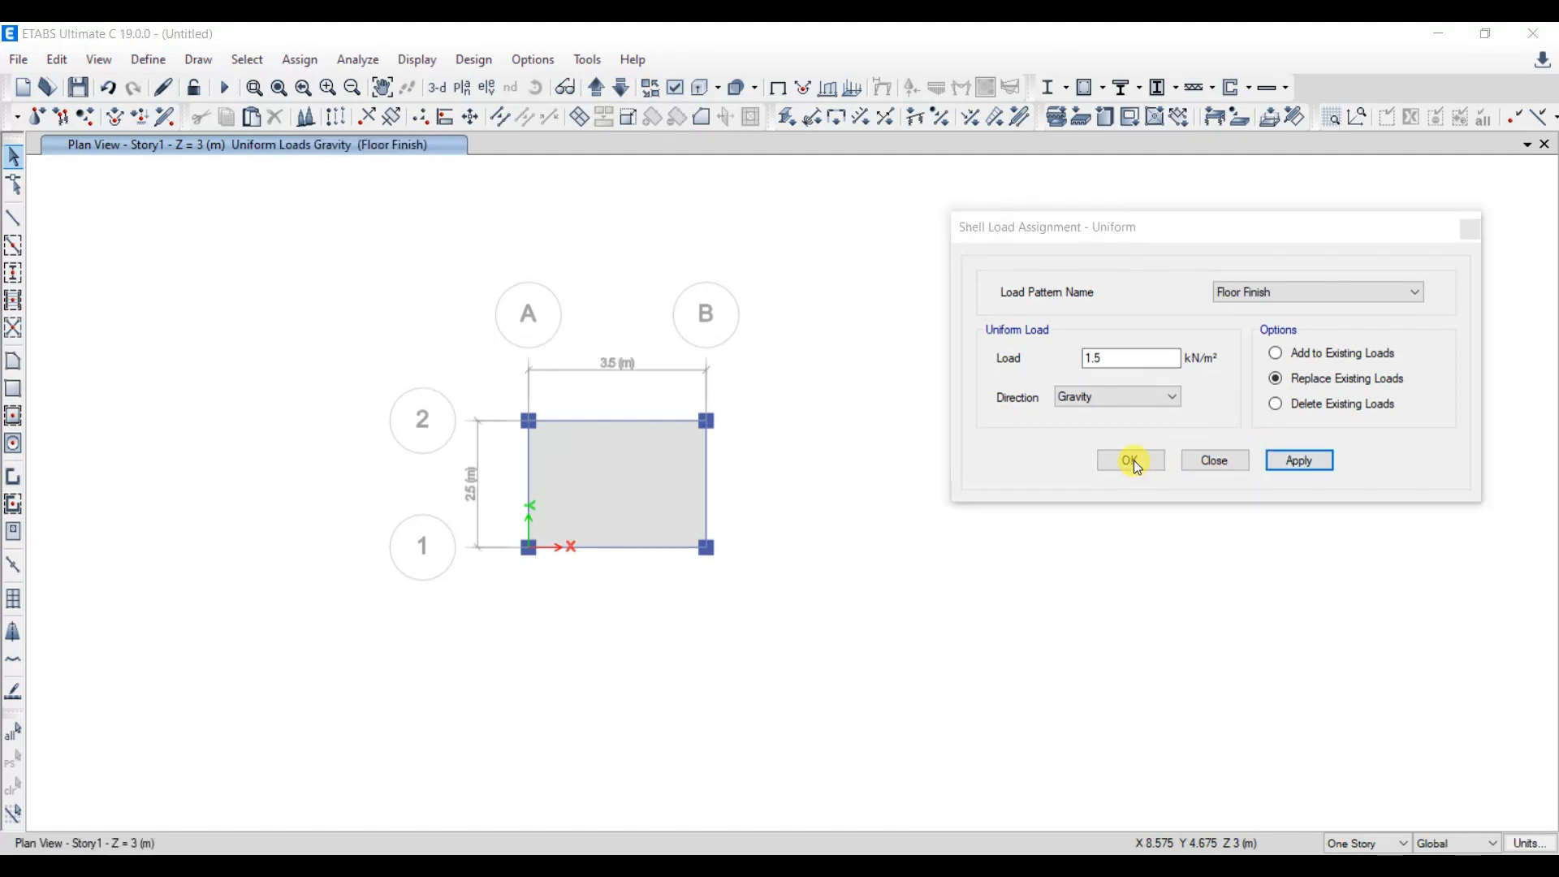
pyautogui.click(918, 521)
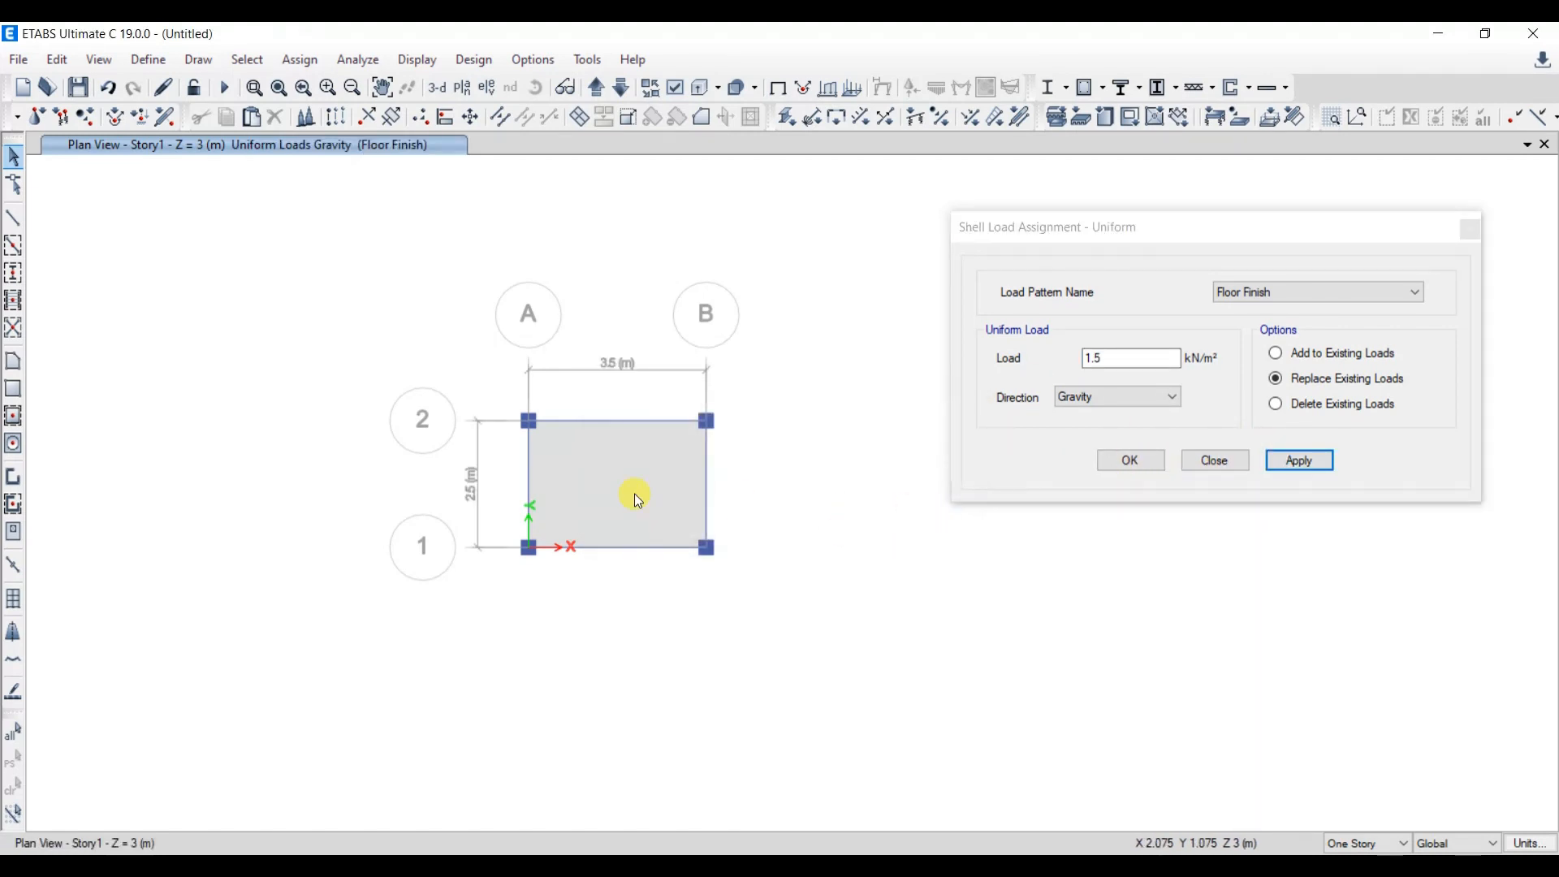
pyautogui.click(638, 498)
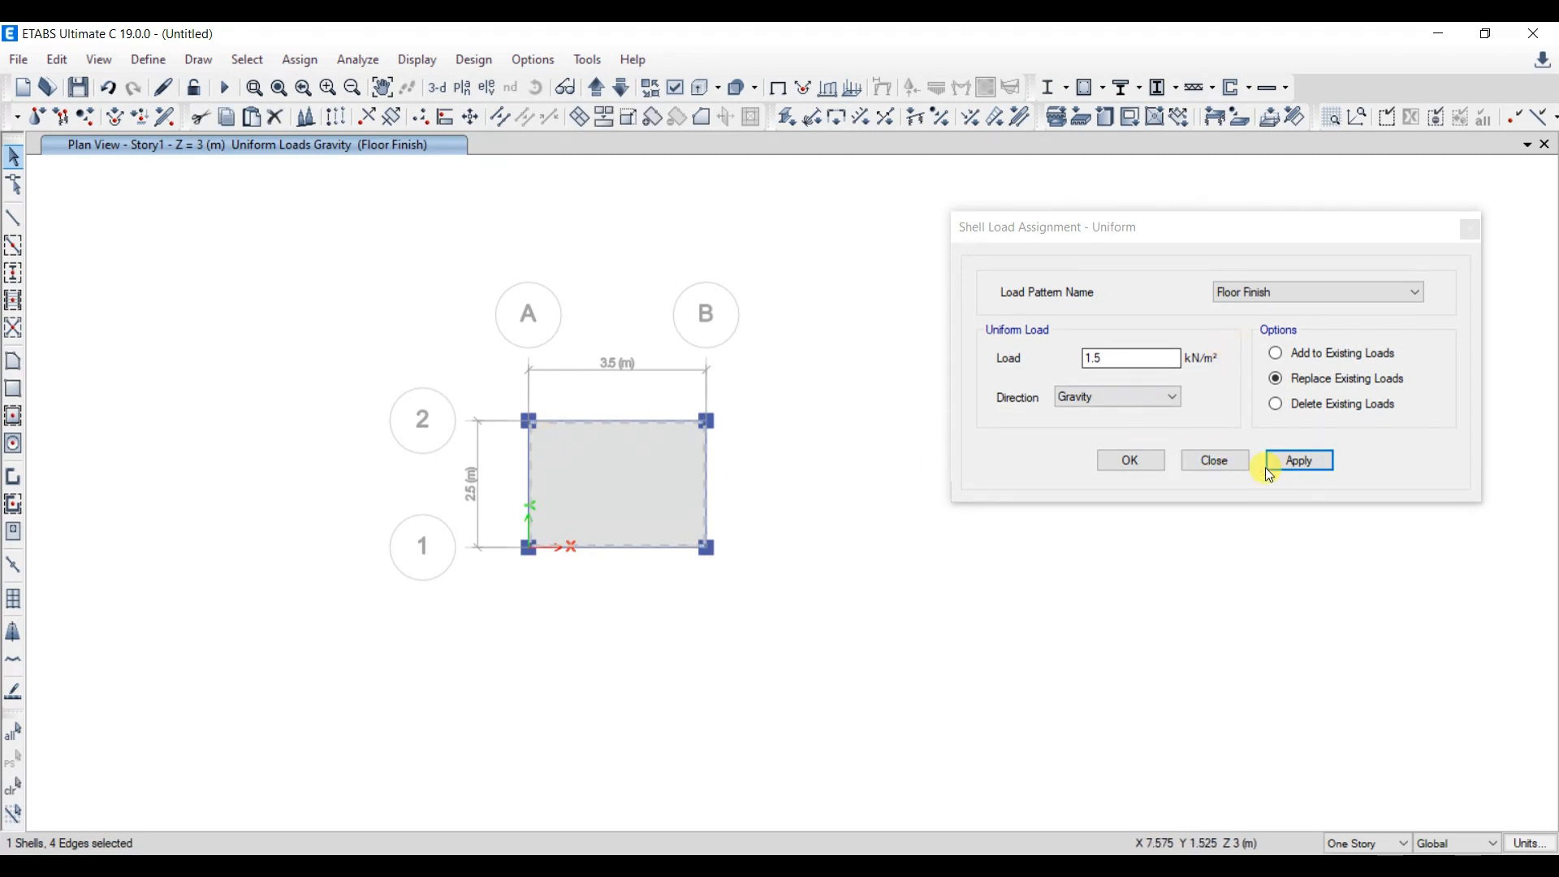
pyautogui.click(1290, 461)
pyautogui.click(1125, 460)
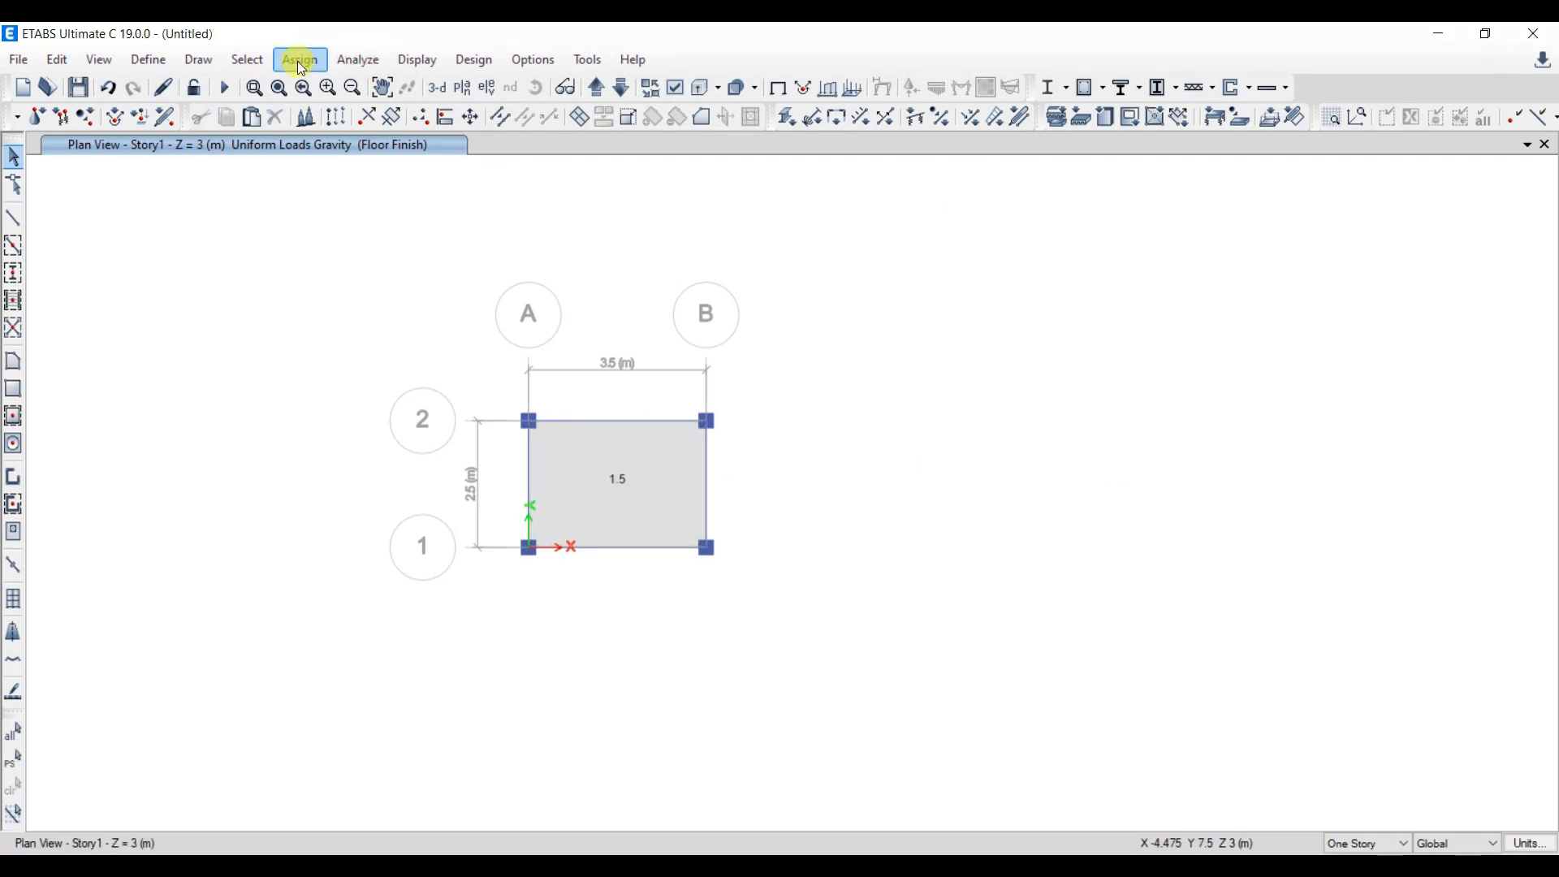
# - Try to assign a uniform Sunk Load of 2 kN/m² to the slab
pyautogui.click(315, 62)
pyautogui.moveTo(498, 275)
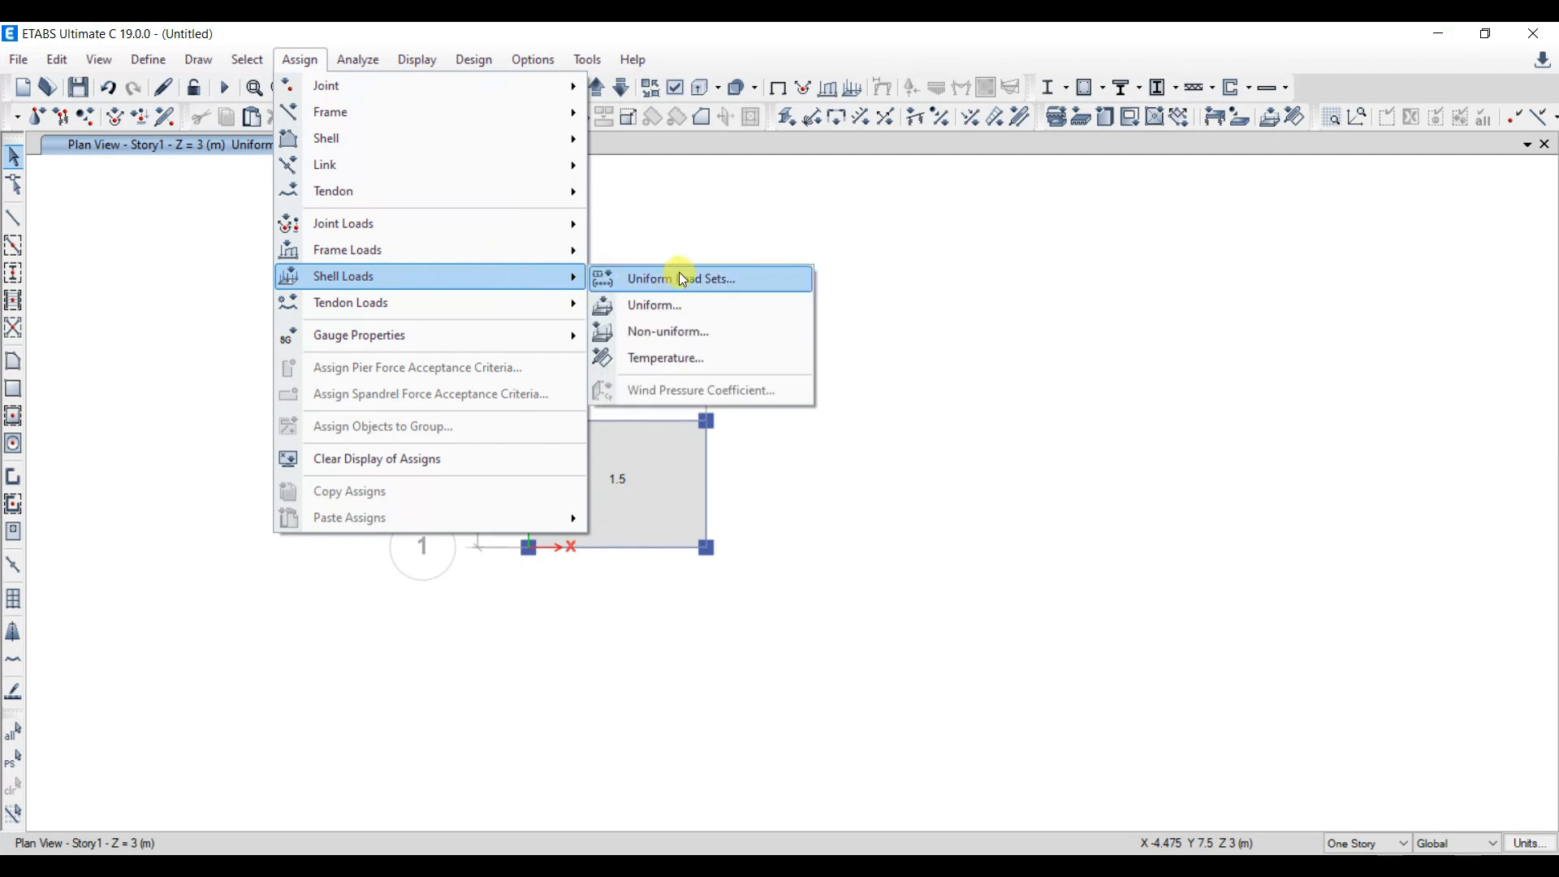
pyautogui.click(681, 306)
pyautogui.click(682, 427)
pyautogui.click(1338, 309)
pyautogui.click(1244, 349)
pyautogui.moveTo(1163, 365); pyautogui.dragTo(1046, 393)
pyautogui.write('2')
pyautogui.click(1300, 460)
pyautogui.click(1130, 461)
pyautogui.hotkey('ctrl', 'p')
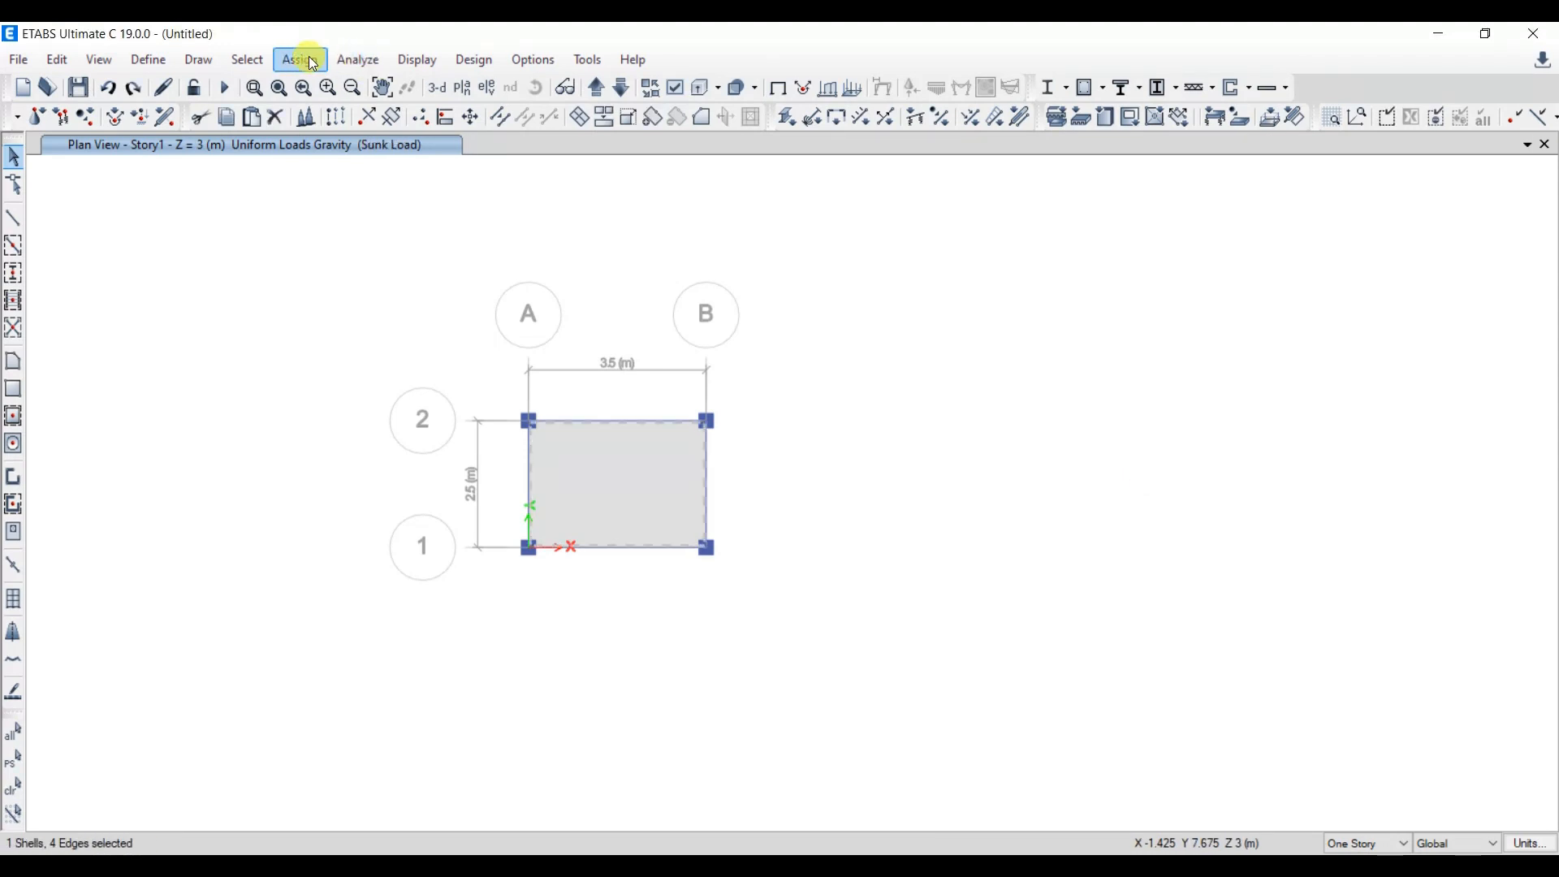
# - Reassign the Floor Finish load of 1.5 kN/m² to the selected slab, replacing existing loads
pyautogui.click(302, 60)
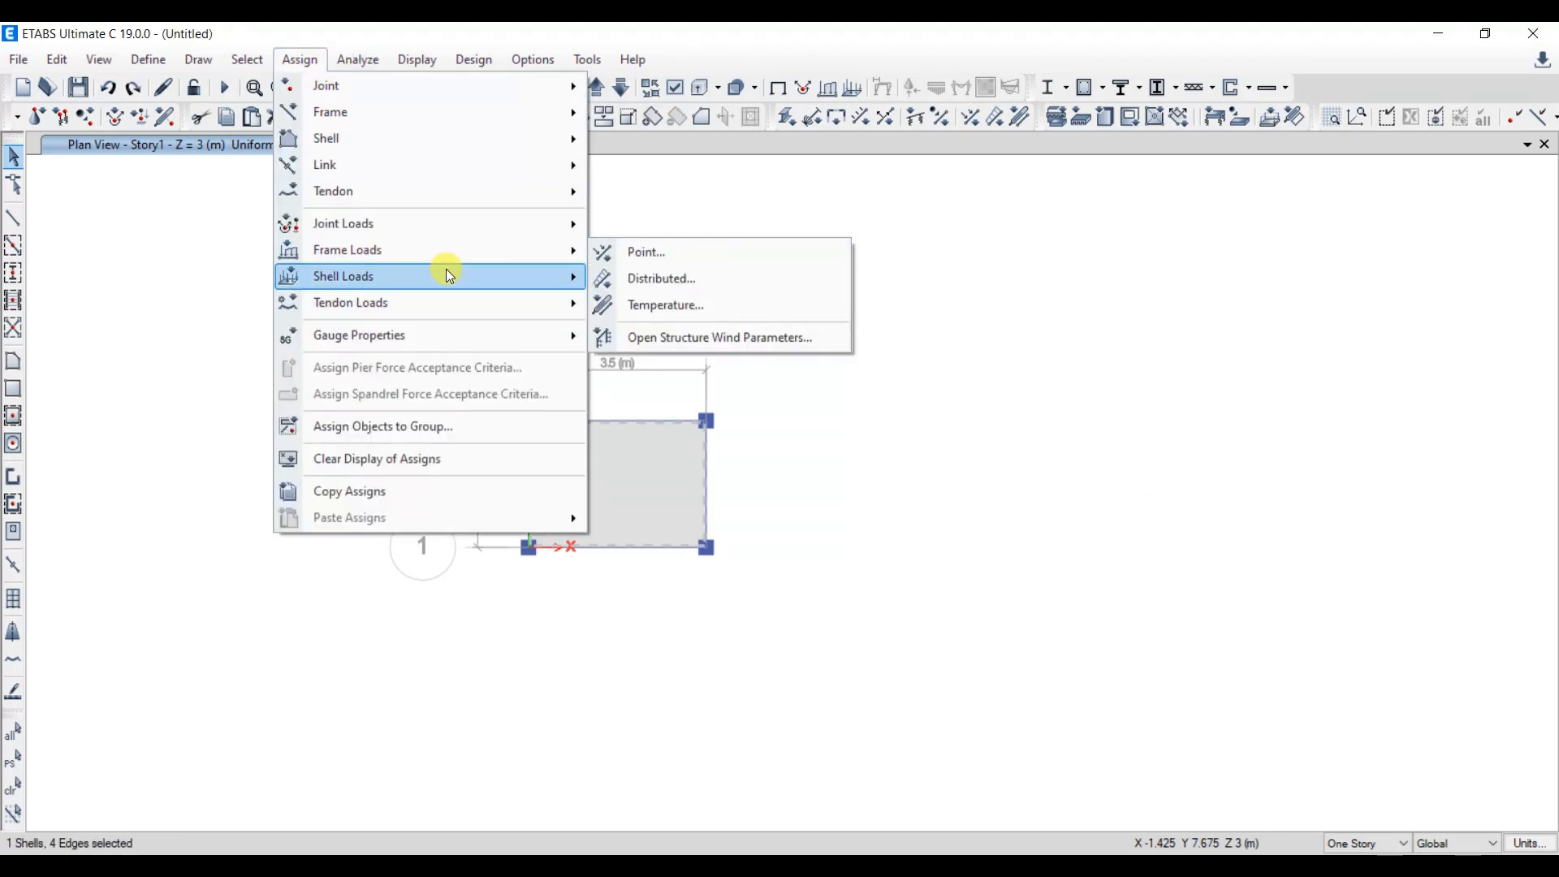
pyautogui.moveTo(449, 276)
pyautogui.click(644, 309)
pyautogui.click(1263, 290)
pyautogui.click(1299, 334)
pyautogui.moveTo(1115, 361); pyautogui.dragTo(1032, 376)
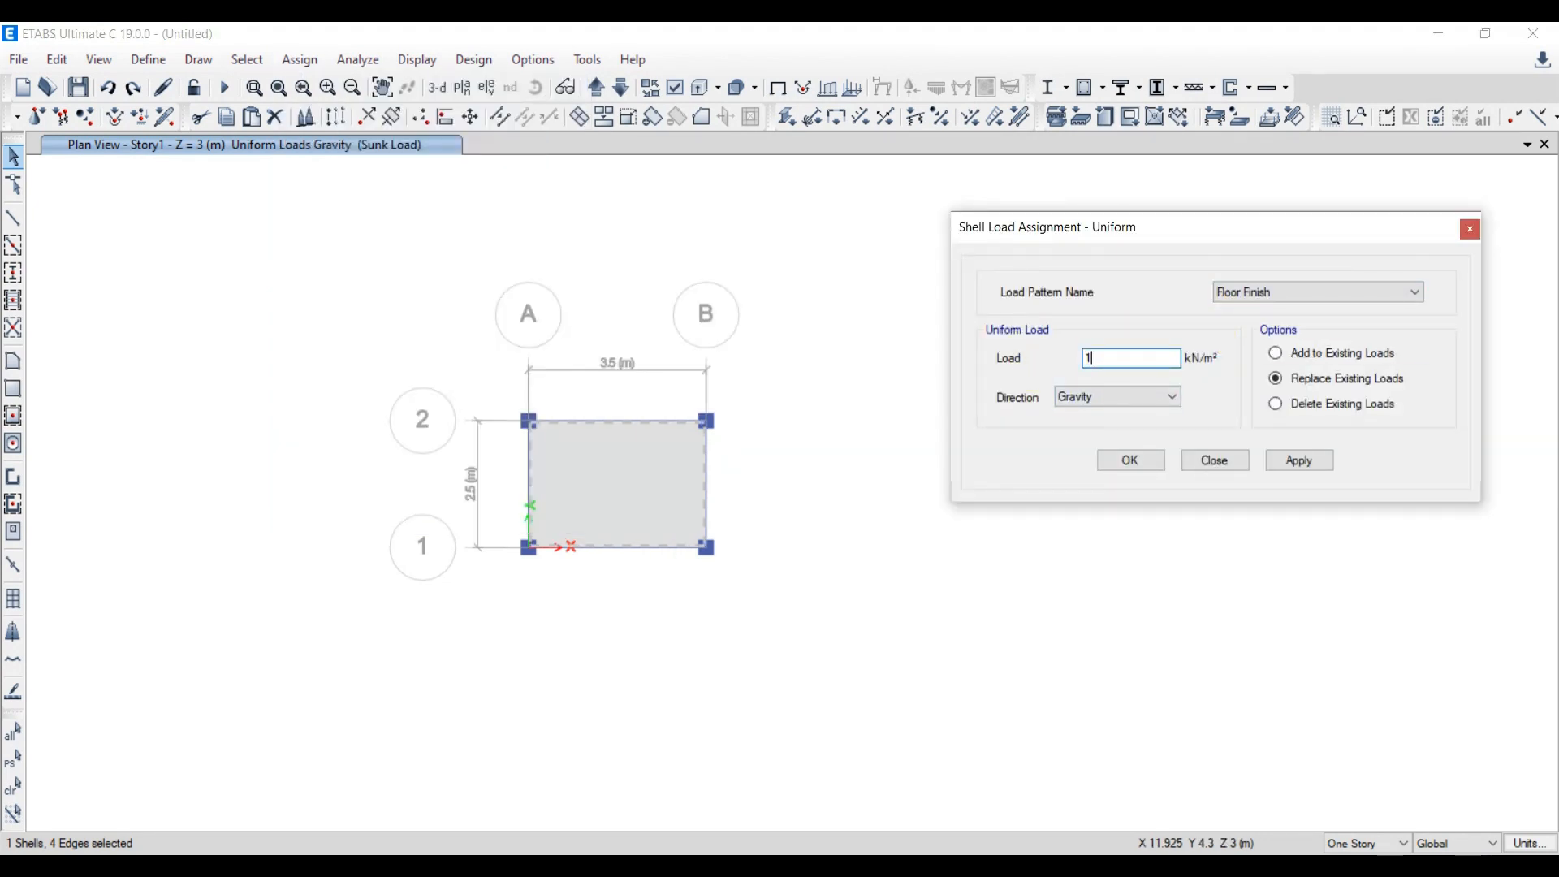
pyautogui.write('1.5')
pyautogui.click(1300, 460)
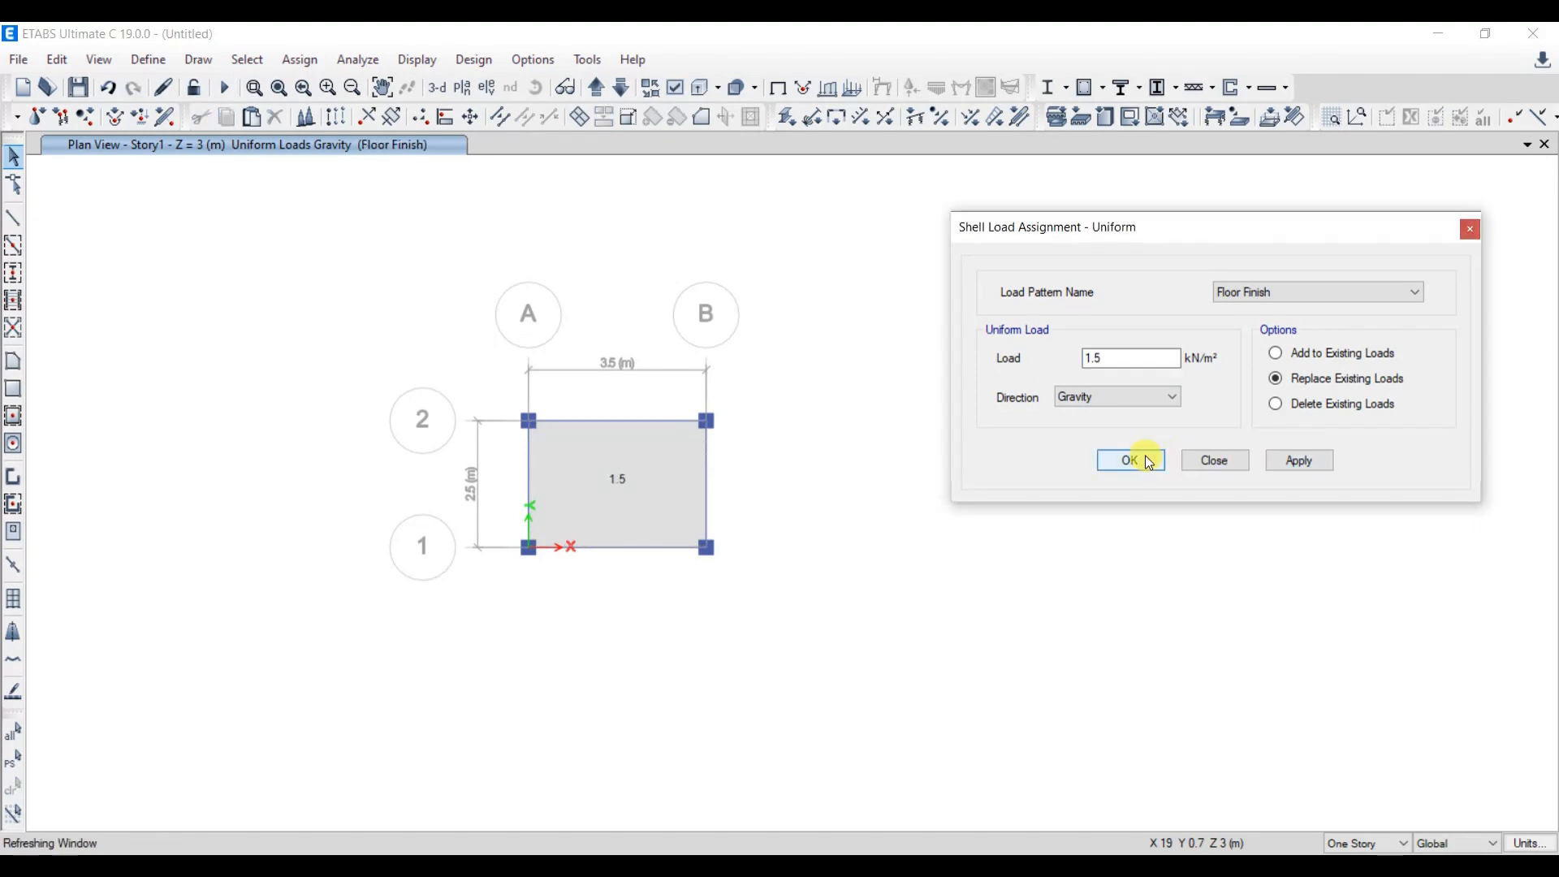
pyautogui.click(1130, 460)
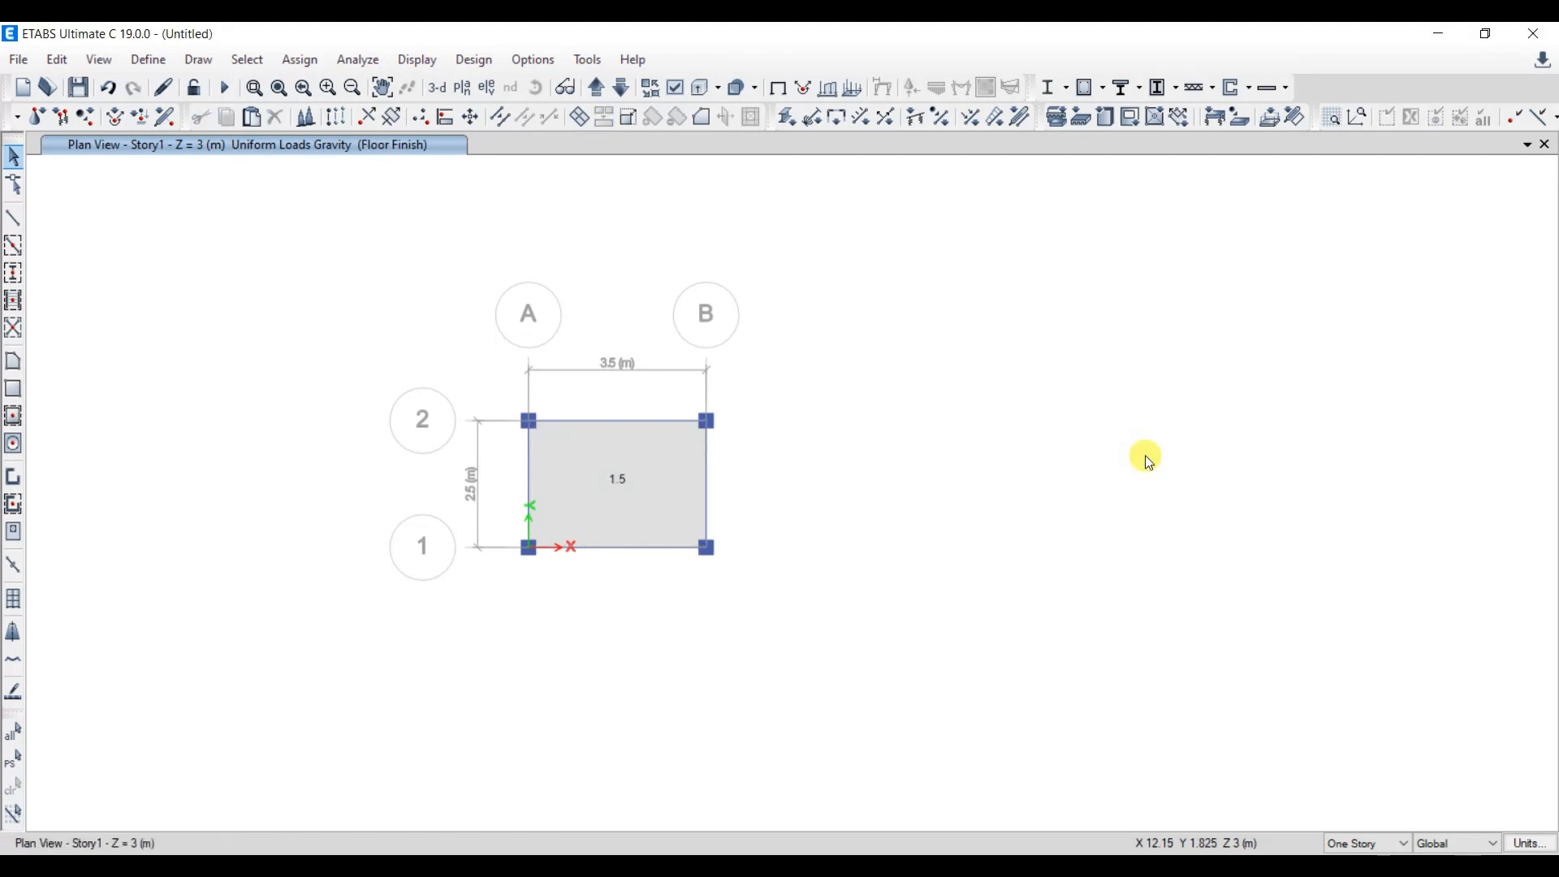
# - Assign a uniform Sunk Load of 2 kN/m² in the gravity direction to the slab, adding to existing loads
pyautogui.click(301, 60)
pyautogui.moveTo(445, 281)
pyautogui.click(666, 302)
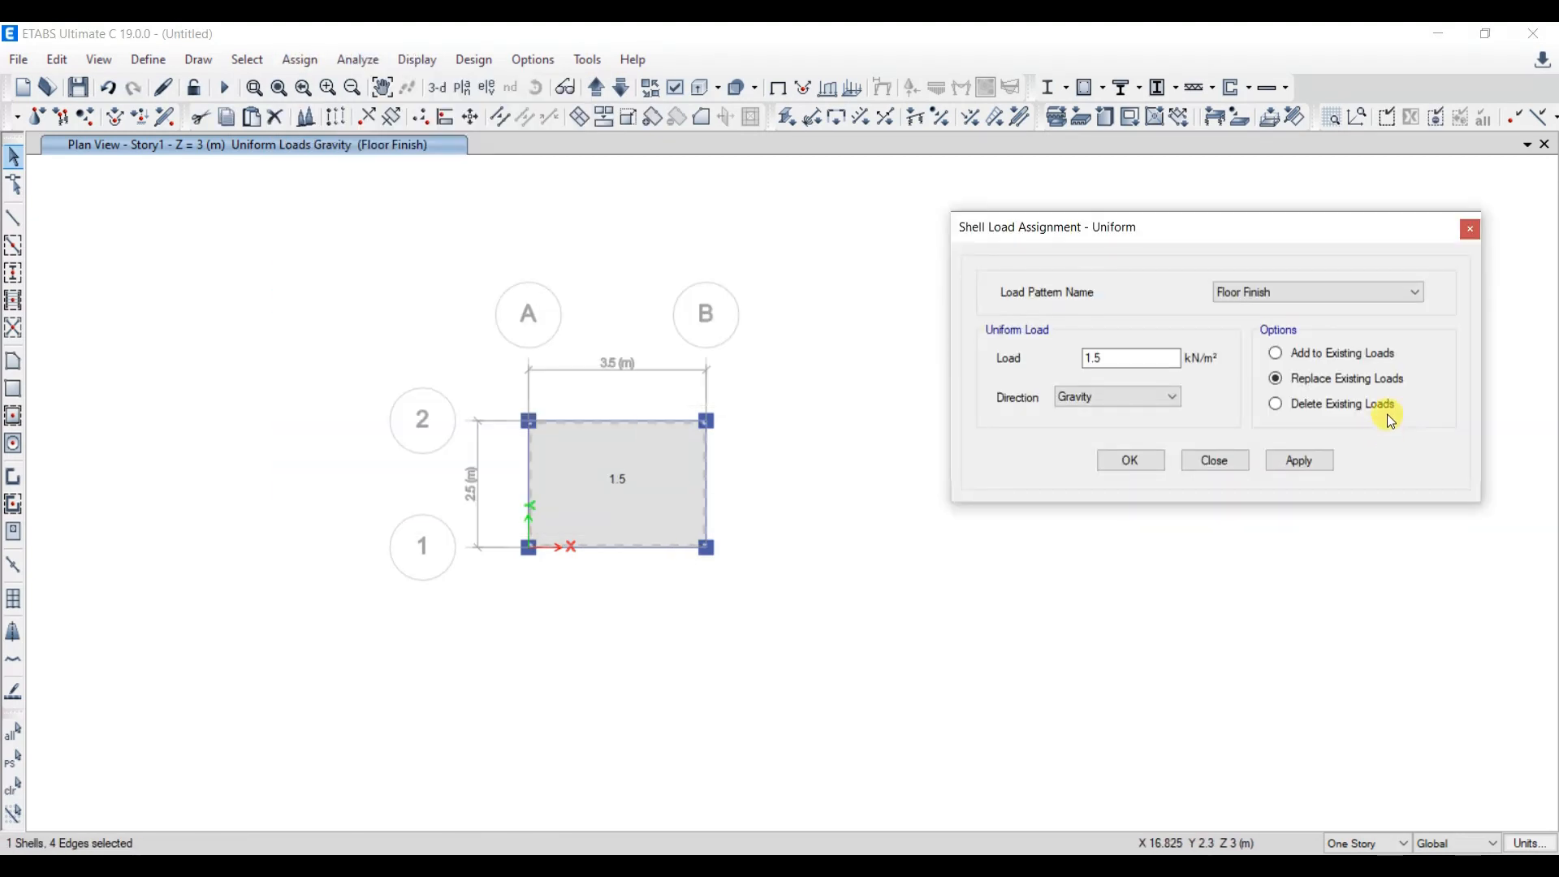
pyautogui.click(1315, 292)
pyautogui.click(1238, 338)
pyautogui.moveTo(1109, 358); pyautogui.dragTo(1039, 379)
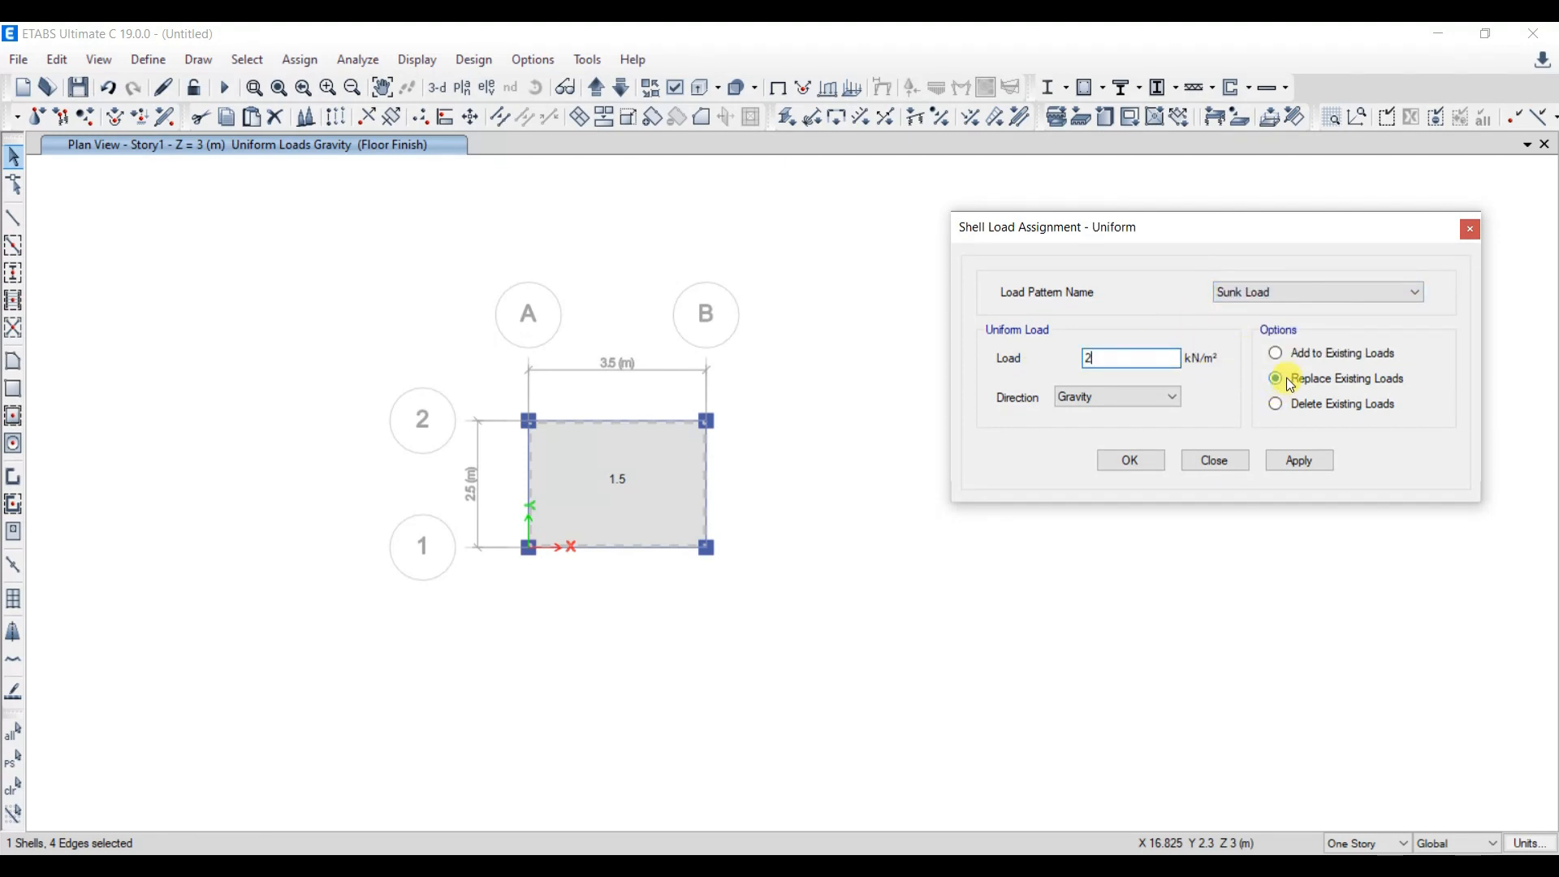
pyautogui.click(1310, 358)
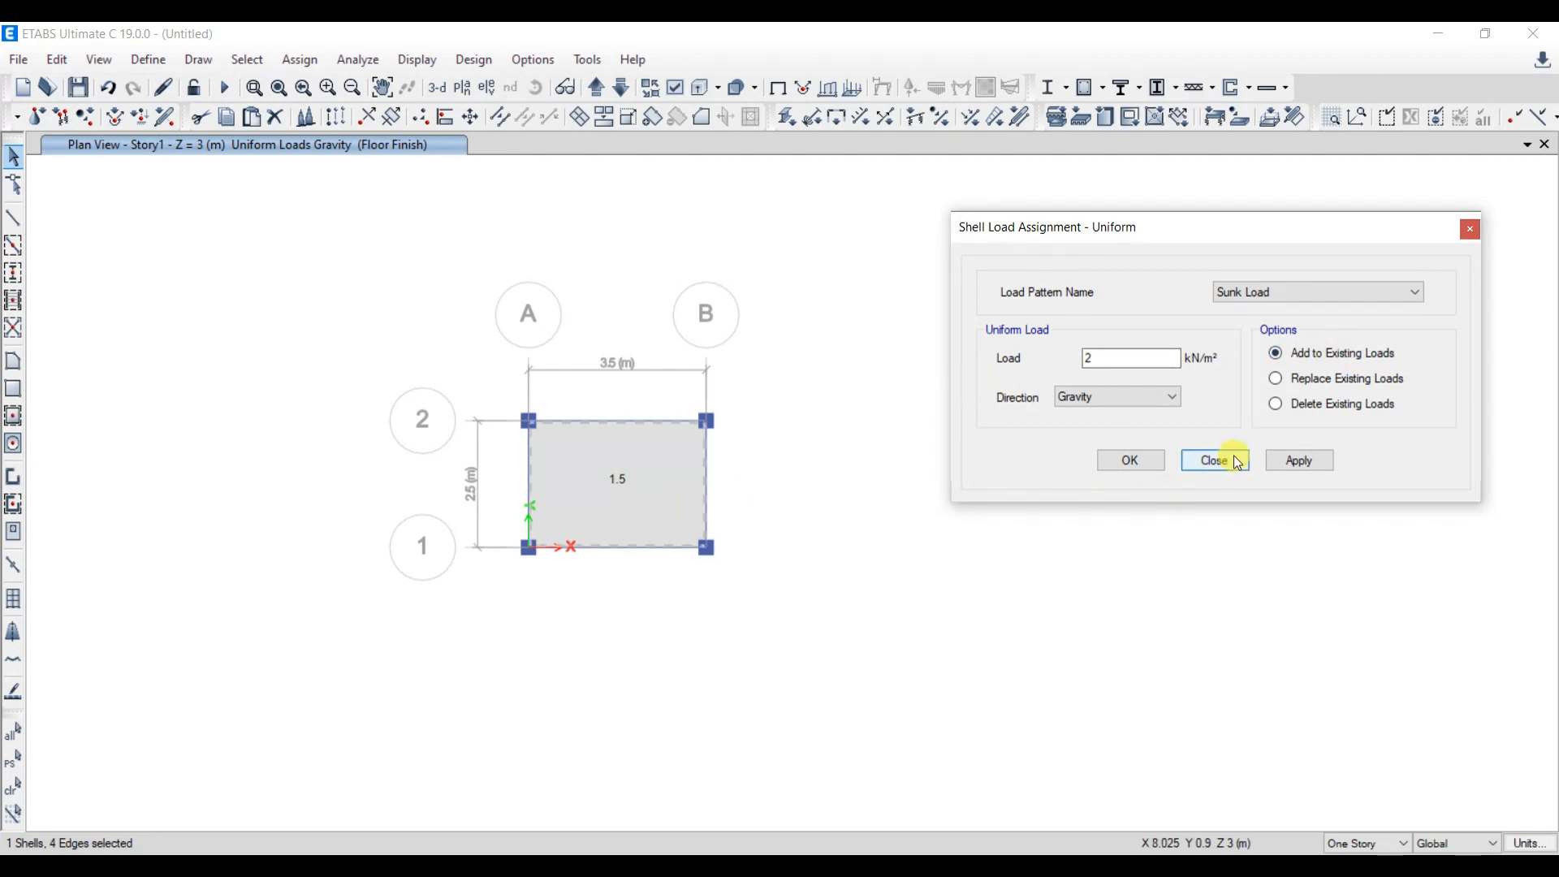
pyautogui.click(1300, 461)
pyautogui.click(1129, 461)
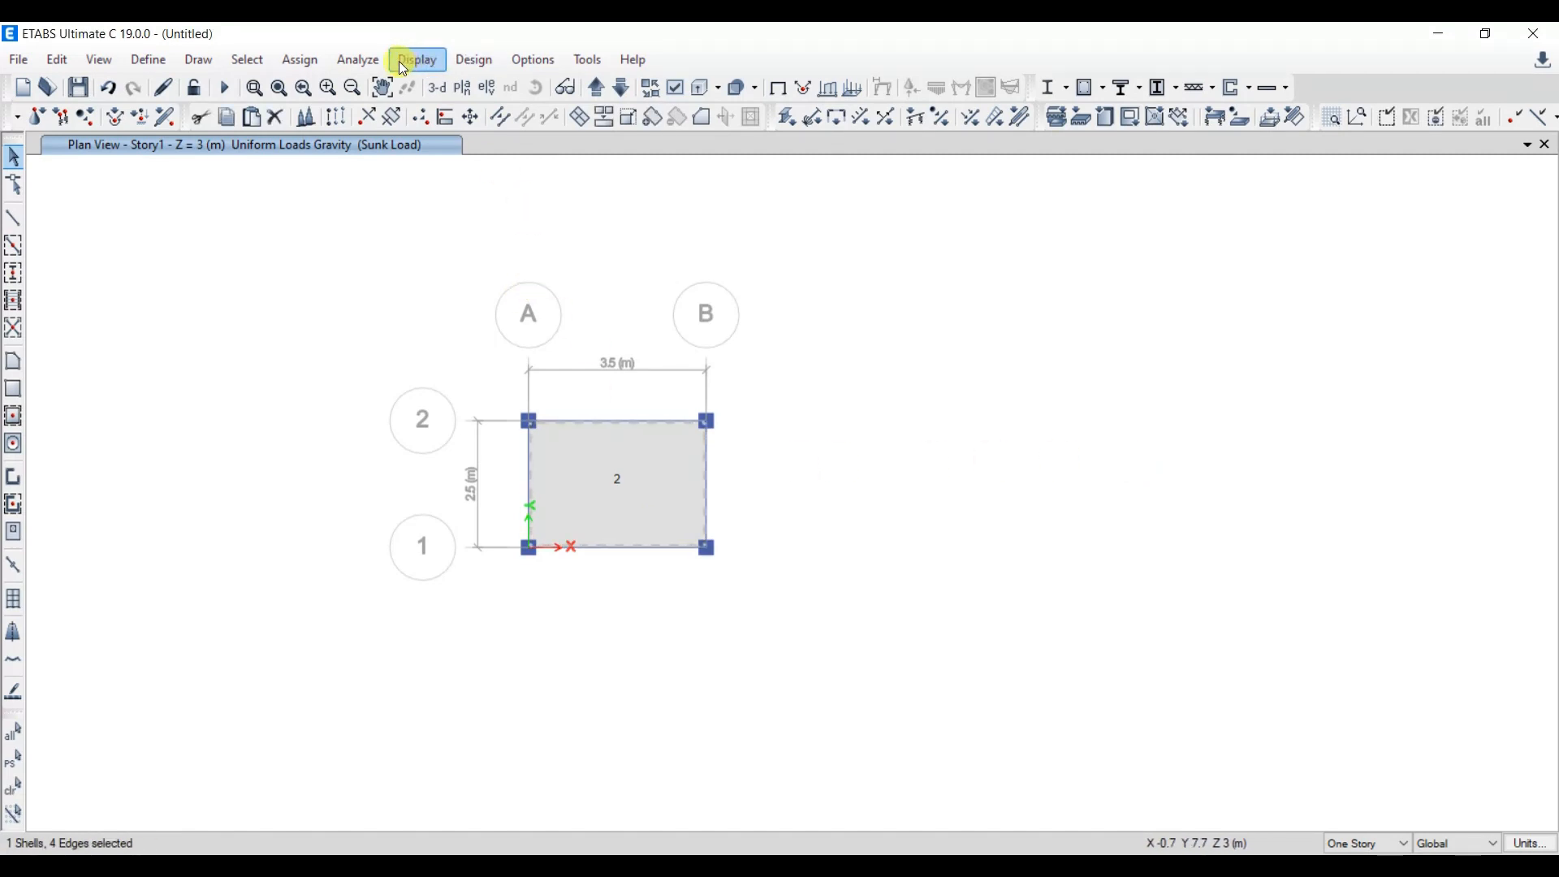
# - Assign a uniform Live load of 2 kN/m² in the gravity direction to the slab, adding to existing loads
pyautogui.click(302, 61)
pyautogui.moveTo(422, 268)
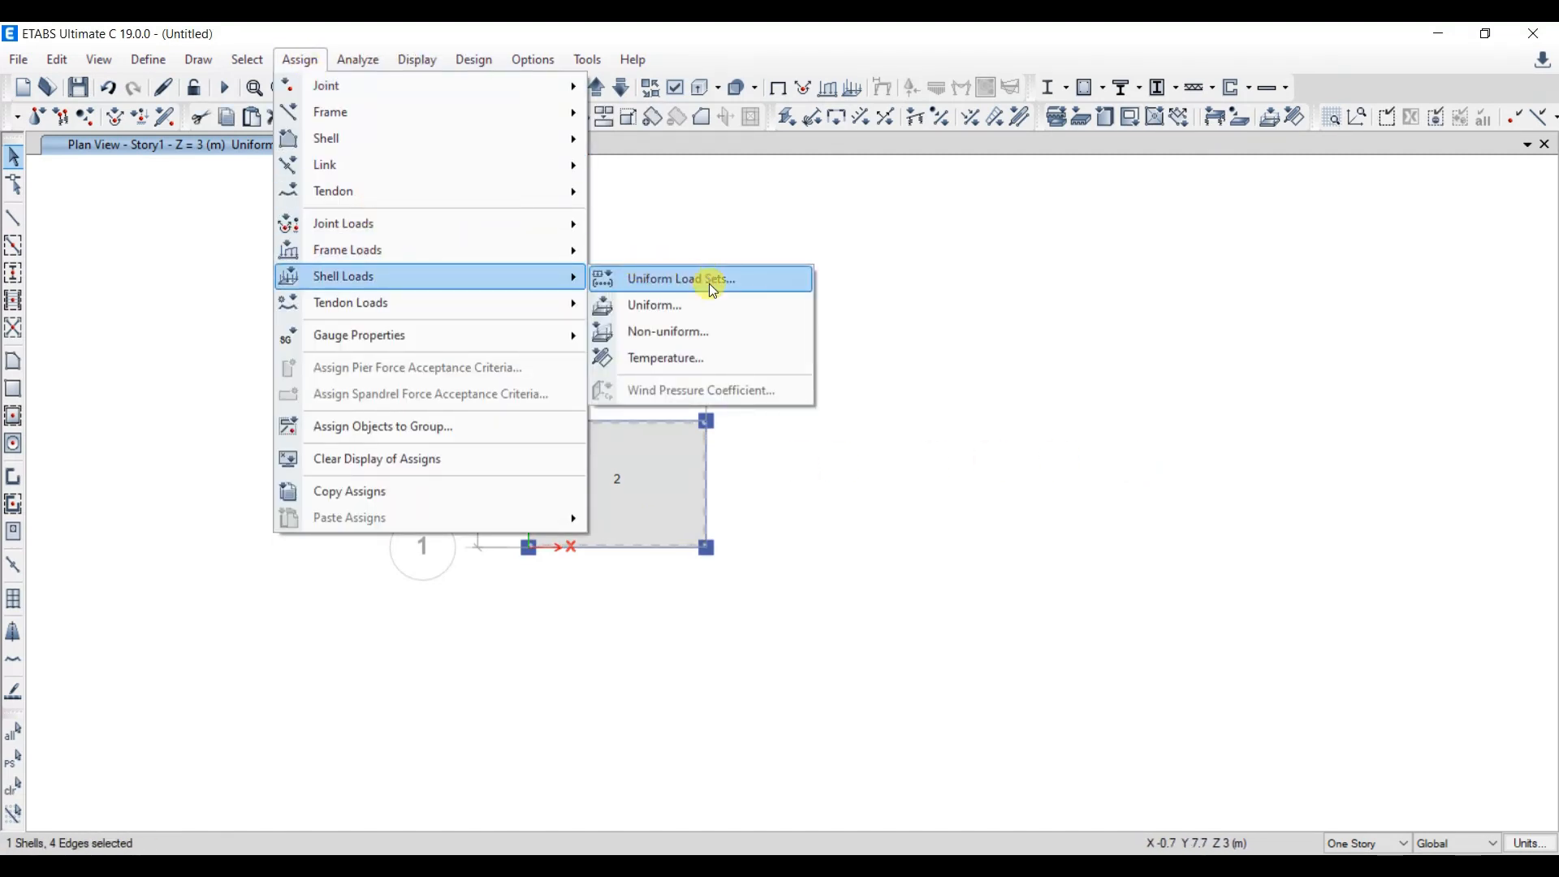
pyautogui.click(698, 303)
pyautogui.click(1321, 300)
pyautogui.click(1265, 324)
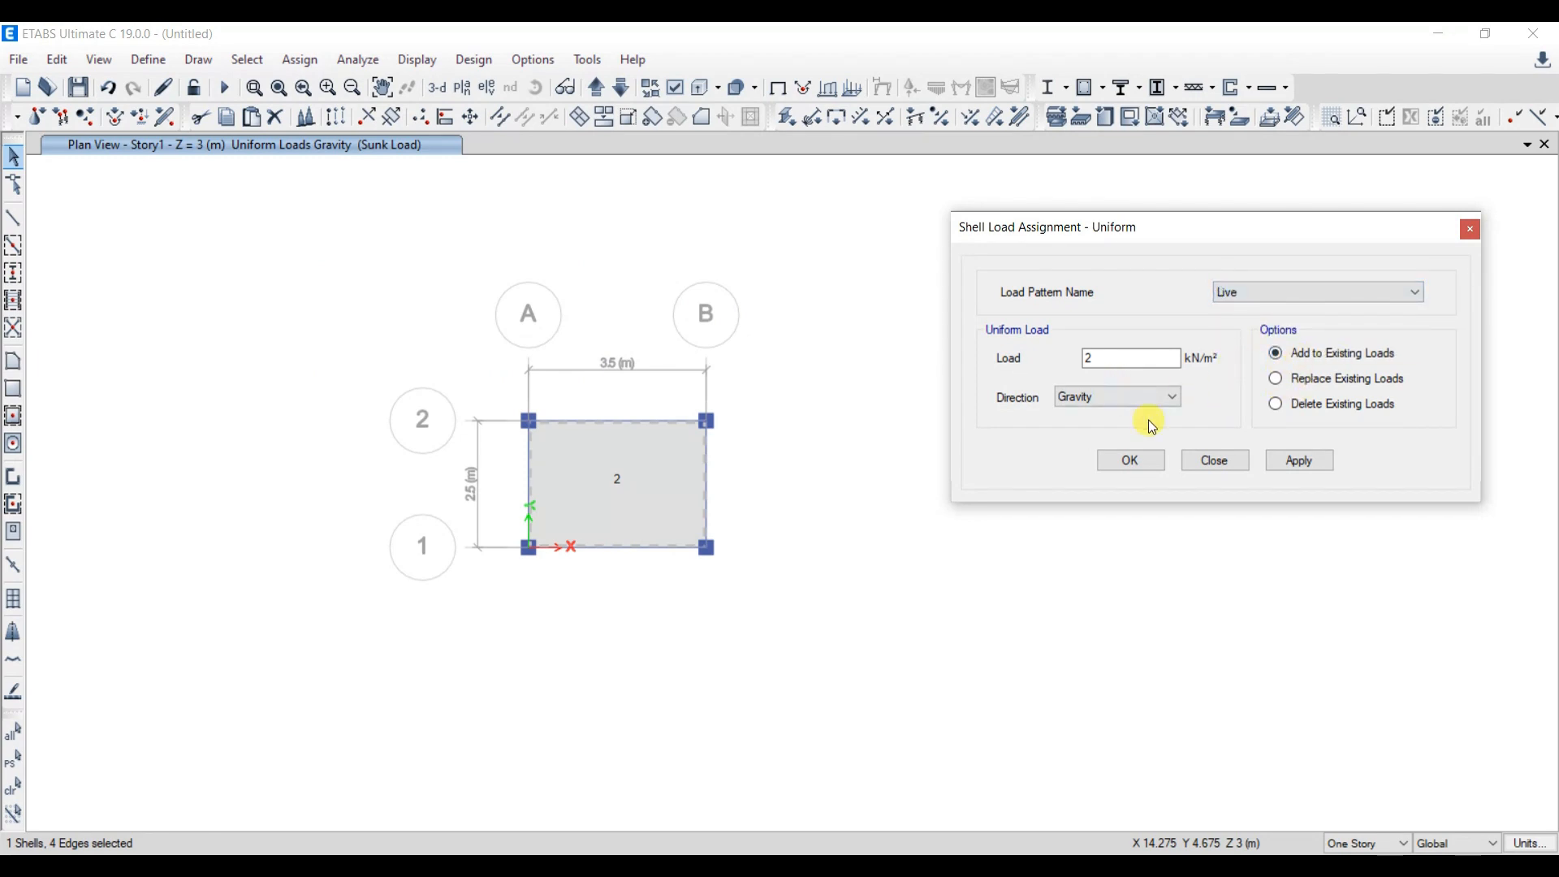
pyautogui.click(1299, 461)
pyautogui.click(1130, 462)
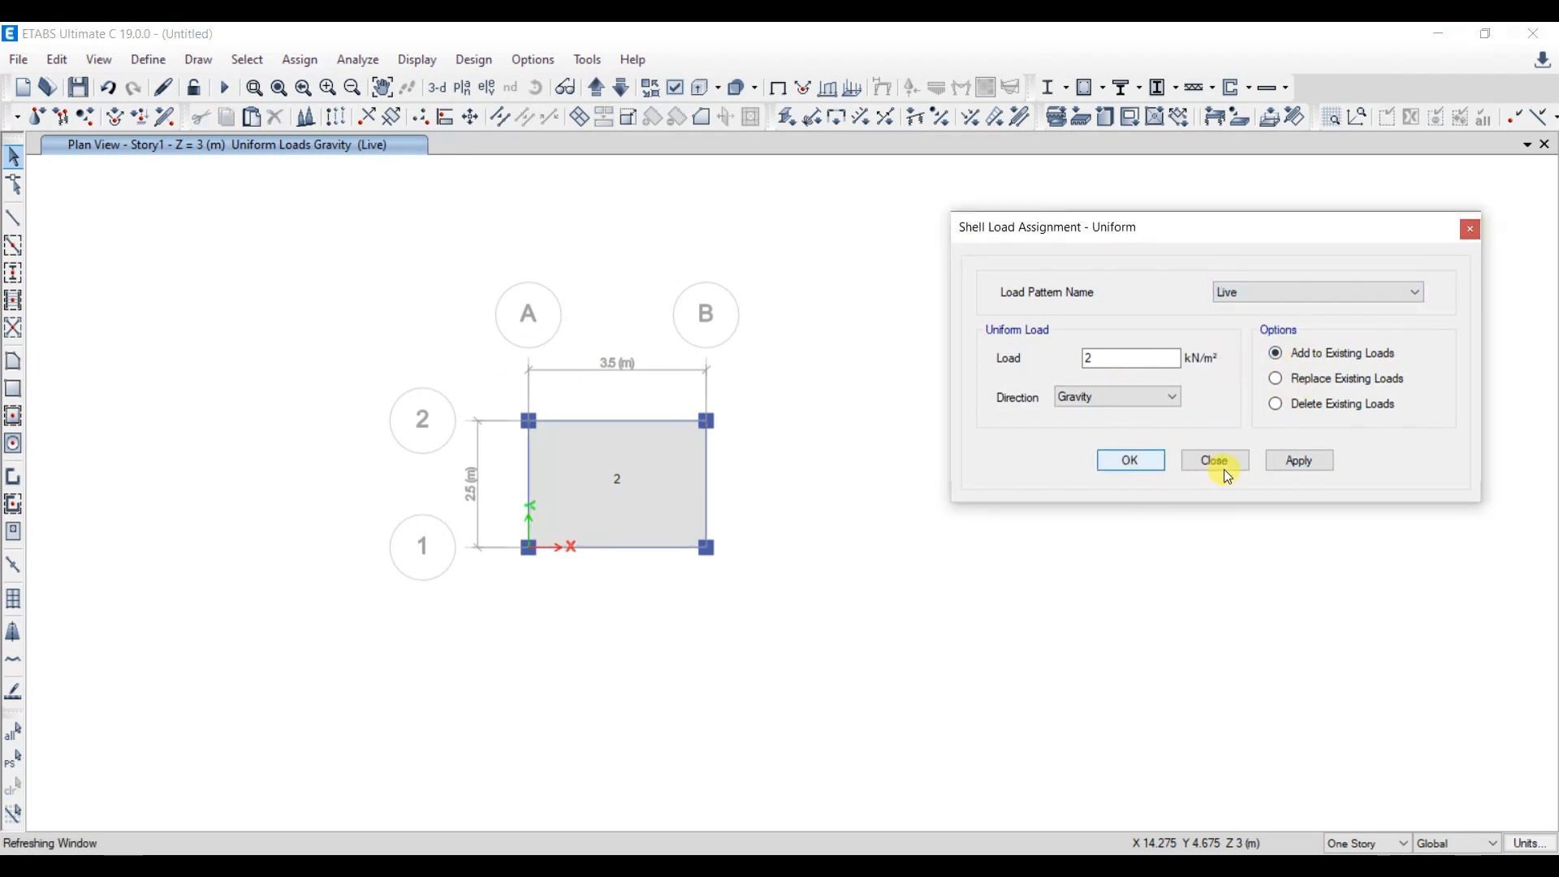
pyautogui.click(1218, 461)
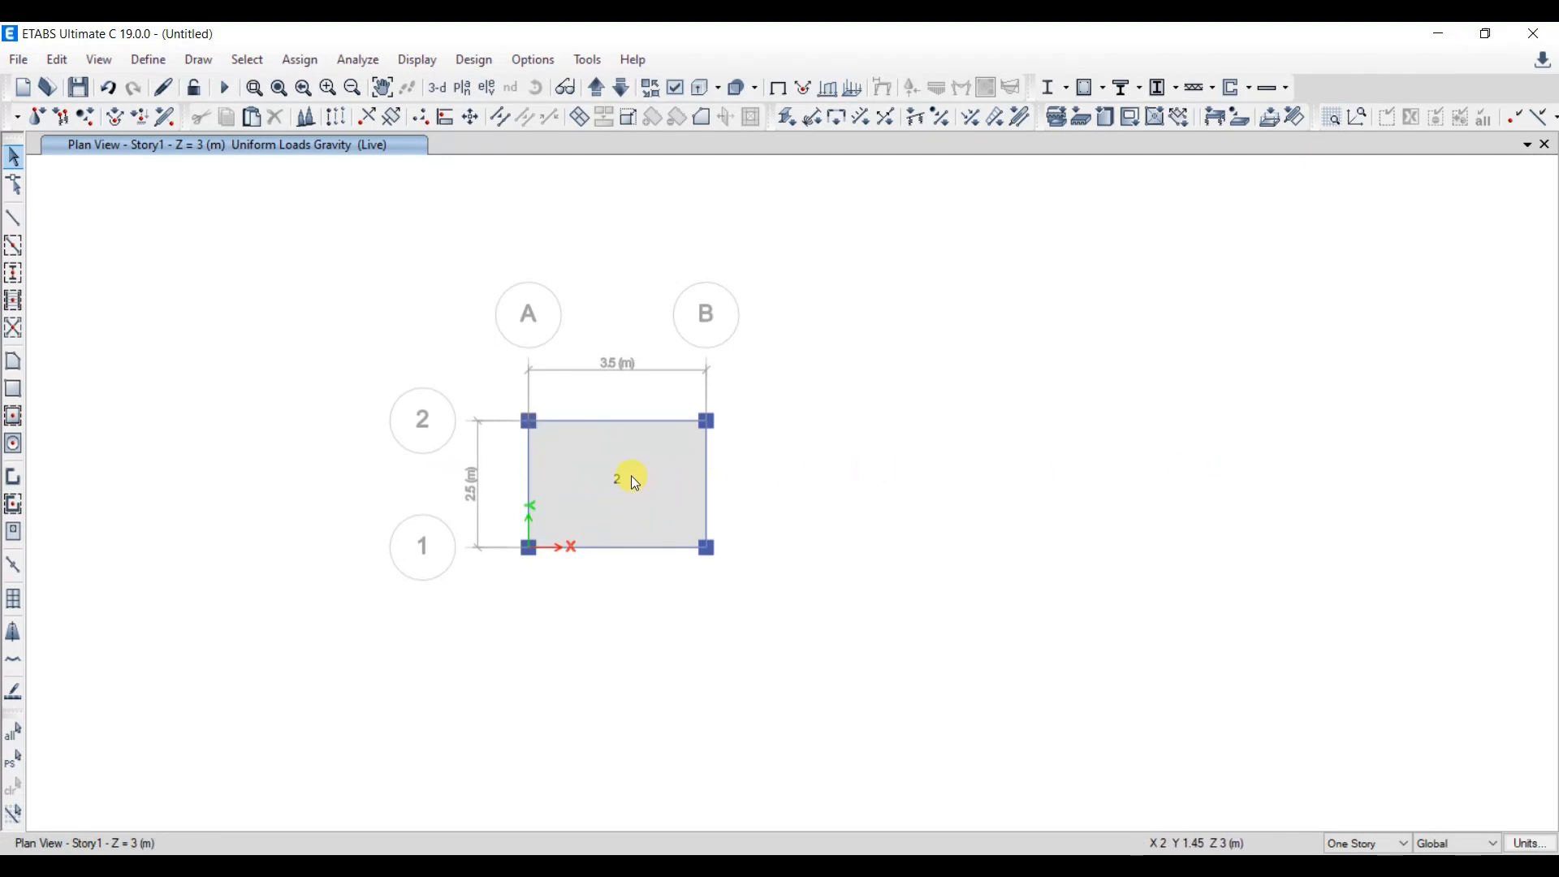
# - Run a model check with all joint, frame, shell and other checks plus the frame trim/extend fix enabled
pyautogui.scroll(1, 873, 475)
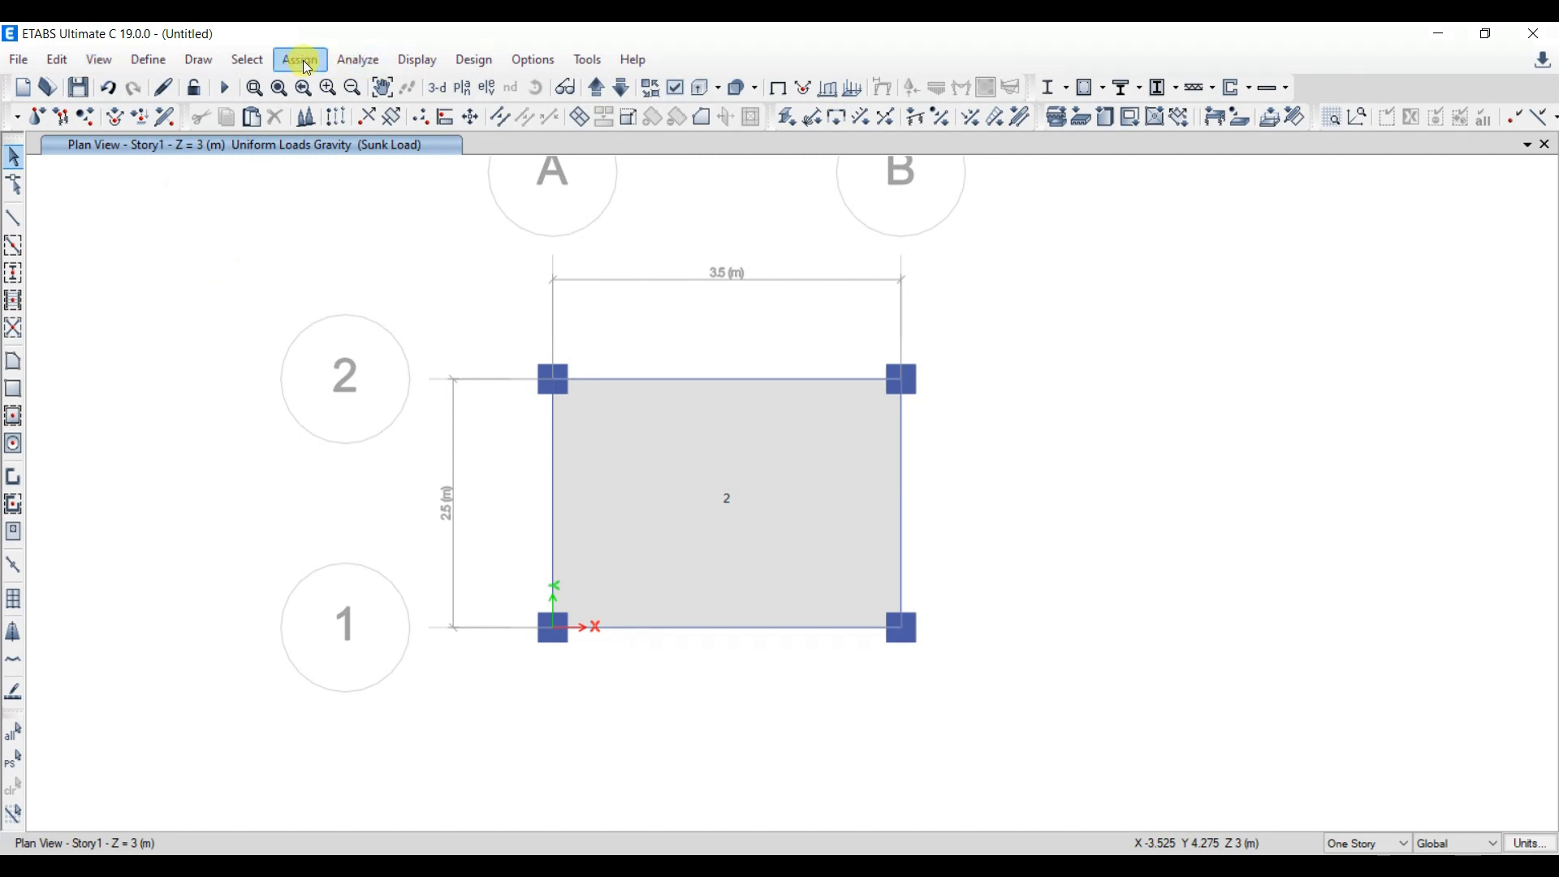
pyautogui.click(358, 60)
pyautogui.click(402, 83)
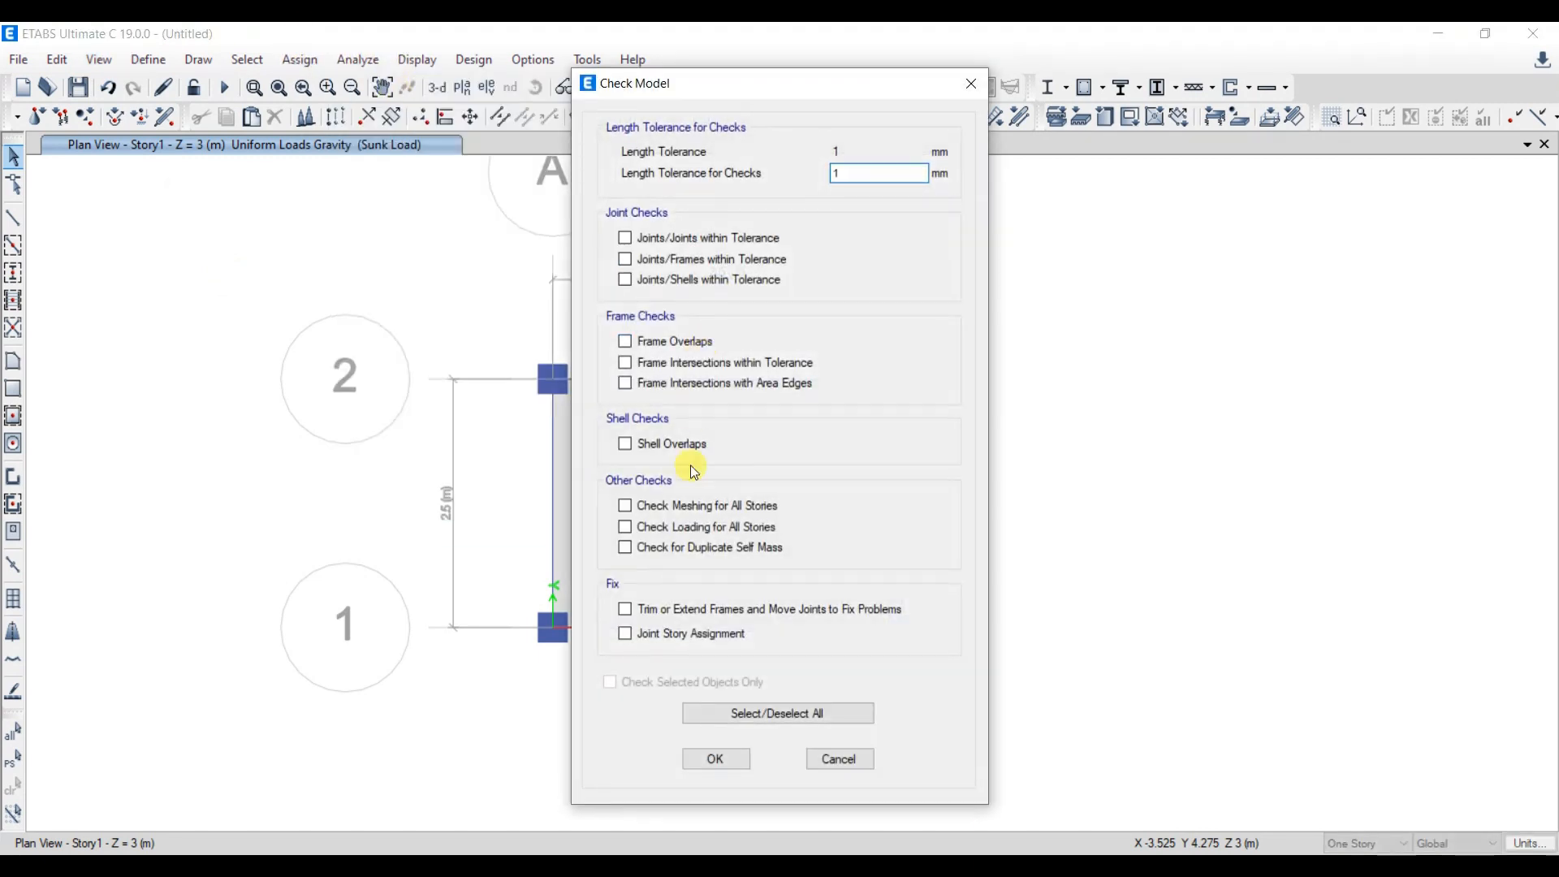
pyautogui.click(755, 714)
pyautogui.click(716, 759)
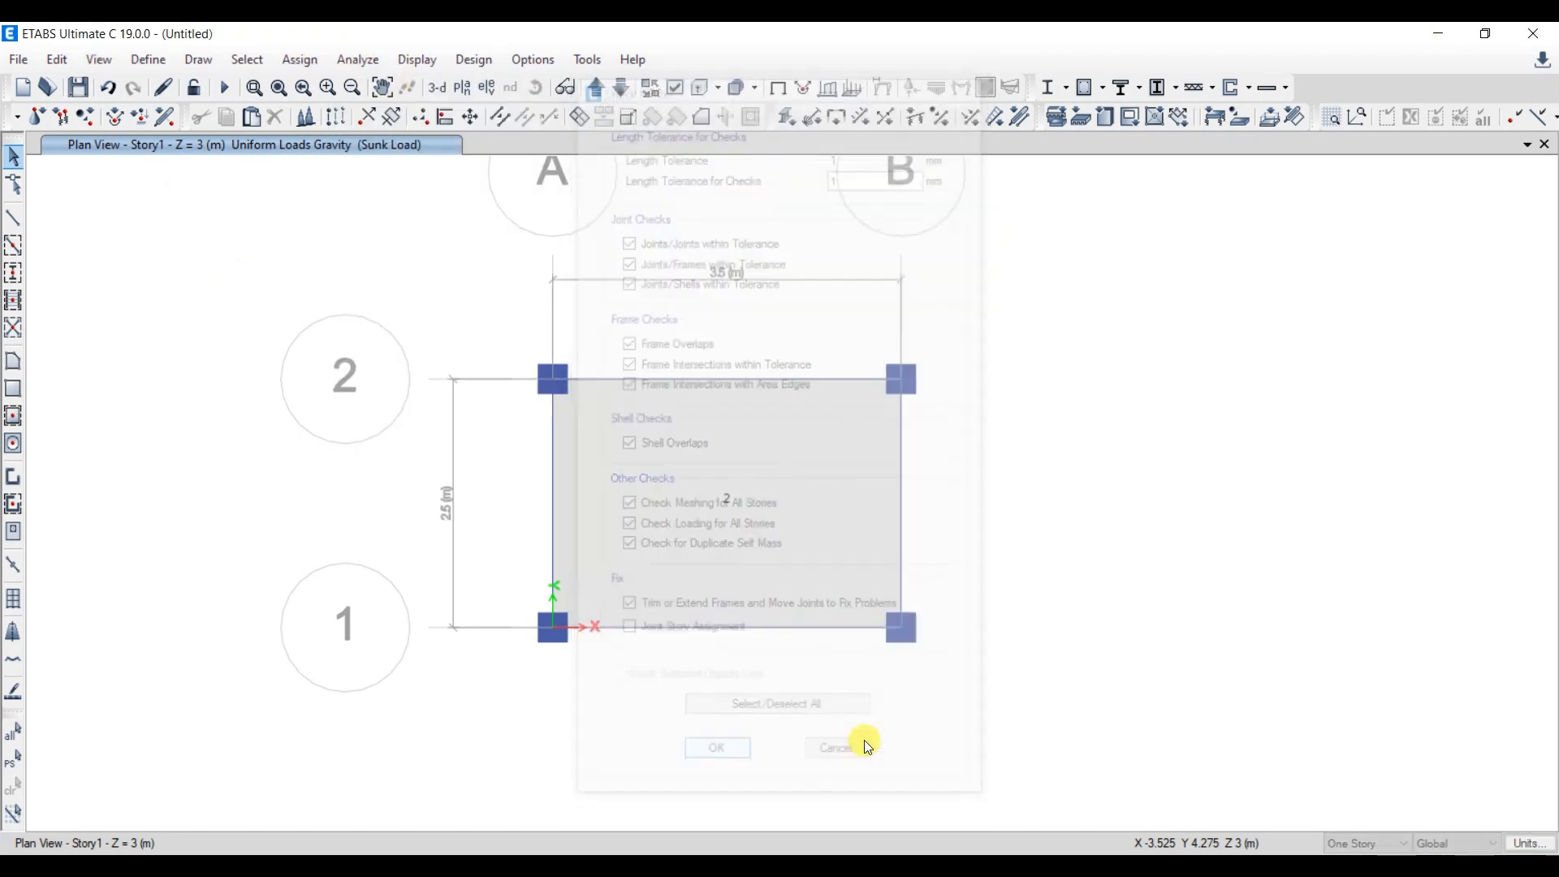
pyautogui.click(943, 210)
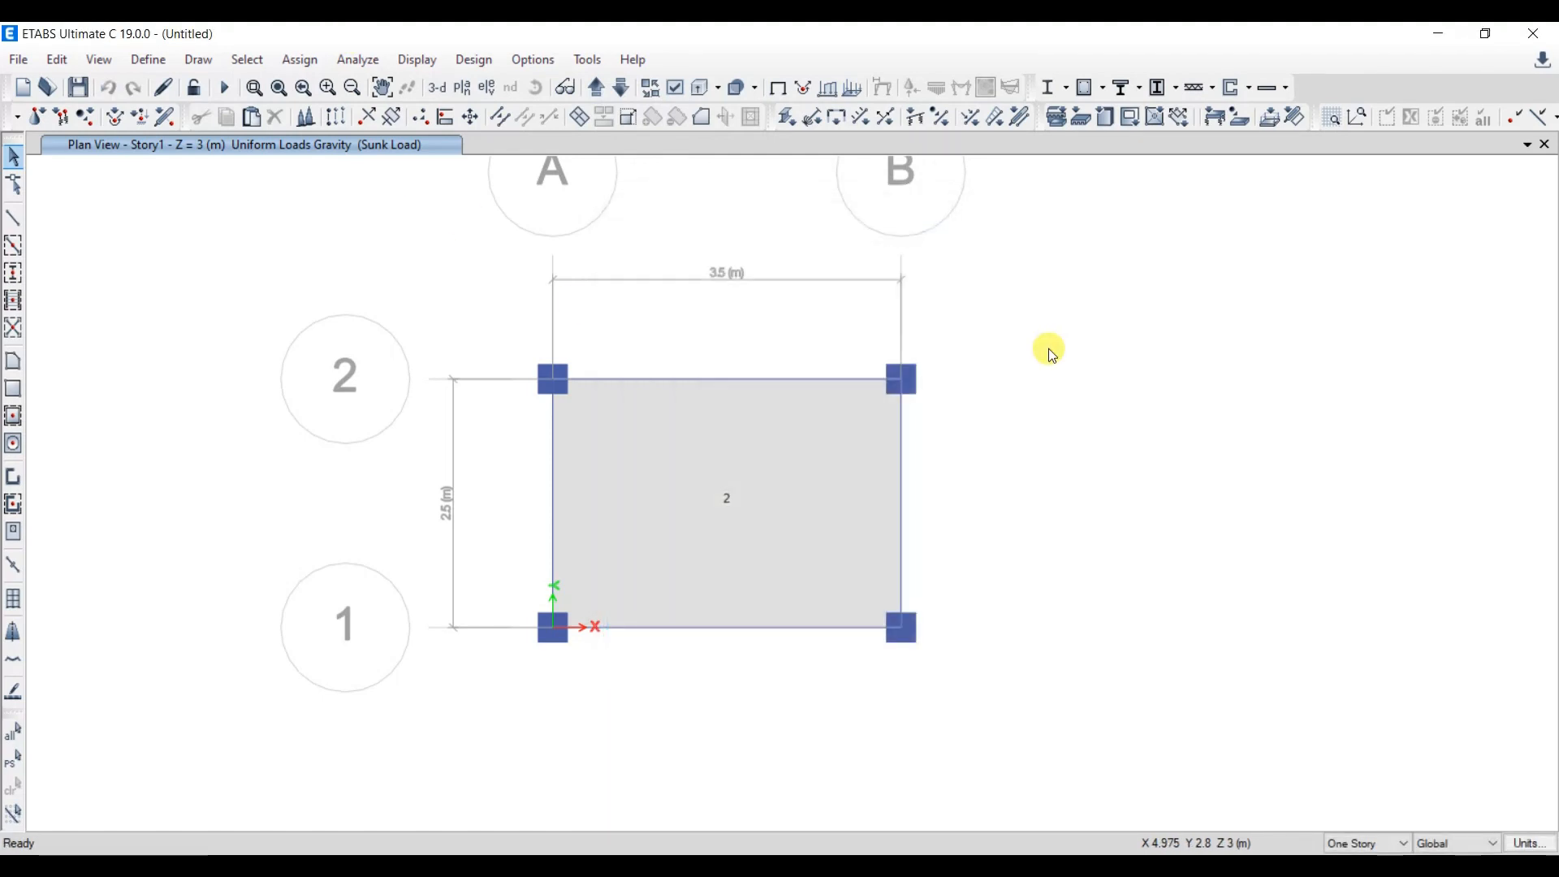
# - Add a second window showing the 3-D view of the frame beside the plan
pyautogui.moveTo(1065, 393); pyautogui.dragTo(958, 408, button='middle')
pyautogui.click(1527, 145)
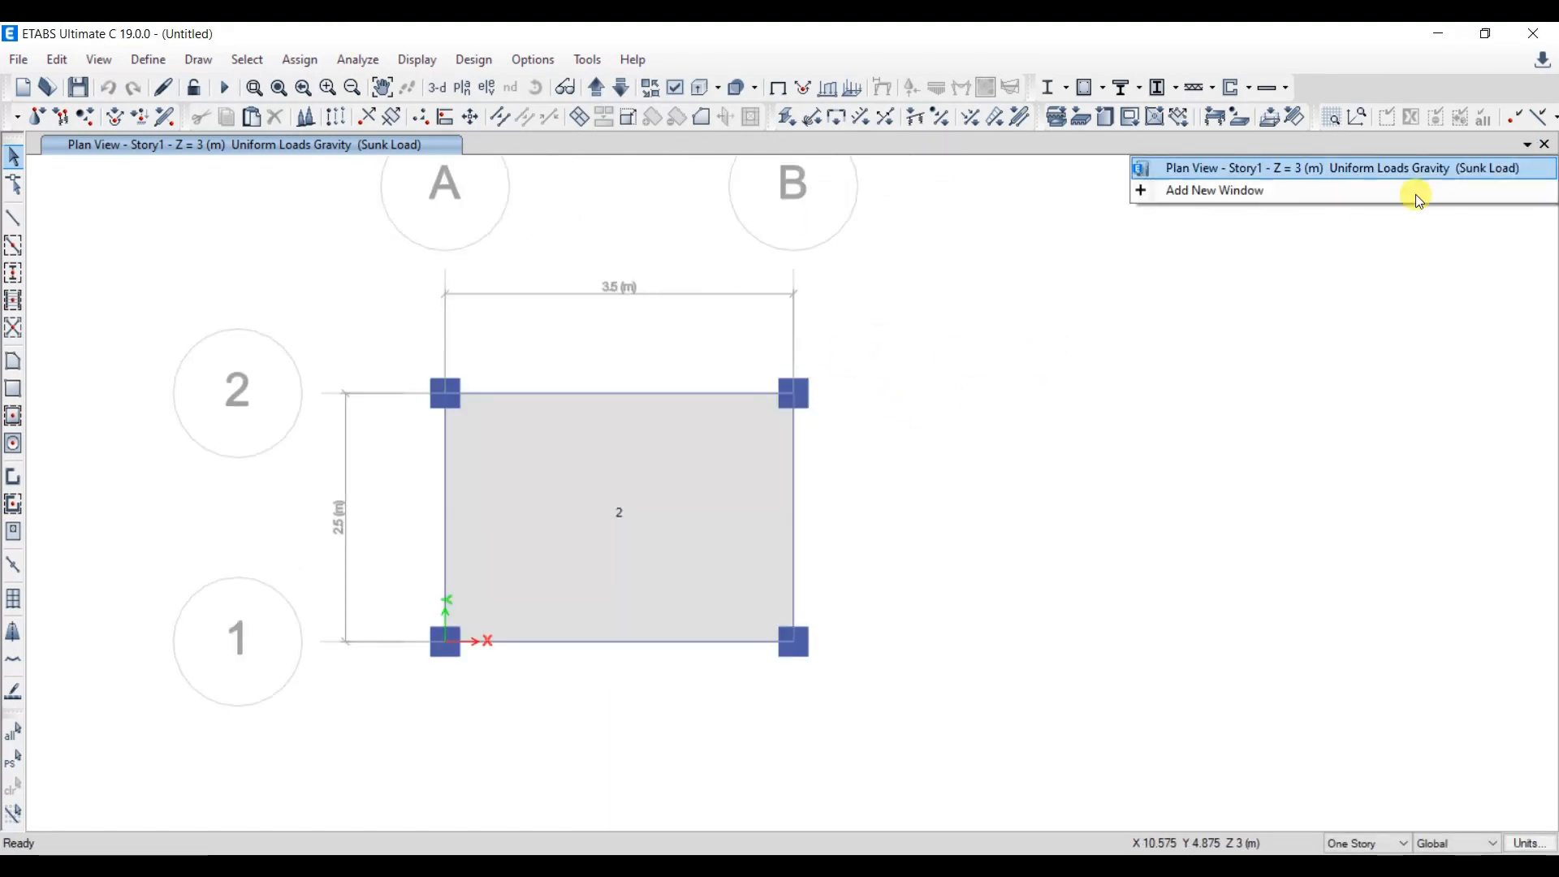
pyautogui.click(1249, 193)
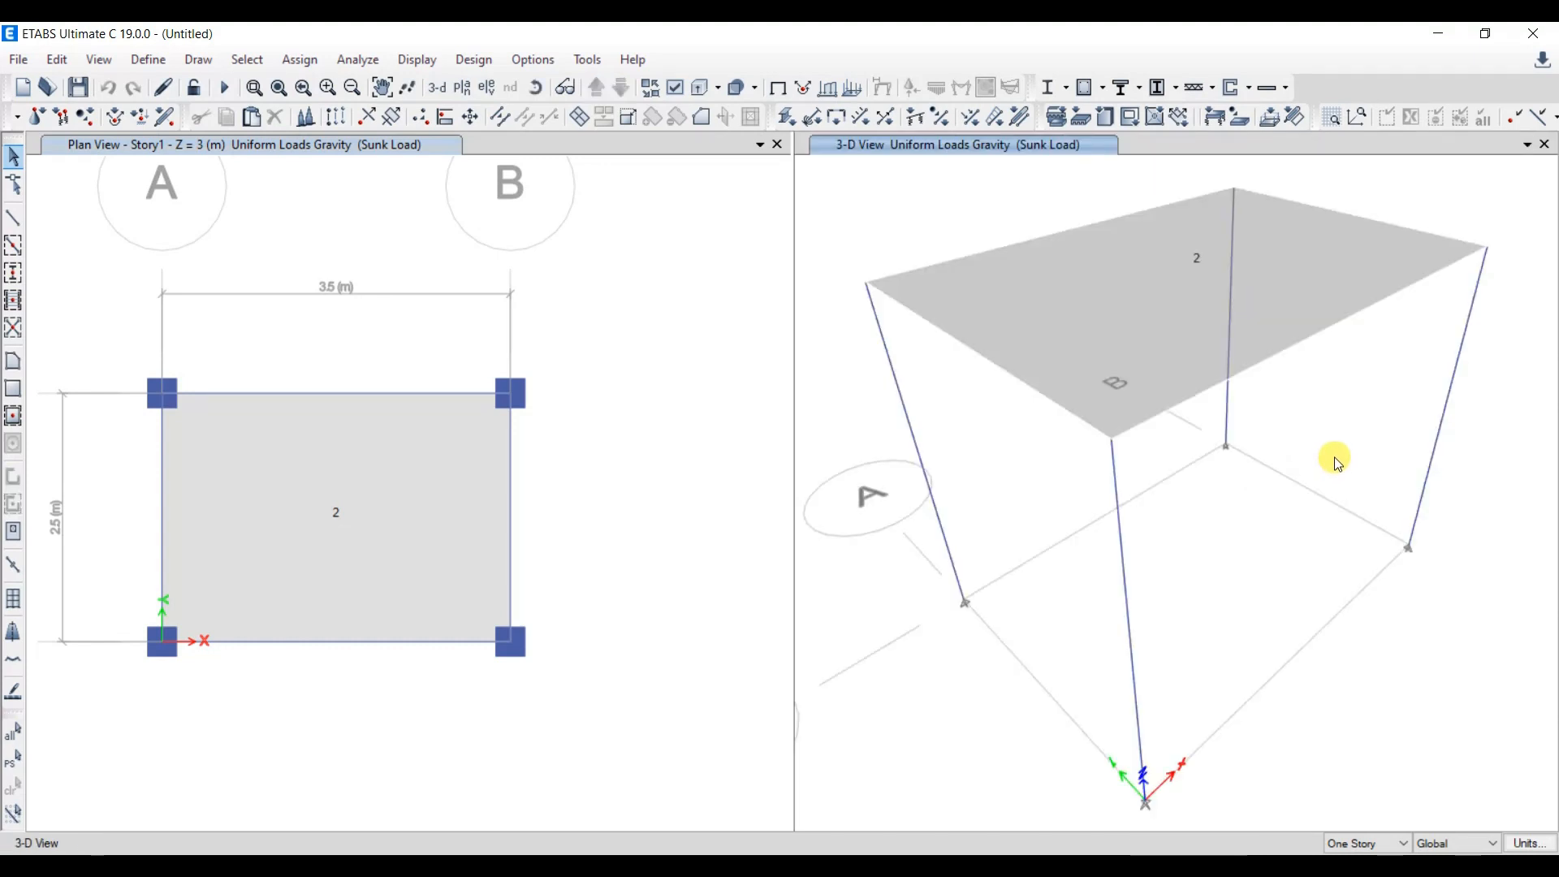
# - Assign fixed restraints, with all translations and rotations restrained, to the four column joints on the Base plan
pyautogui.click(621, 87)
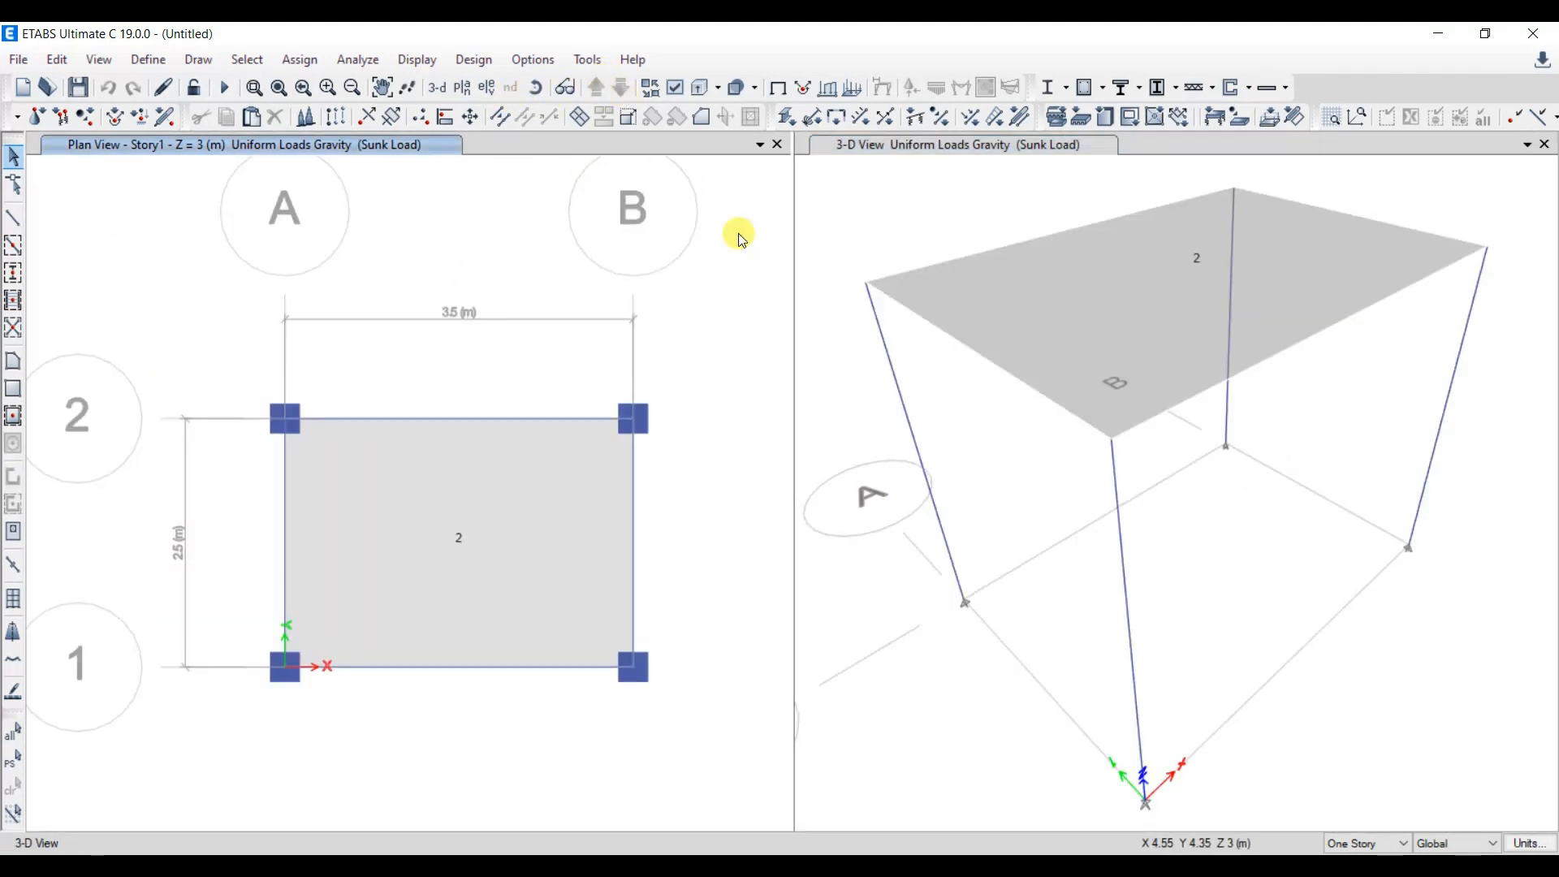
pyautogui.moveTo(247, 391); pyautogui.dragTo(692, 755)
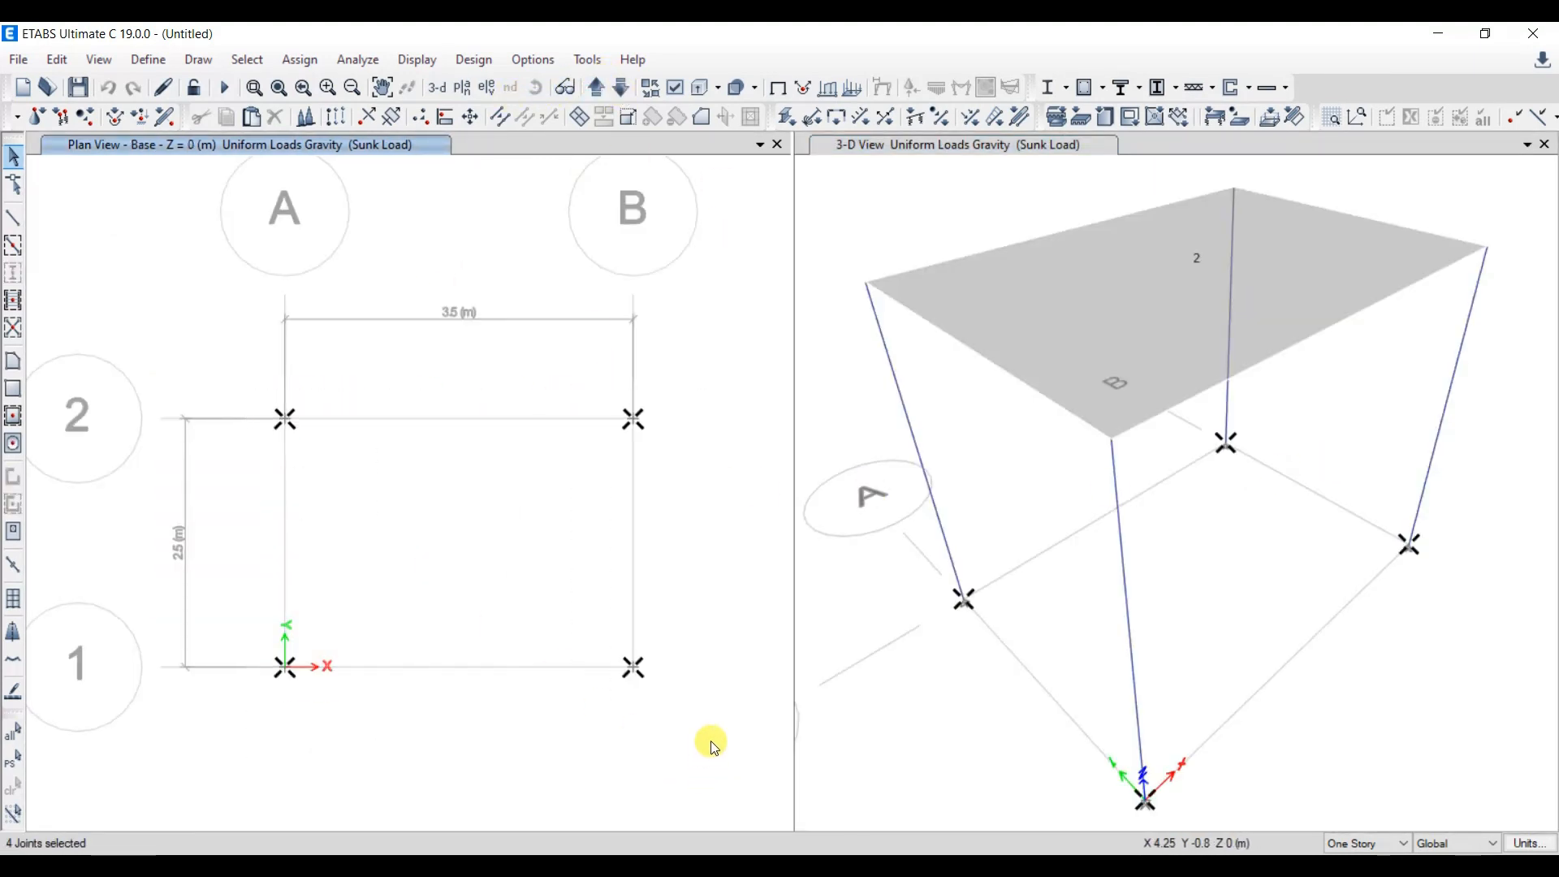
pyautogui.click(300, 59)
pyautogui.moveTo(432, 87)
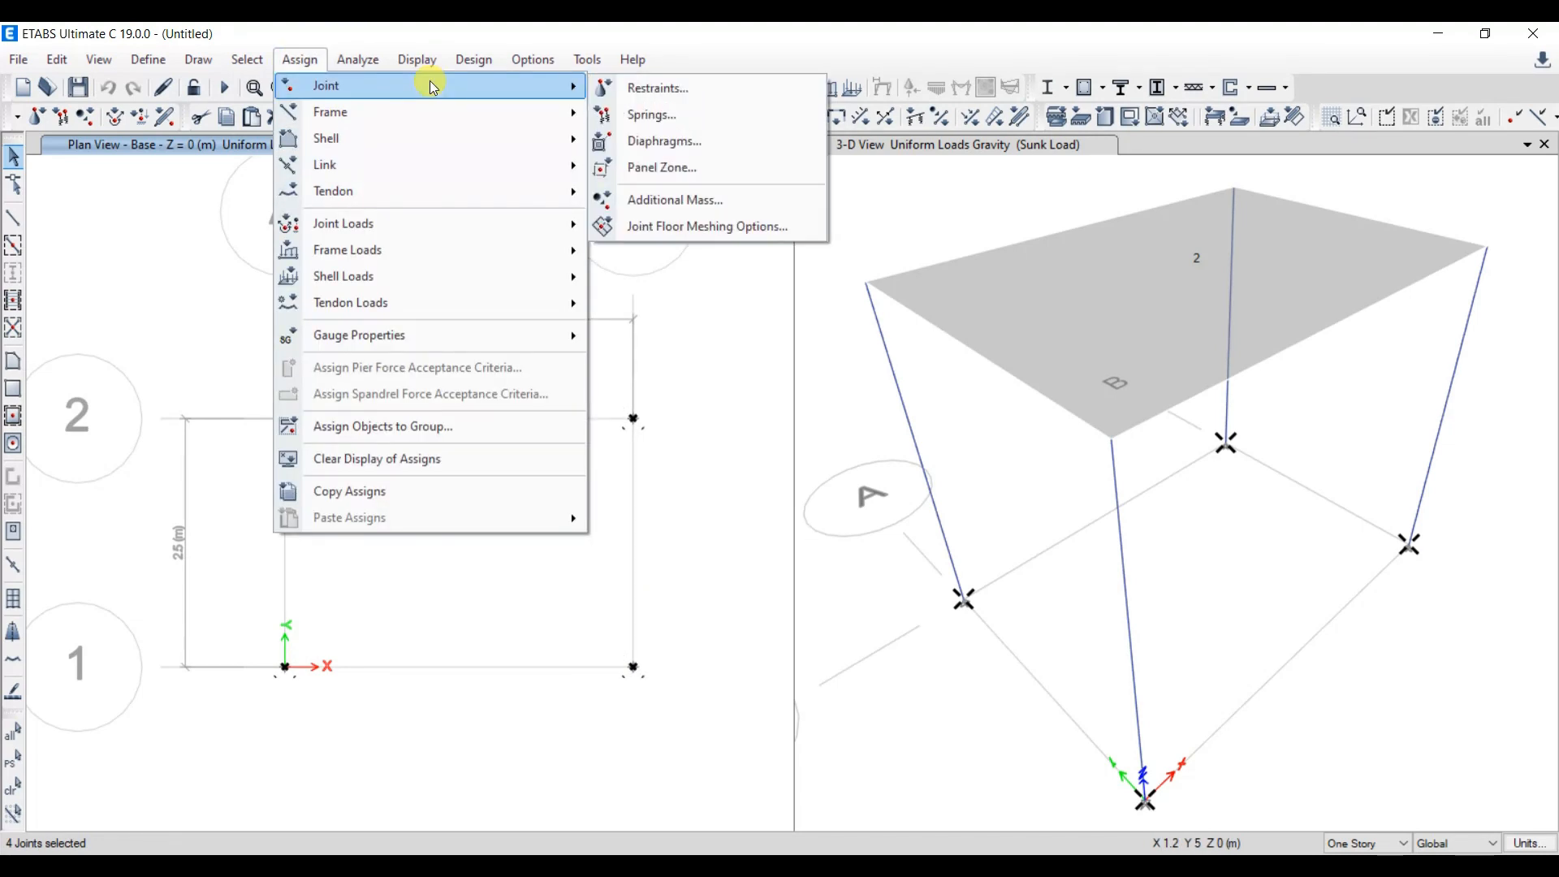
pyautogui.click(674, 87)
pyautogui.click(715, 520)
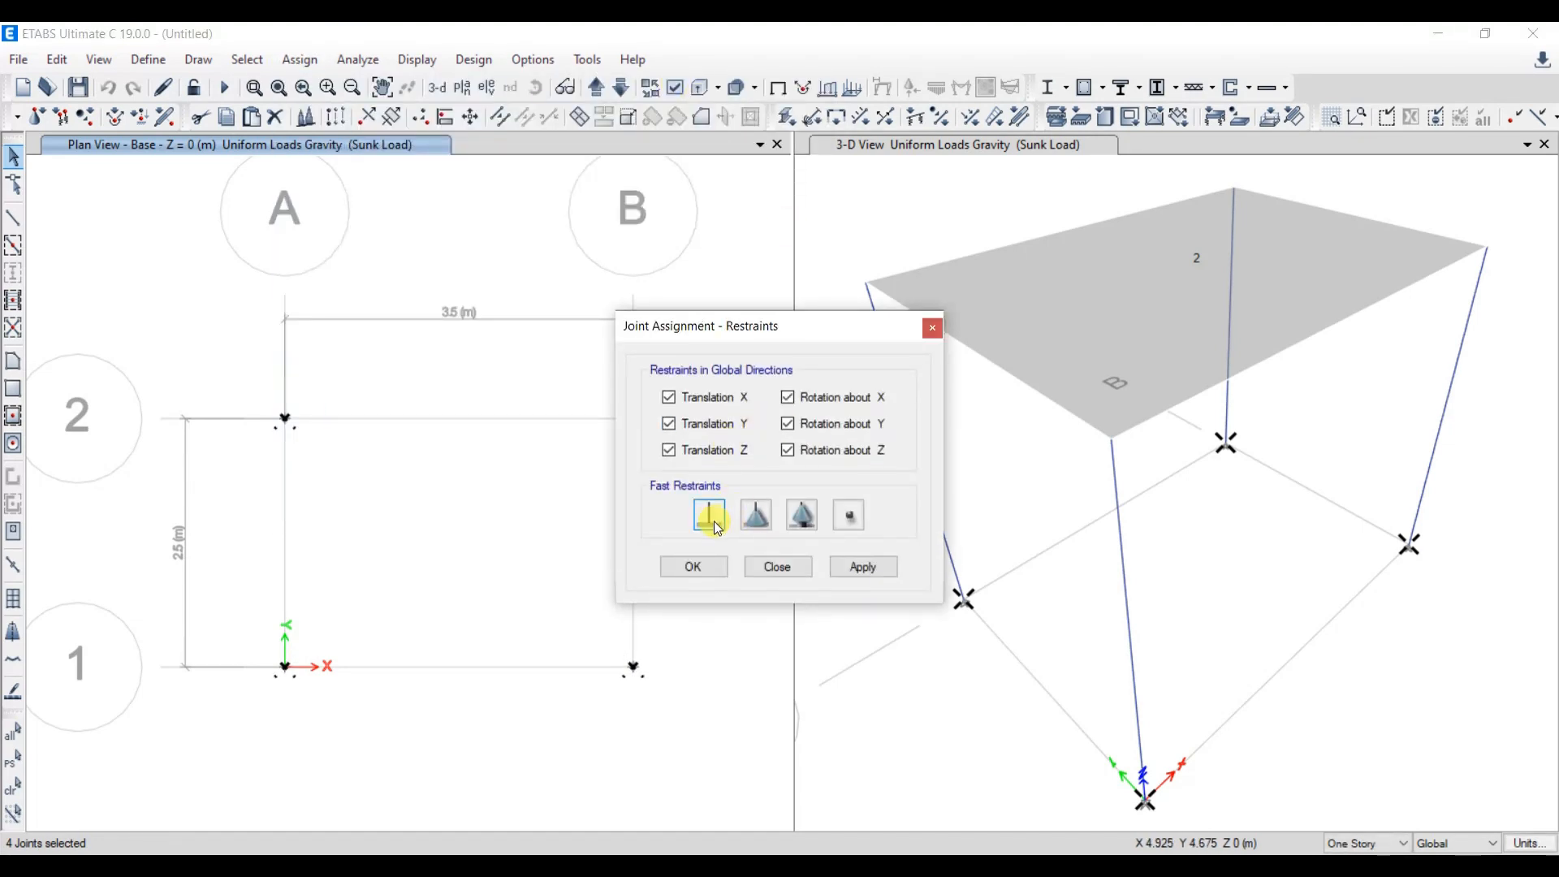
pyautogui.click(863, 565)
pyautogui.click(694, 566)
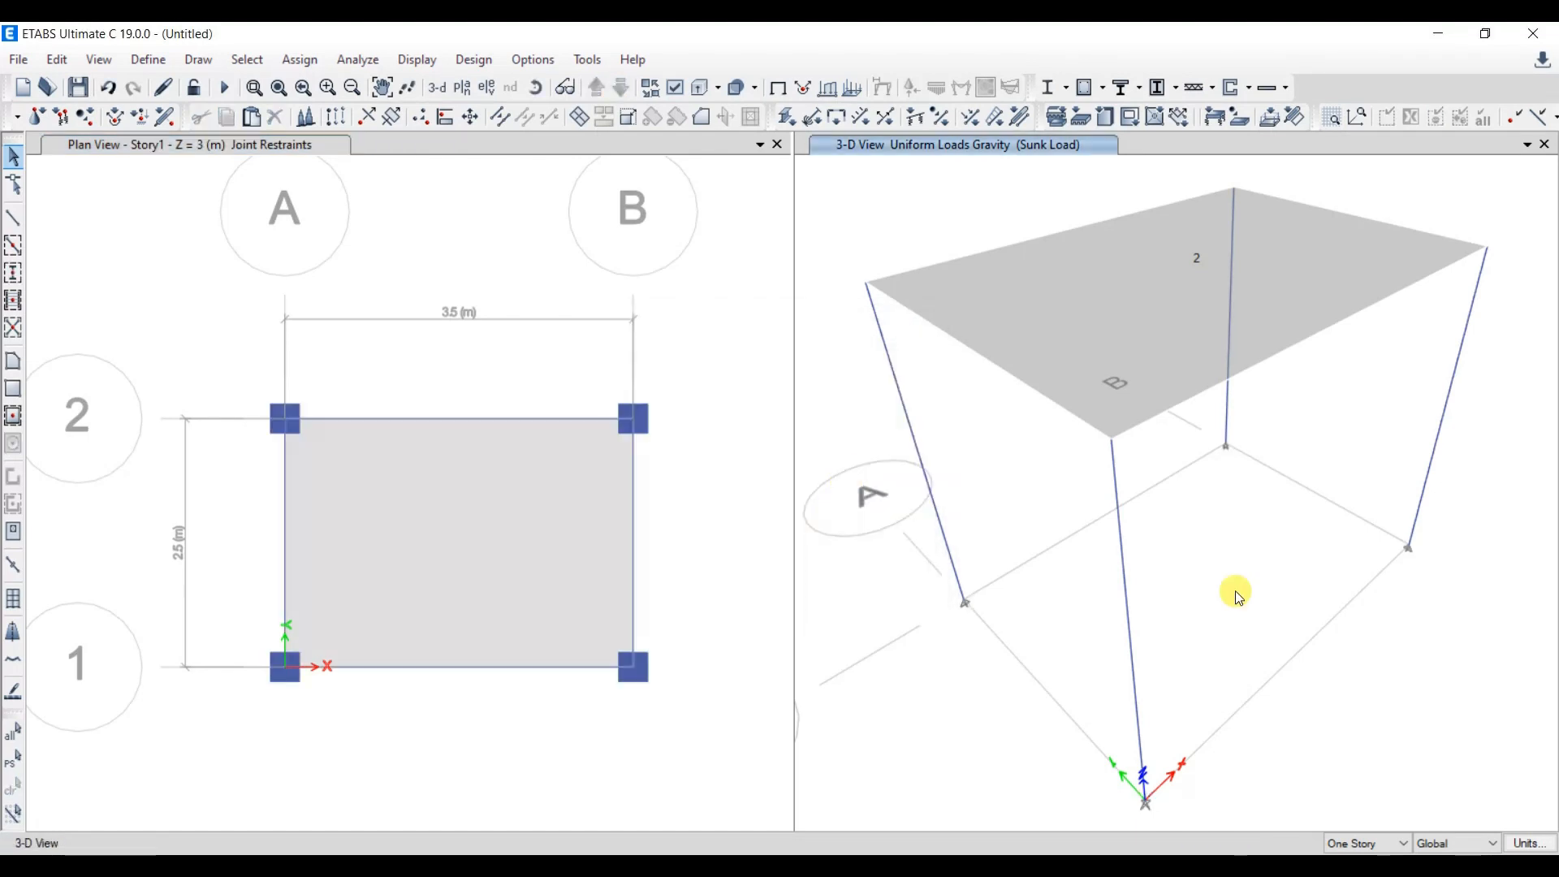
# - Run the analysis, saving the model as Model1
pyautogui.scroll(-3, 1243, 594)
pyautogui.moveTo(689, 414); pyautogui.dragTo(904, 390, button='middle')
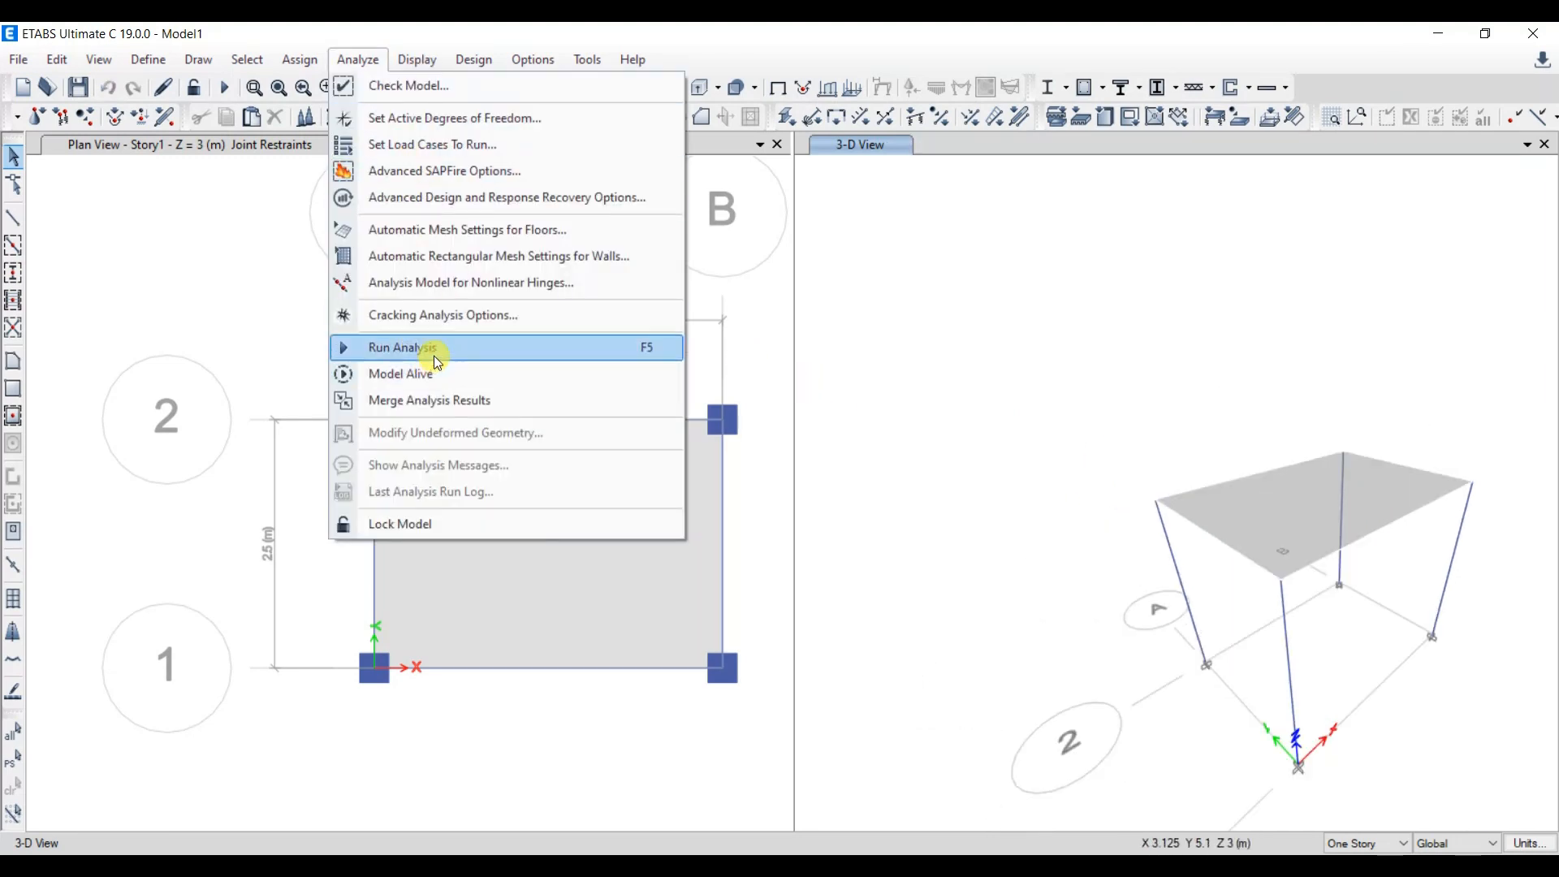
pyautogui.click(445, 349)
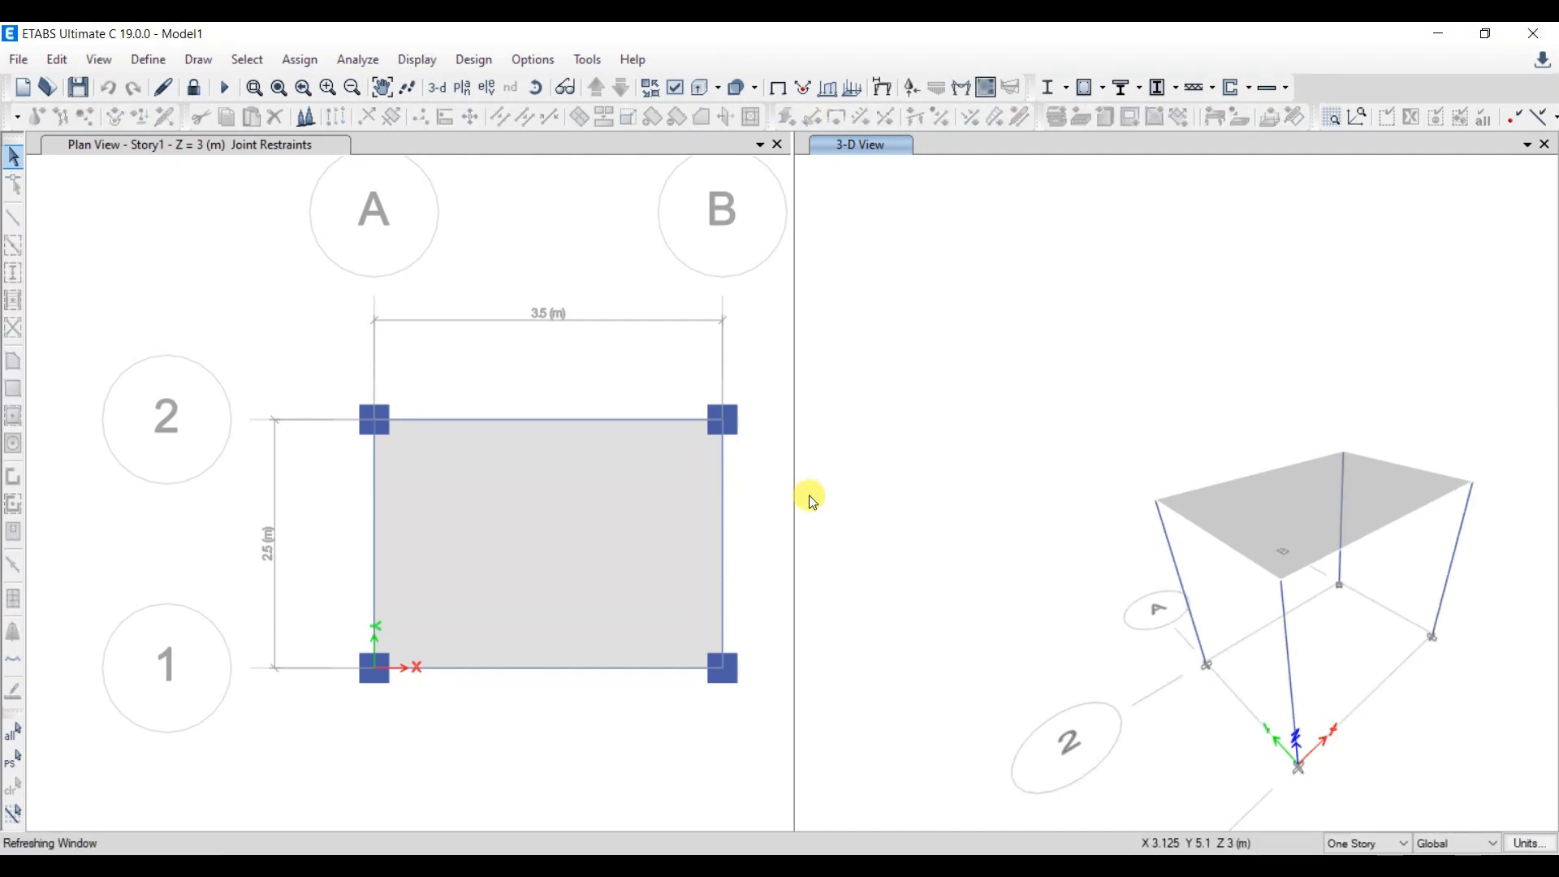
# - Display the Fz support reactions as arrows for the DL+LL combination in the 3-D view and examine them
pyautogui.click(417, 59)
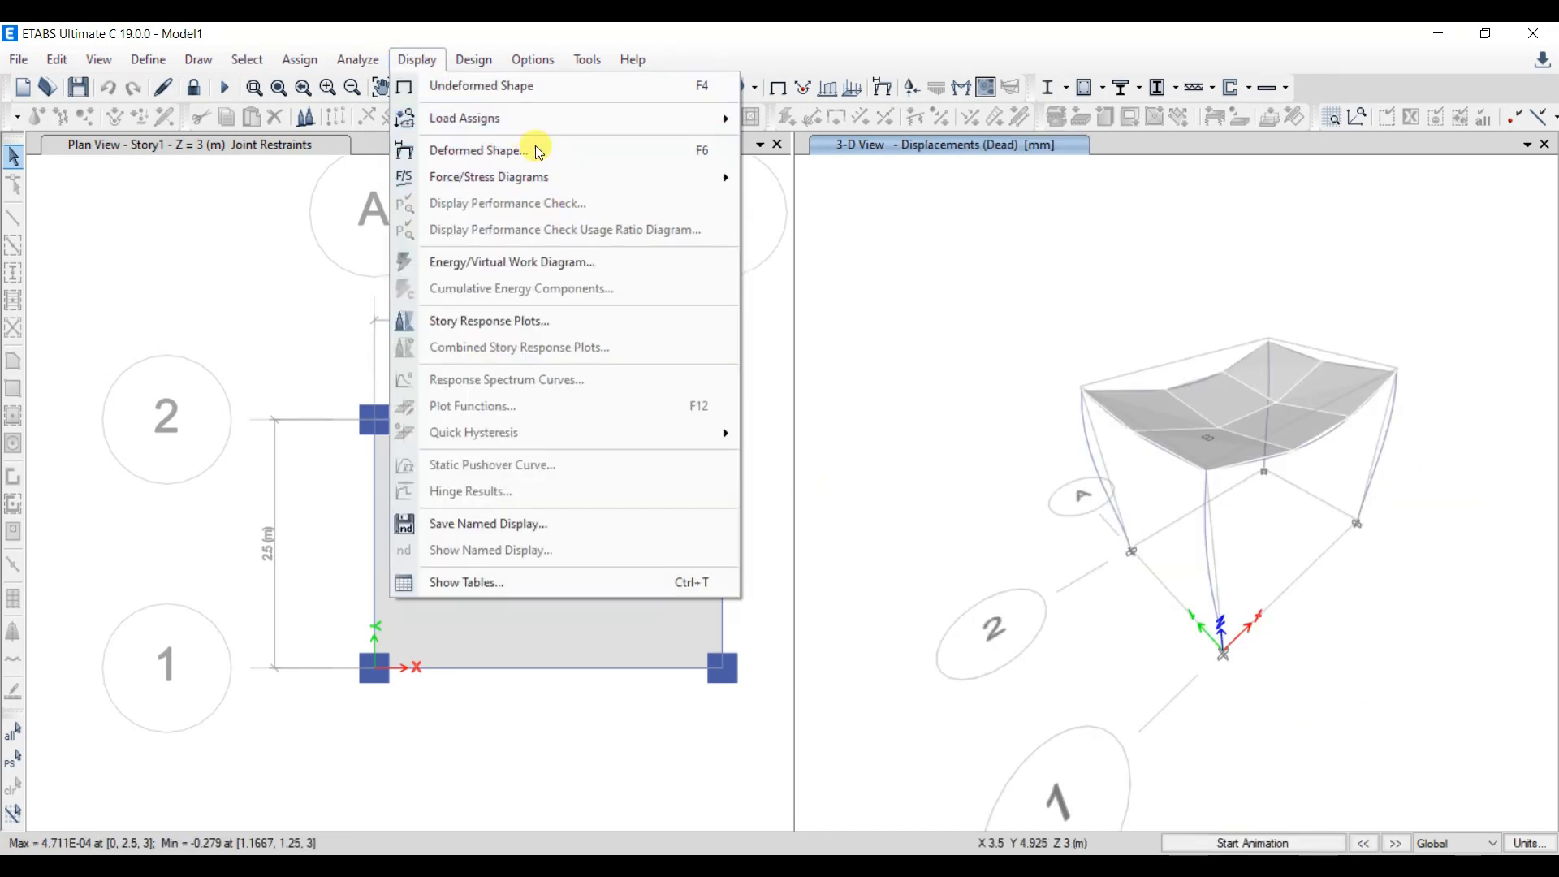
pyautogui.moveTo(511, 178)
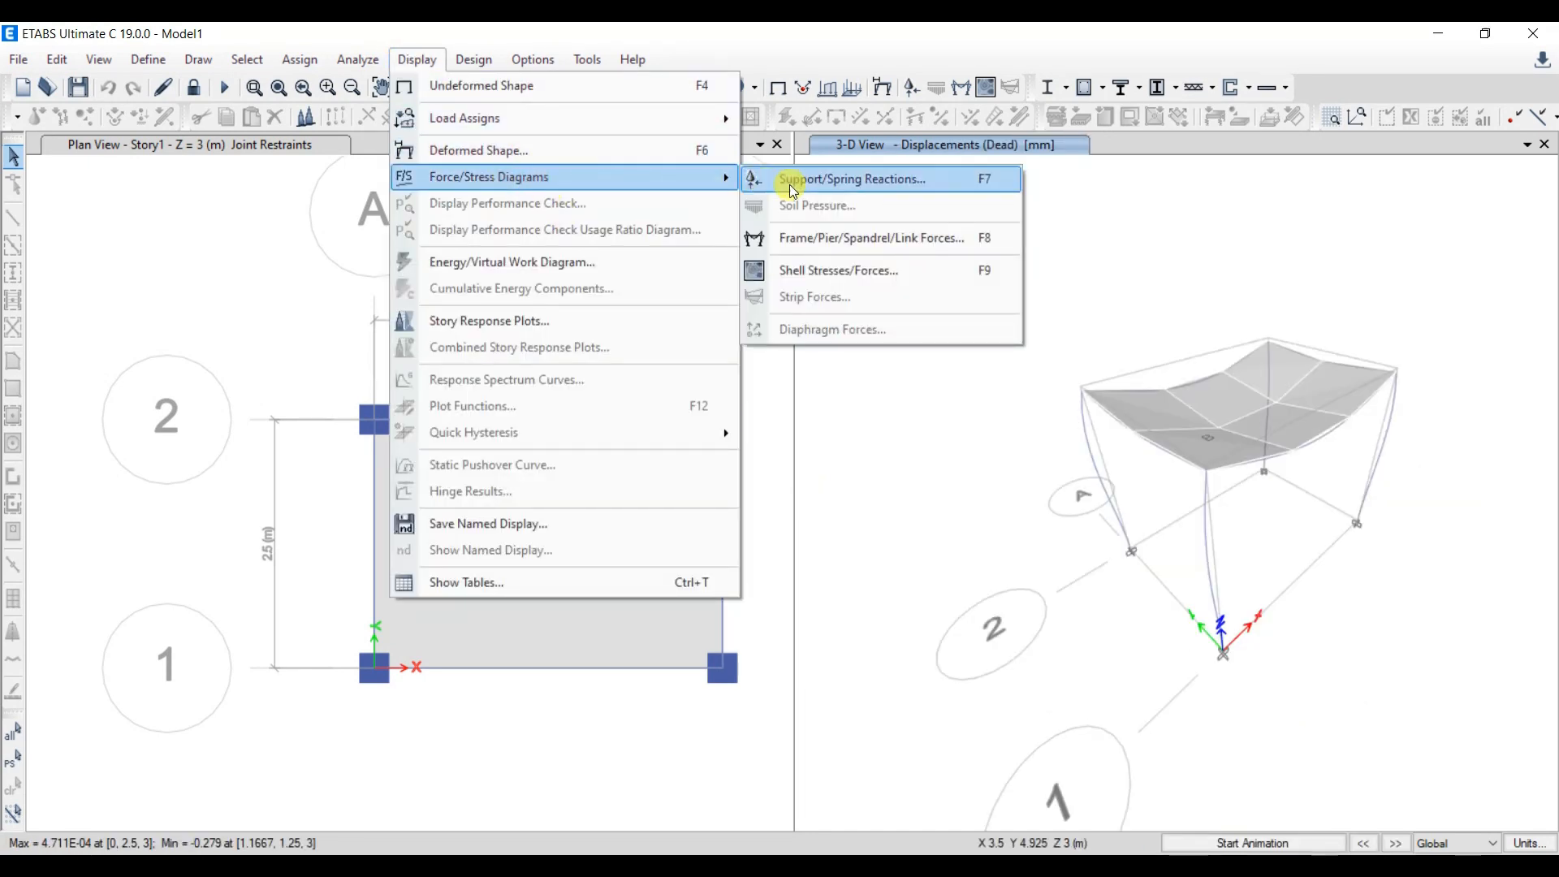
pyautogui.click(852, 190)
pyautogui.moveTo(743, 283); pyautogui.dragTo(740, 232)
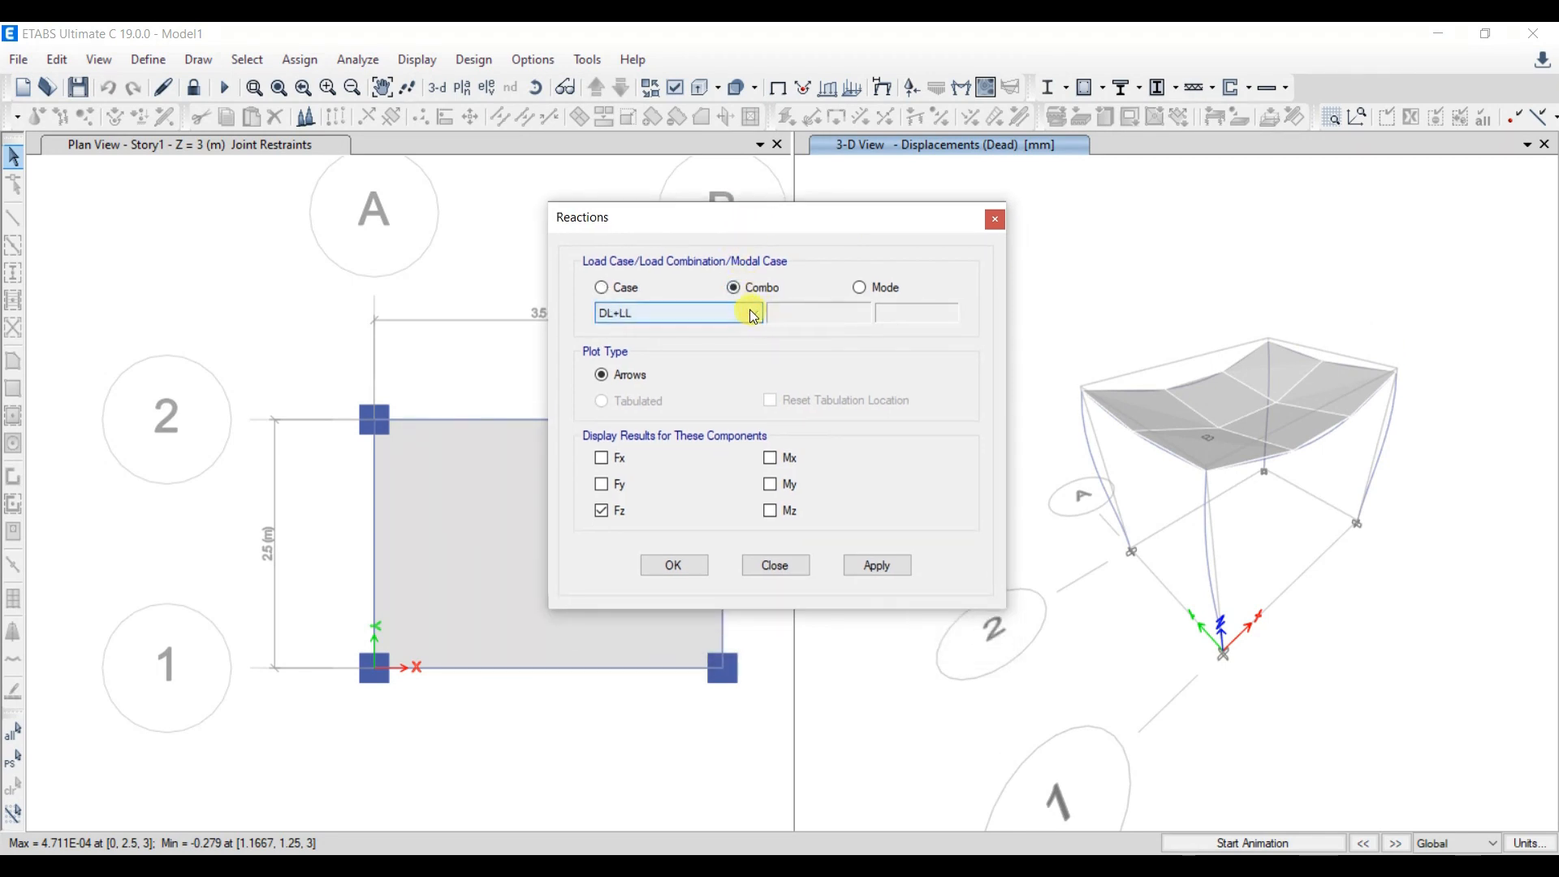
pyautogui.click(896, 564)
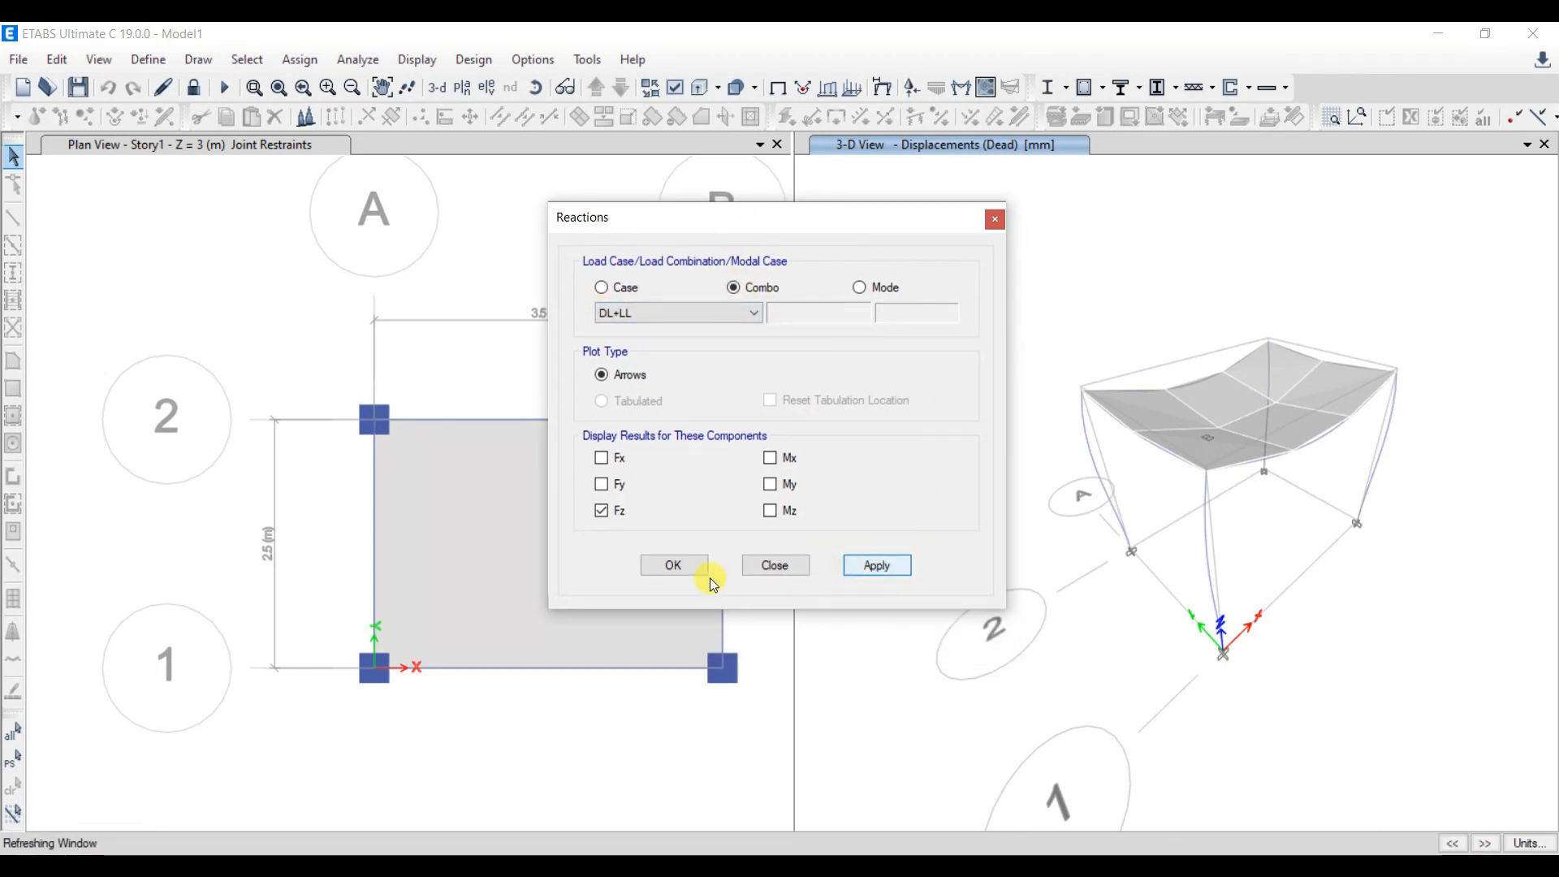
pyautogui.scroll(3, 1283, 718)
pyautogui.moveTo(1263, 681); pyautogui.dragTo(1268, 708, button='middle')
pyautogui.scroll(-3, 1224, 680)
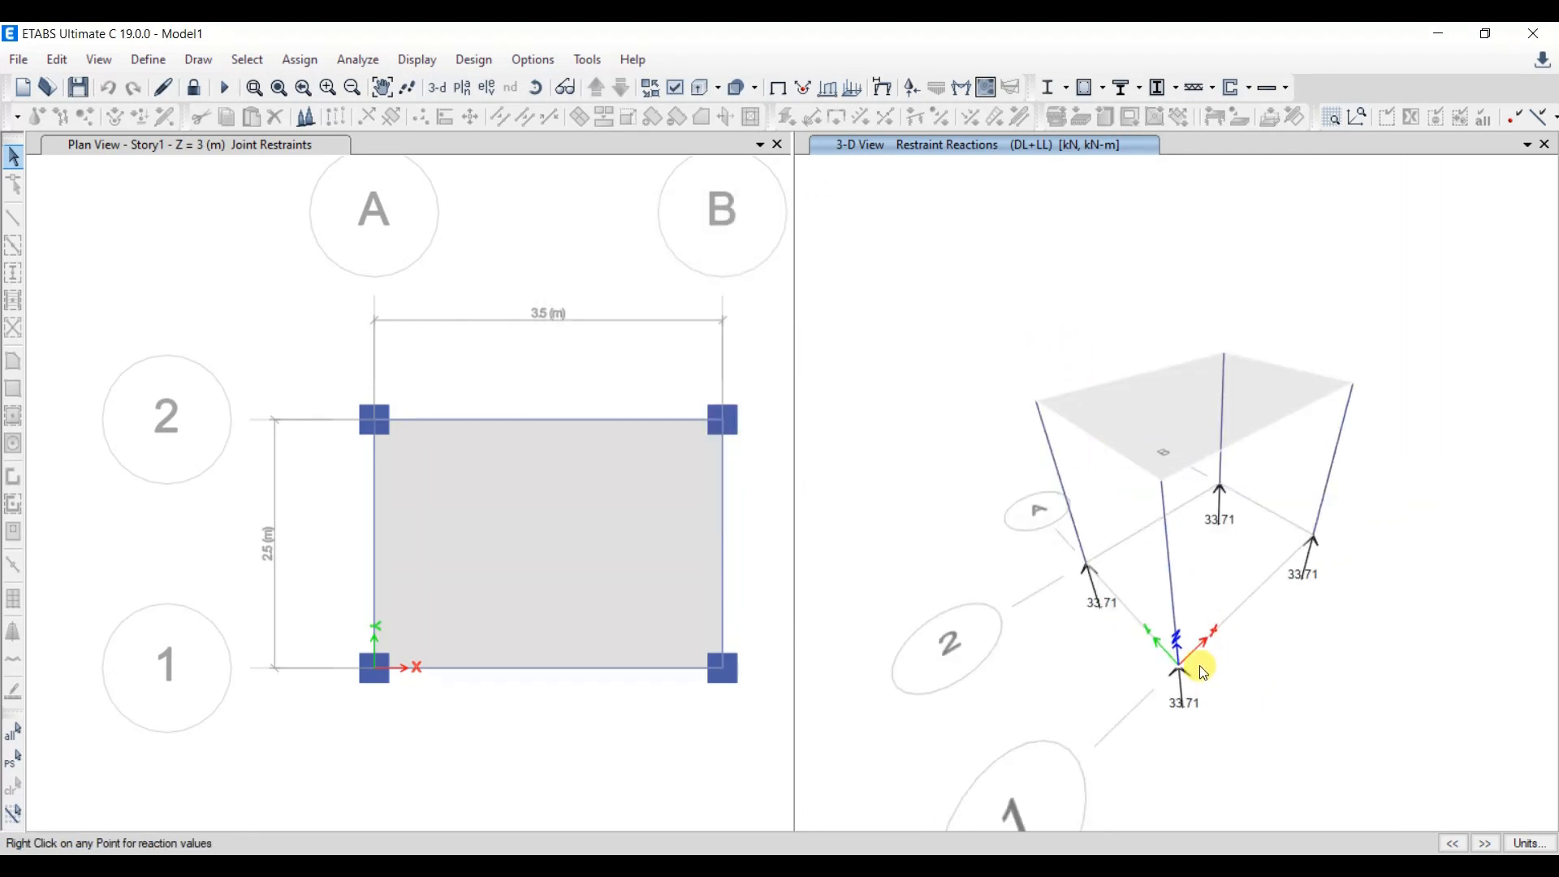